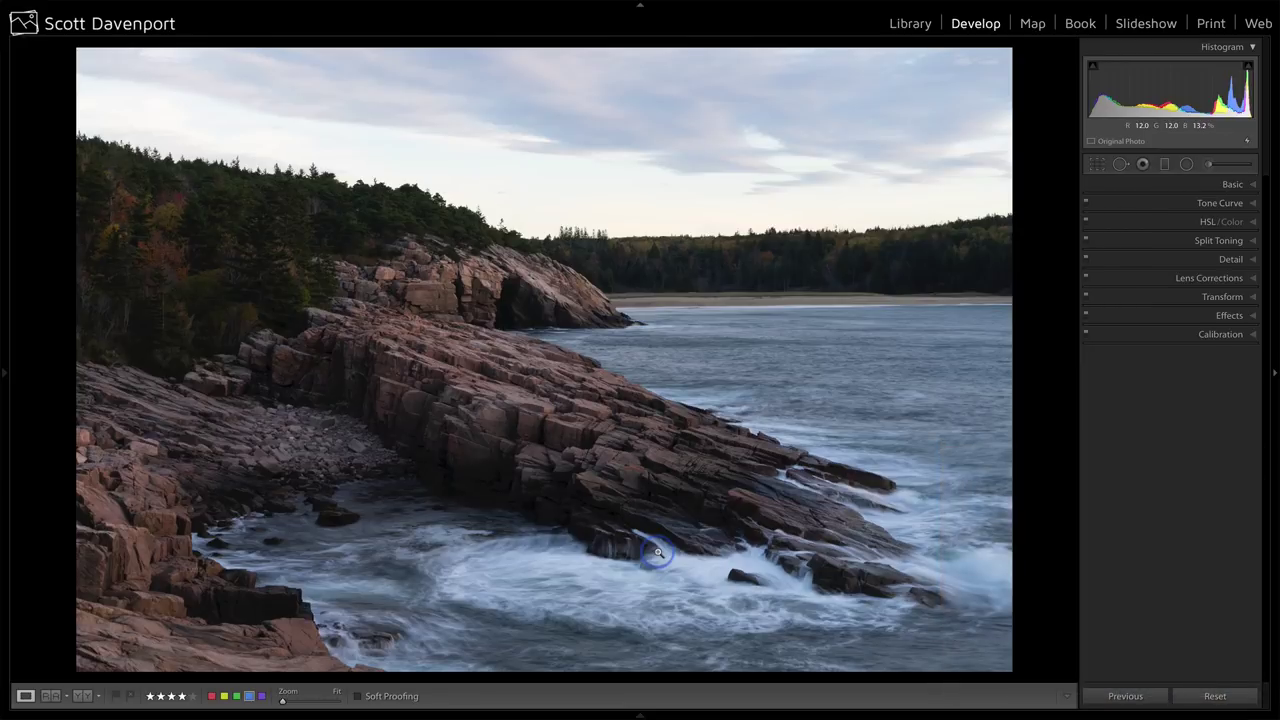
# Step: Straighten the sloping far shoreline by rotating the crop to an angle of 0.52
pyautogui.press('r')
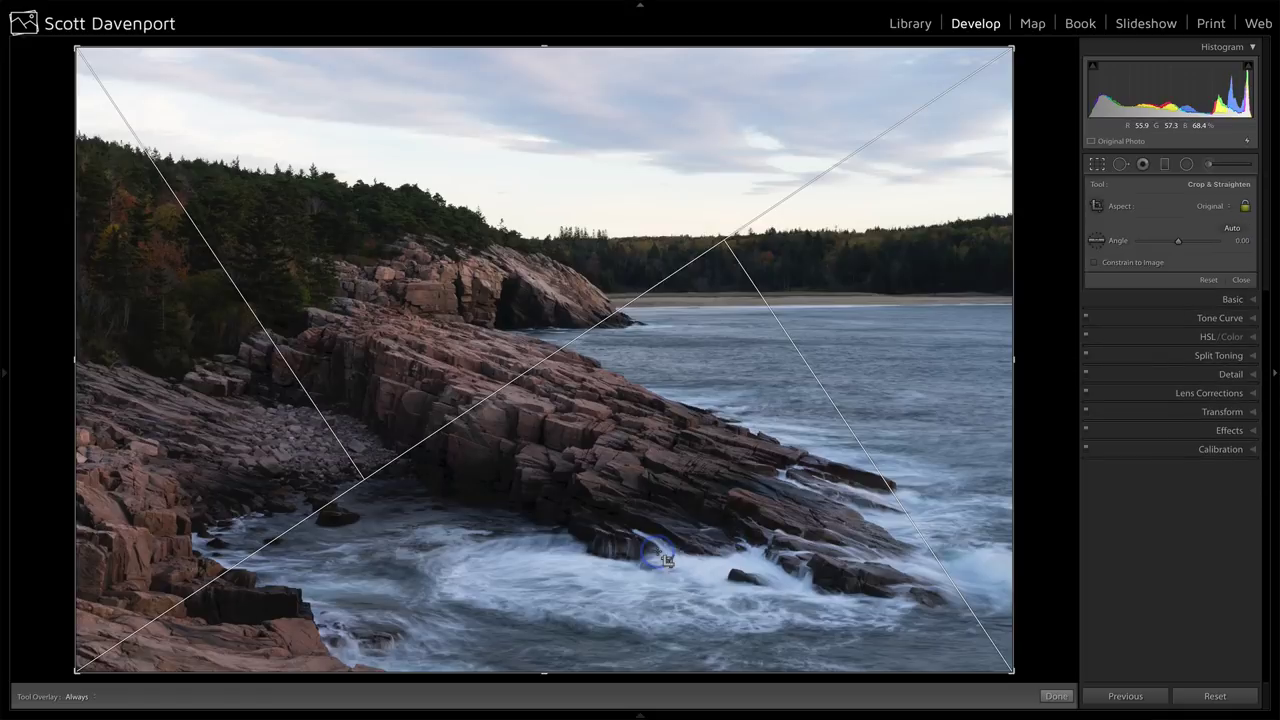
pyautogui.moveTo(1034, 242); pyautogui.dragTo(1034, 247)
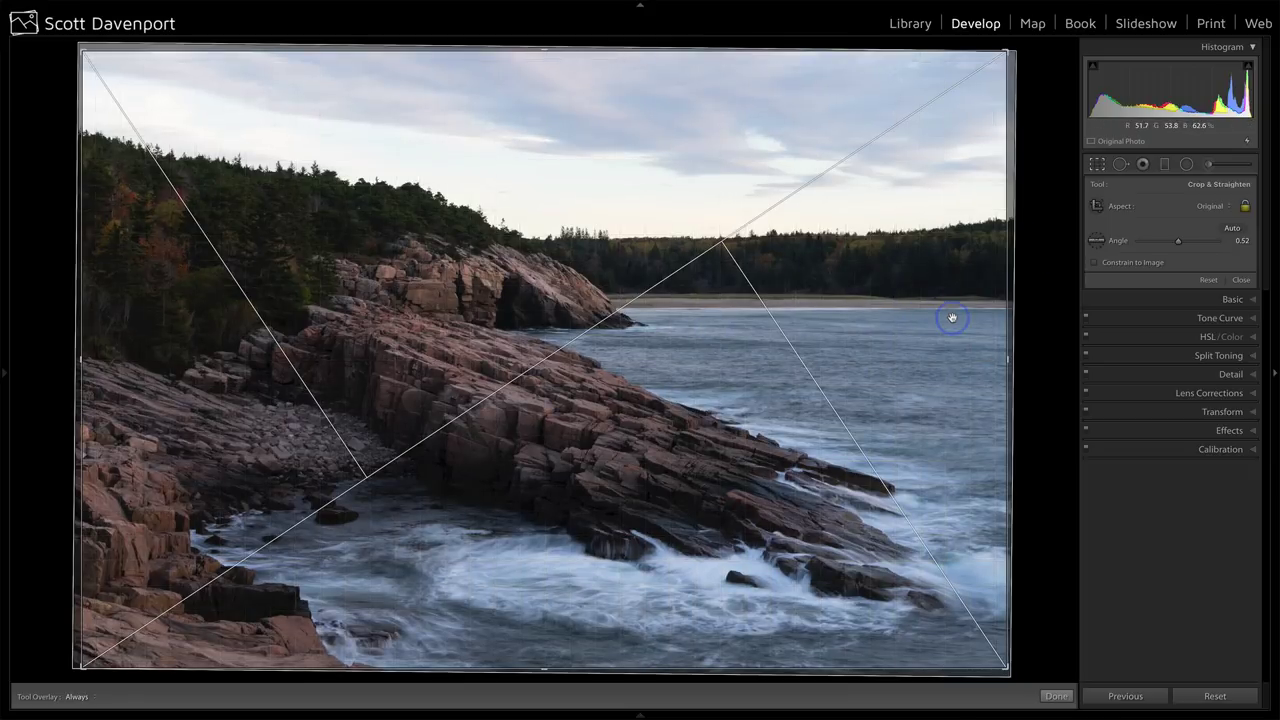
pyautogui.press('Return')
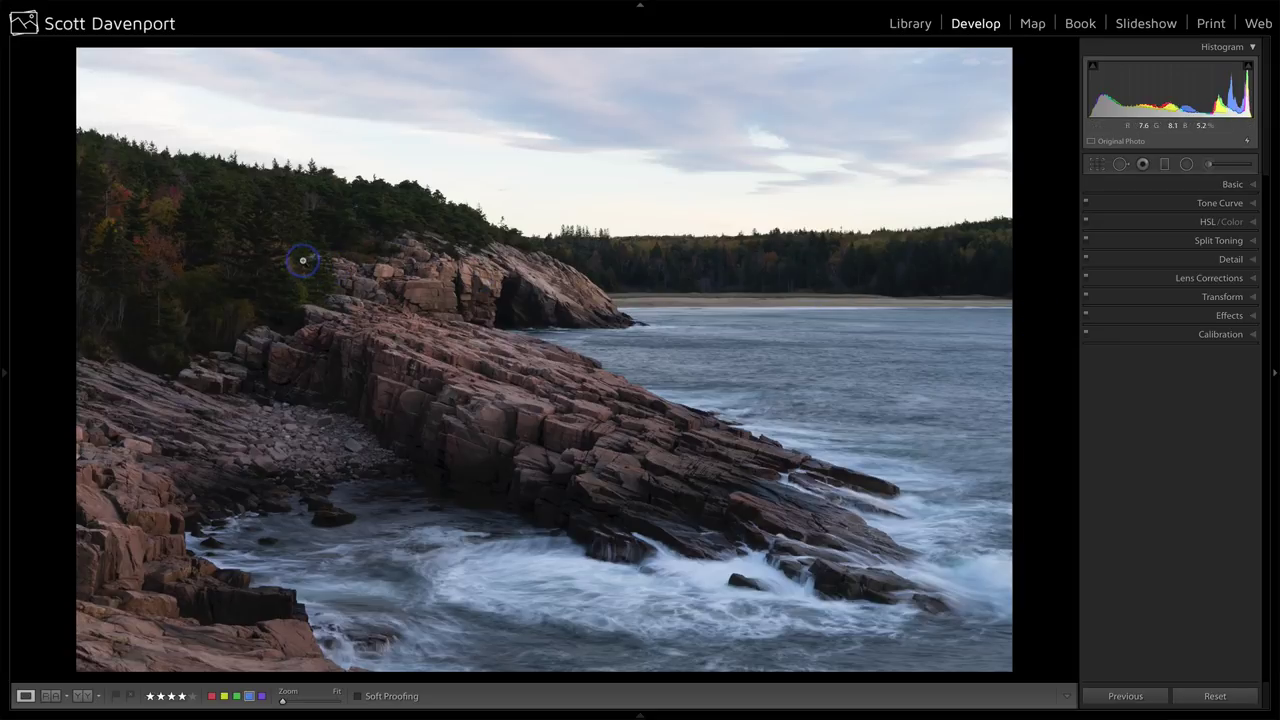
# Step: Clone out the small bright spot in the trees above the rocks at size 47, feather 70 and opacity 100
pyautogui.click(251, 223)
pyautogui.moveTo(586, 194); pyautogui.dragTo(436, 332)
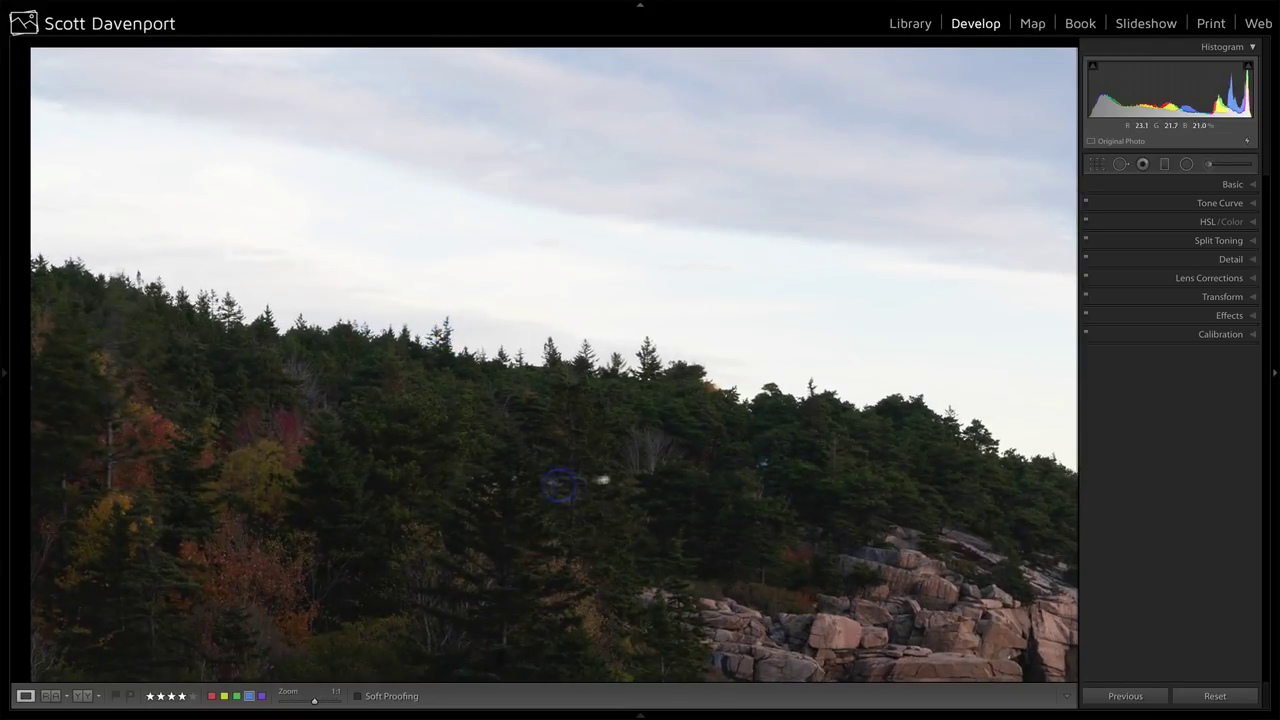
pyautogui.press('q')
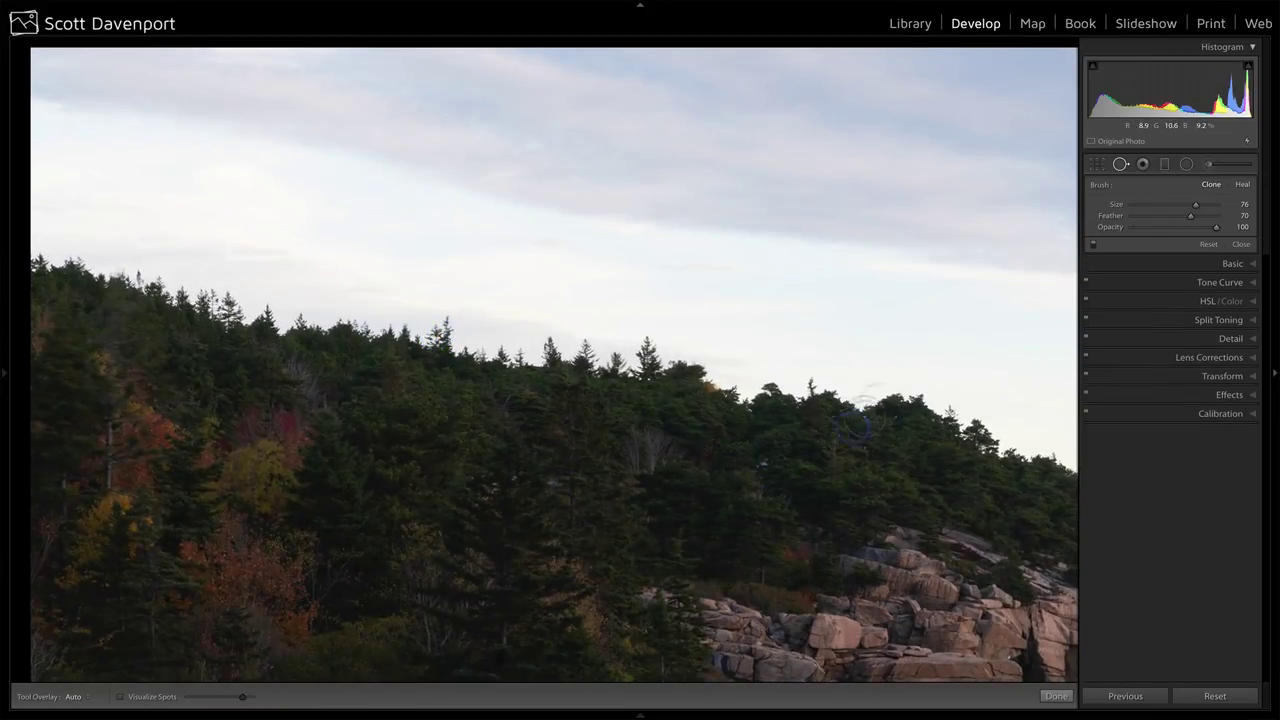
pyautogui.click(1210, 186)
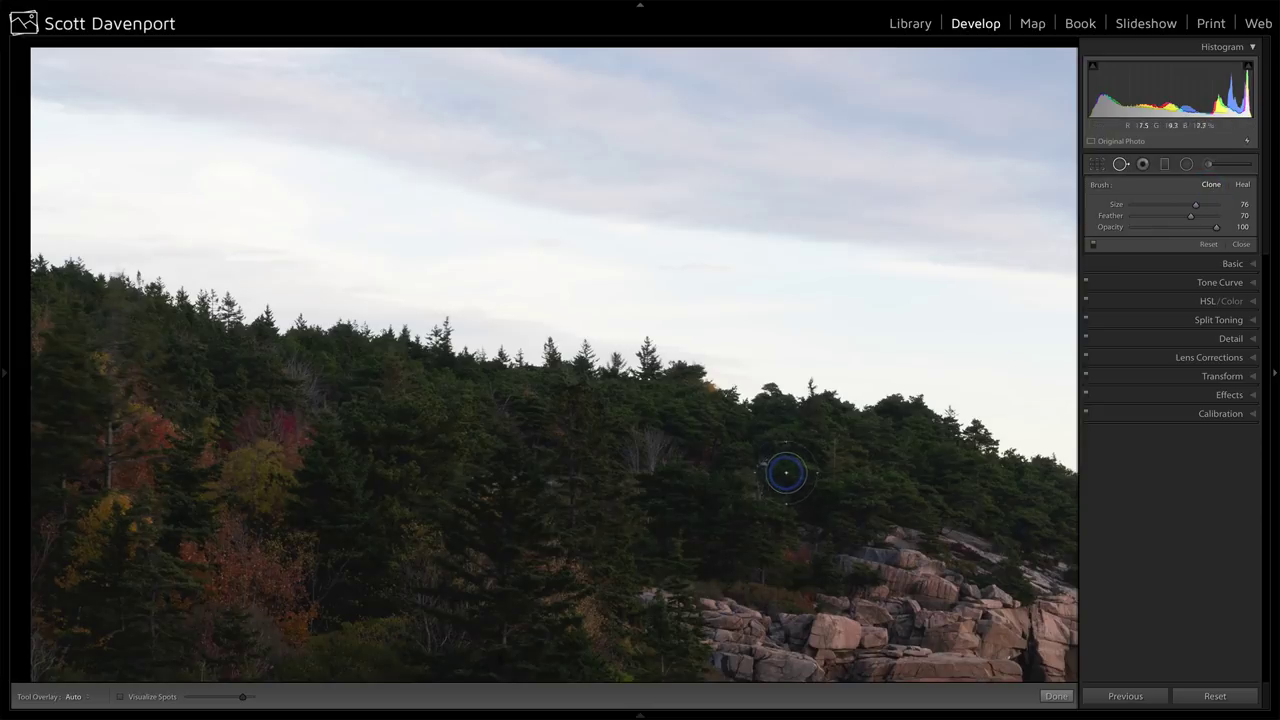
pyautogui.scroll(-5, 767, 461)
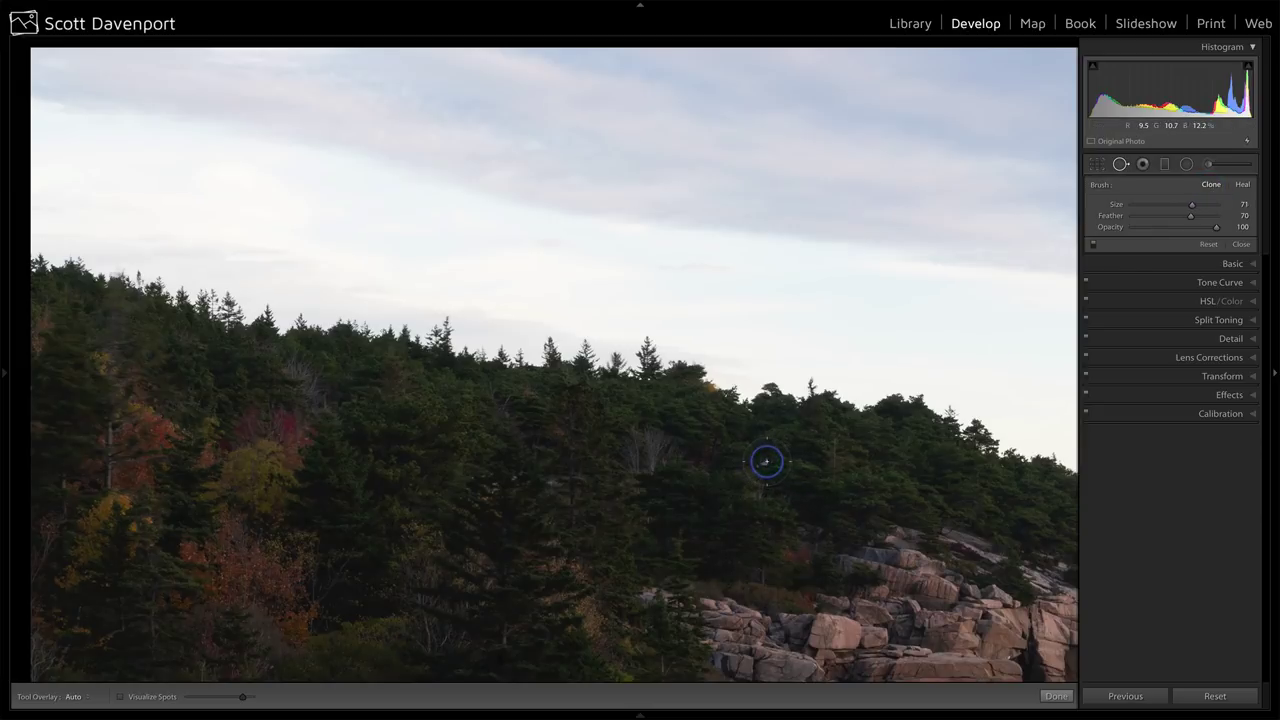
pyautogui.scroll(-6, 763, 470)
pyautogui.click(763, 461)
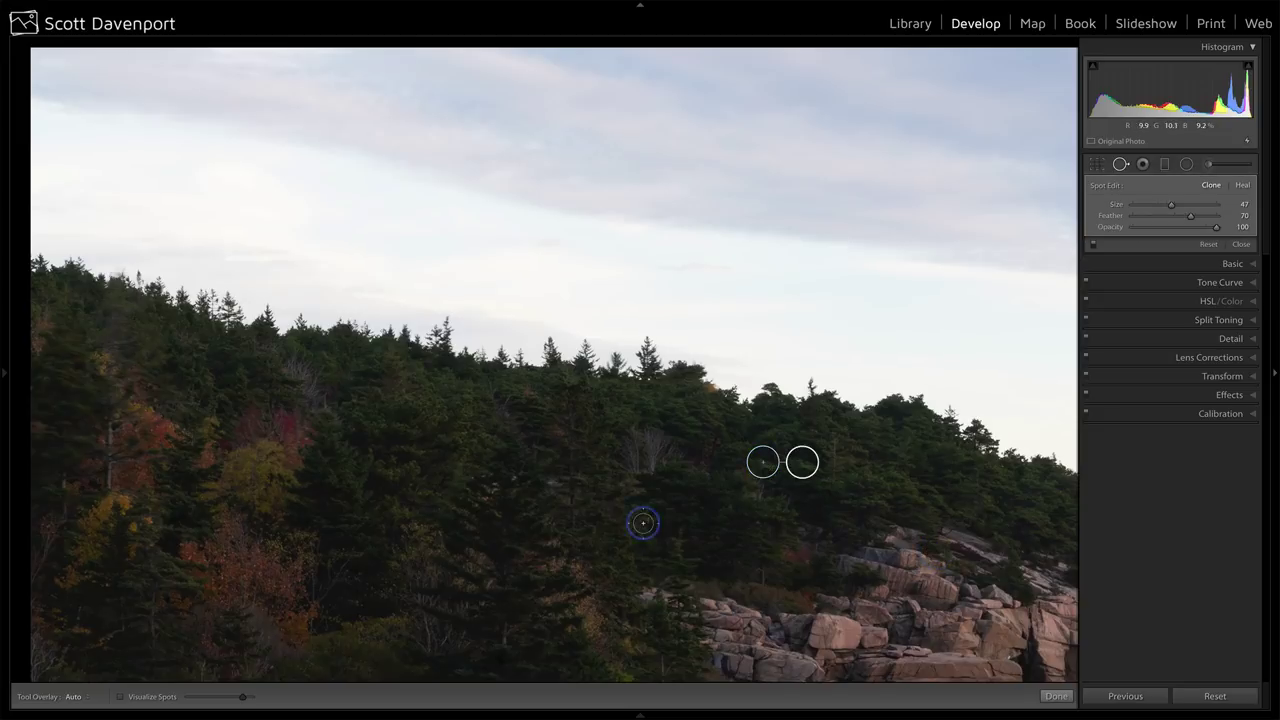
# Step: Clone out two more light spots in the dark trees, pick a new source for the first, and hide the tool overlay
pyautogui.click(550, 480)
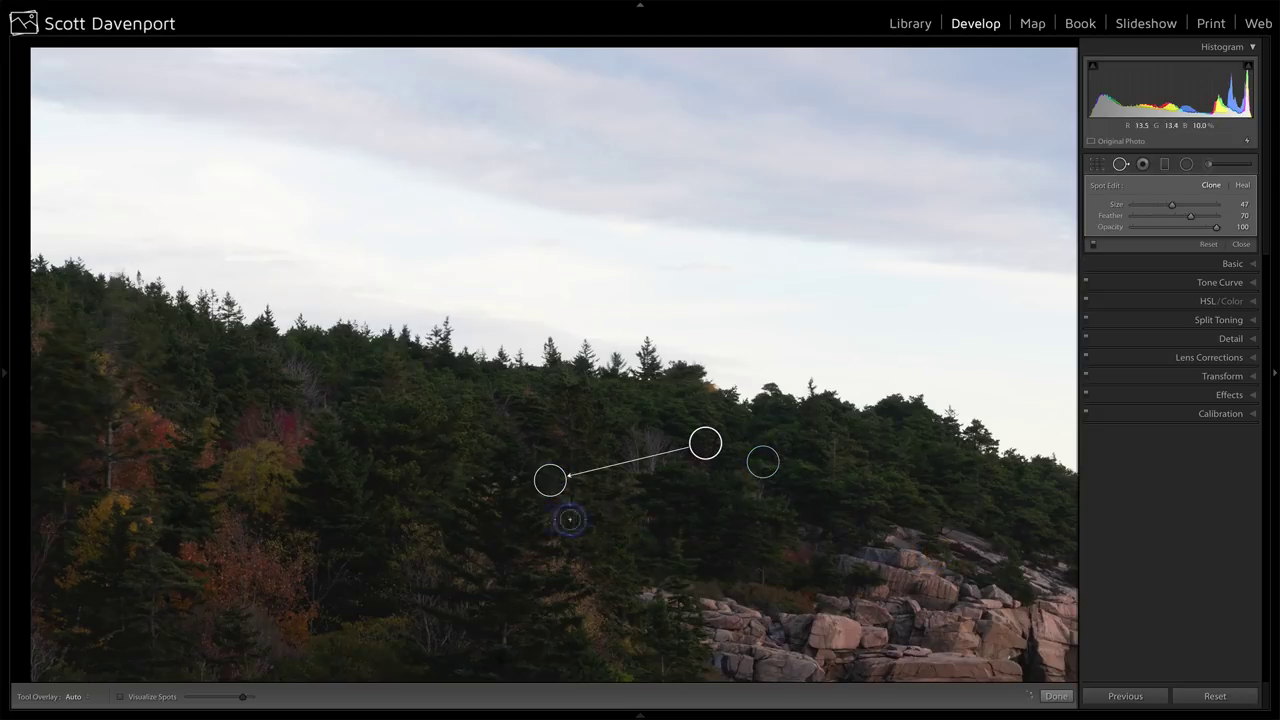
pyautogui.press('/')
pyautogui.click(491, 480)
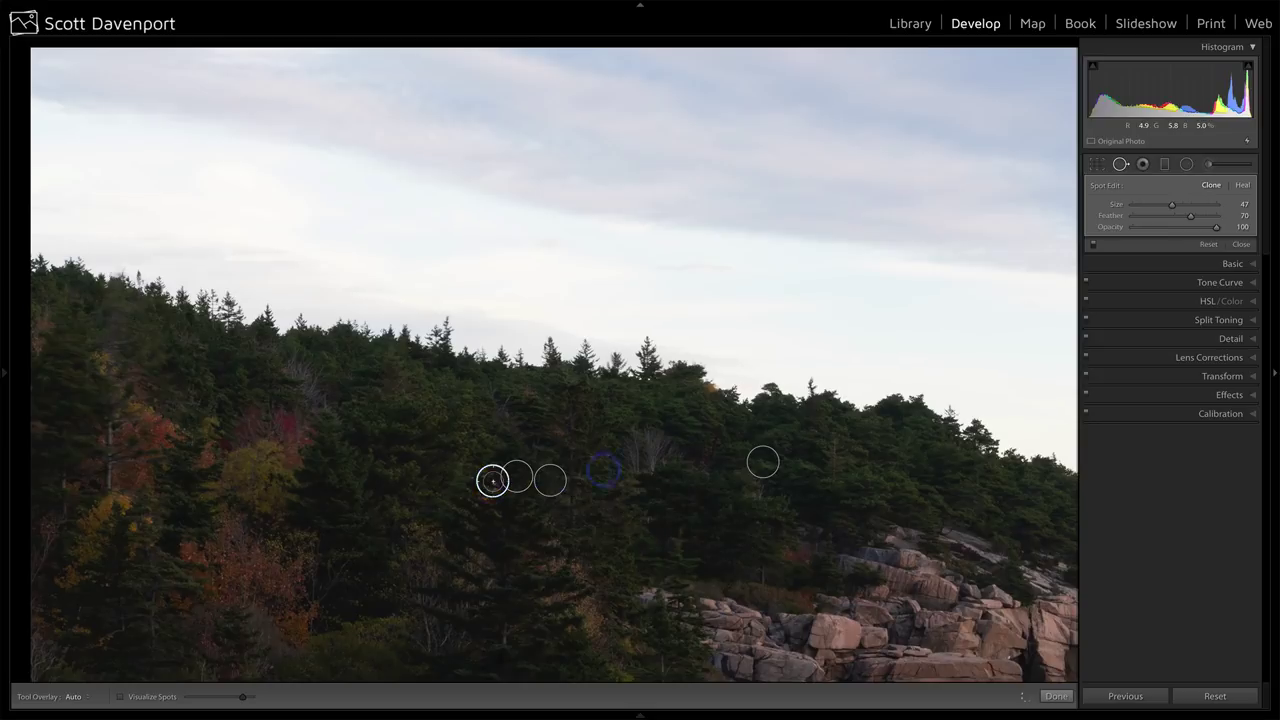
pyautogui.press('h')
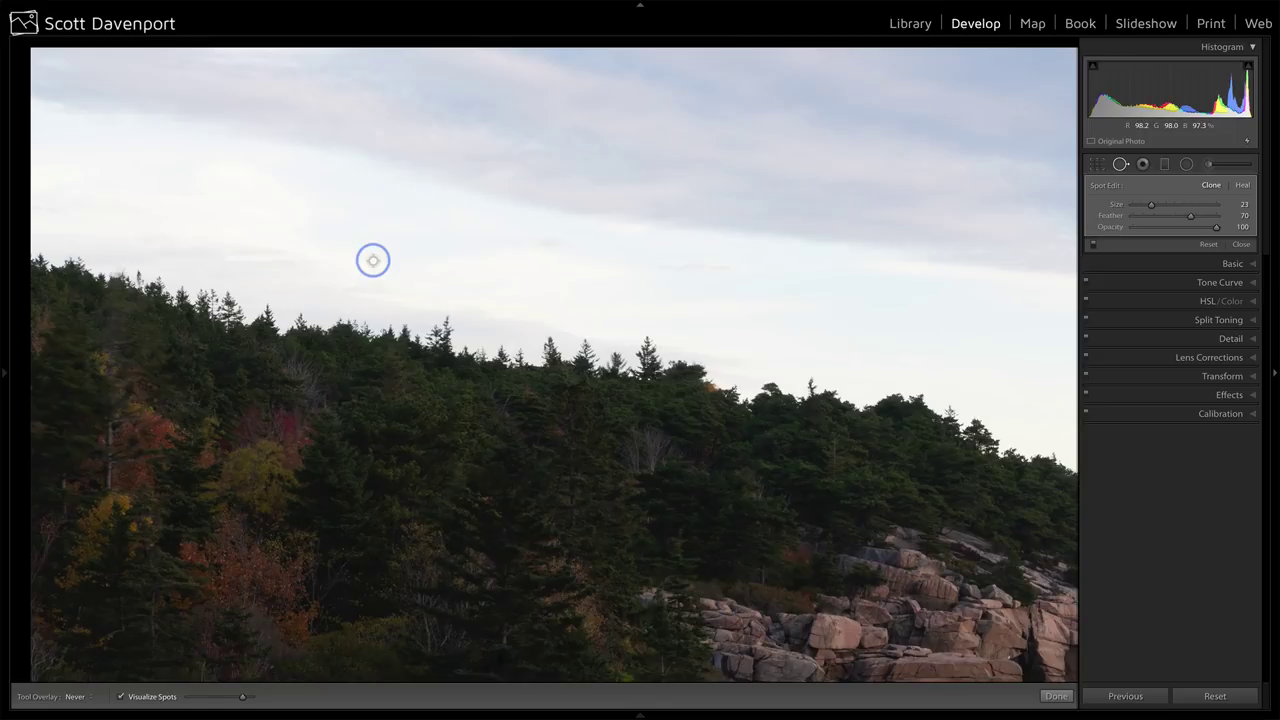
# Step: Inspect the photo's left side at 1:1 from sky to foreground rocks for sensor dust, switching spot visualization on and off
pyautogui.press('a')
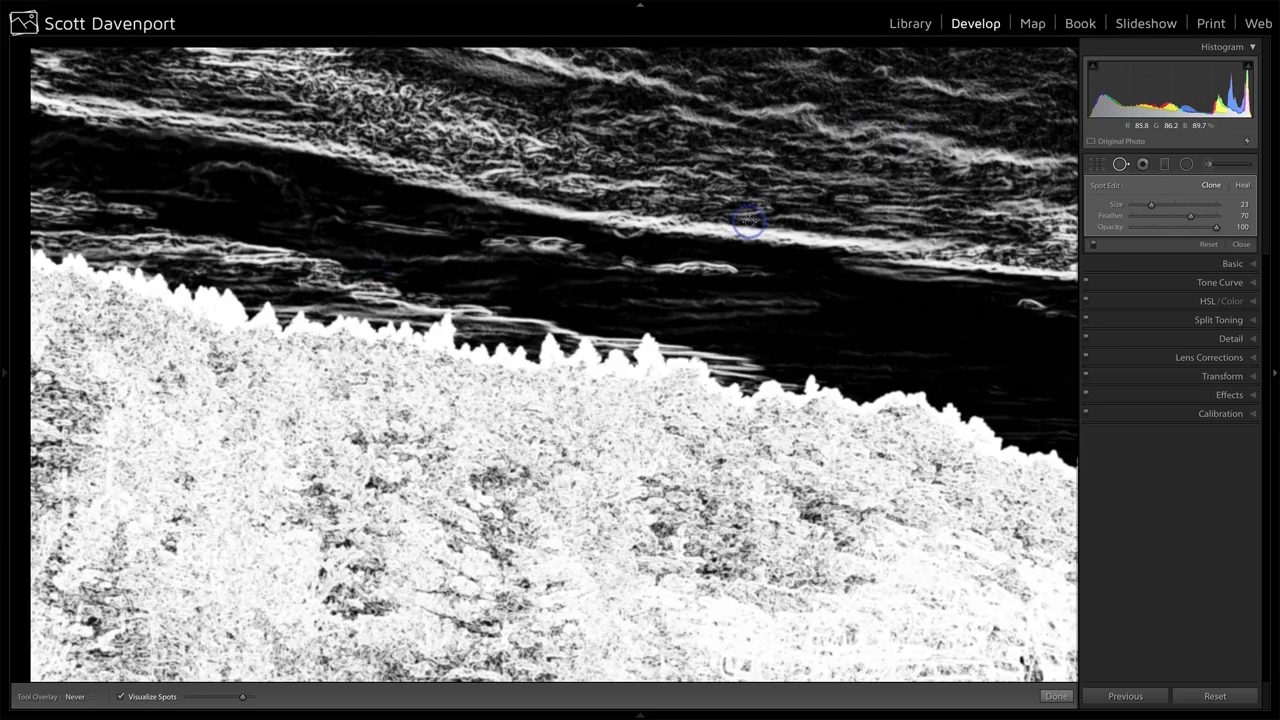
pyautogui.press('a')
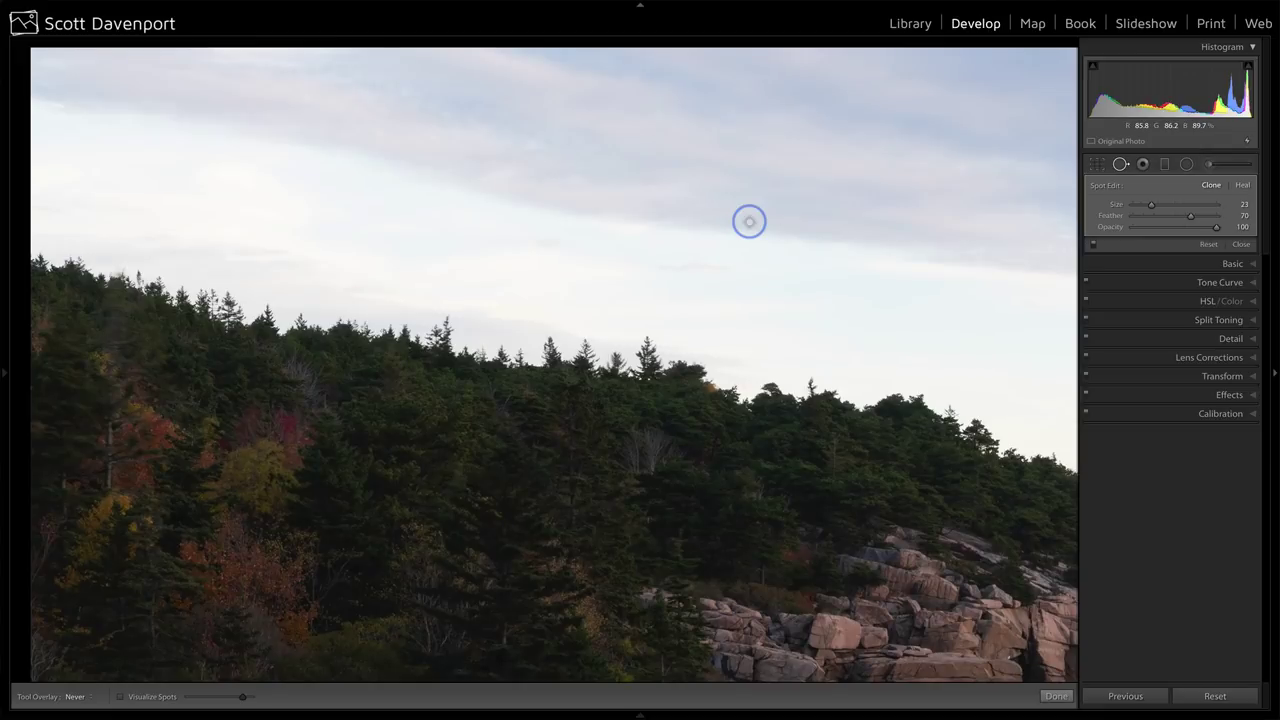
pyautogui.press('pagedown')
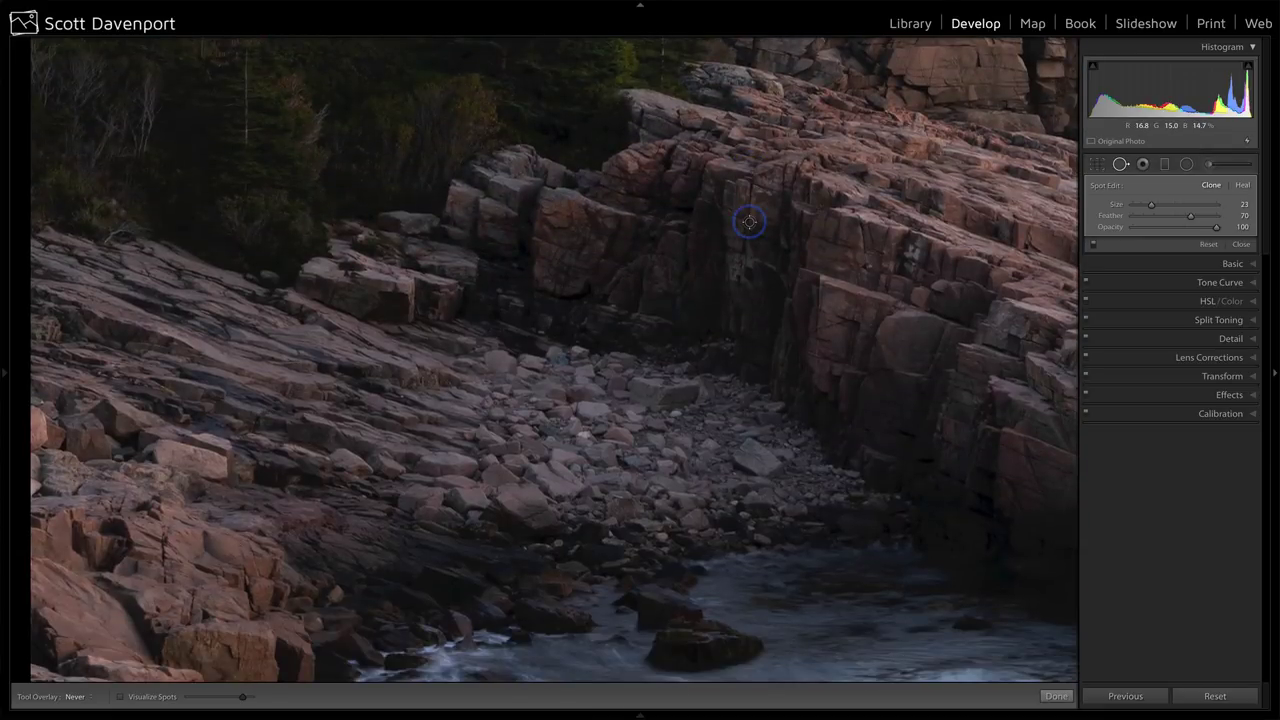
pyautogui.press('pagedown')
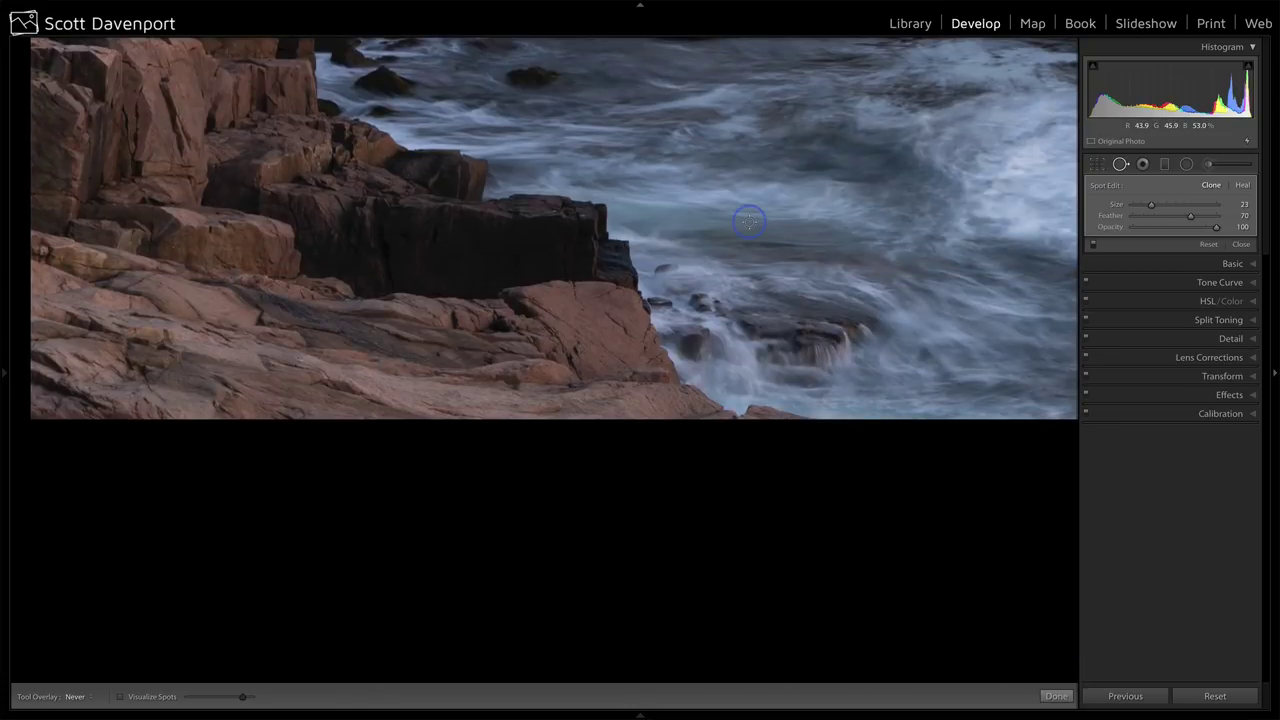
pyautogui.press('a')
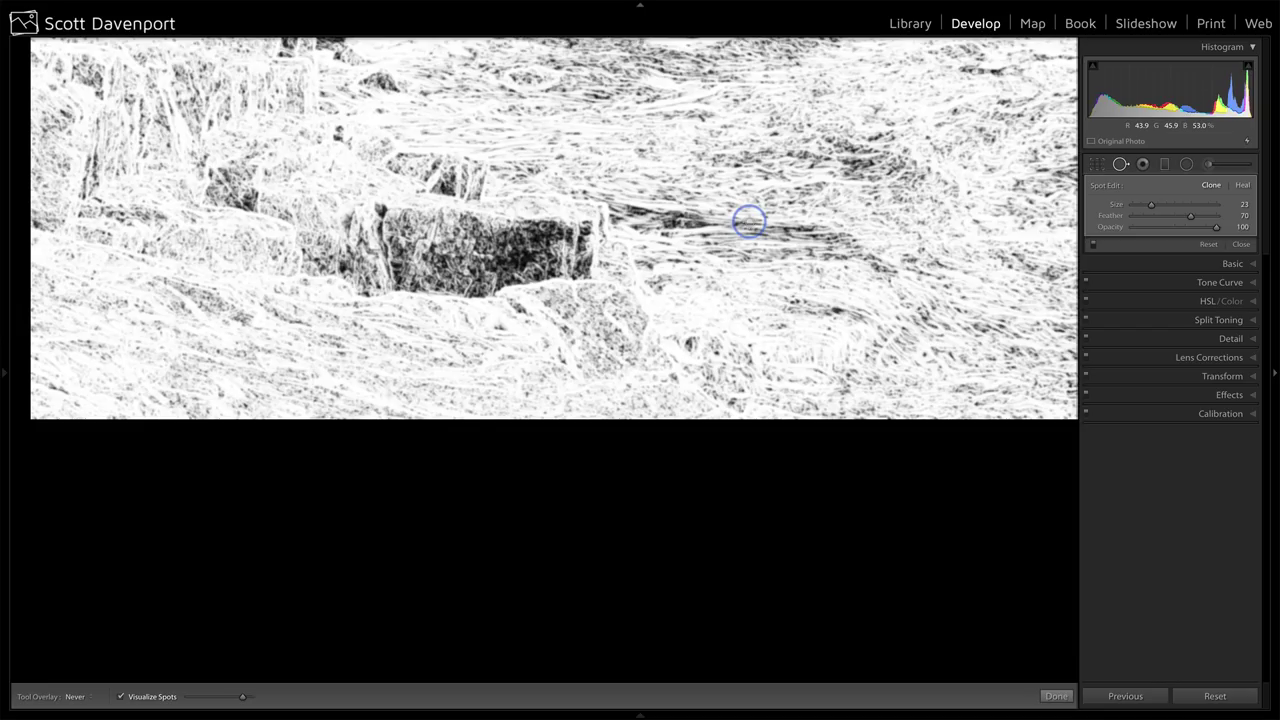
pyautogui.press('a')
# Step: Check the middle section of the photo for dust from the clouds down to the surf, toggling spot visualization in each area
pyautogui.press('pagedown')
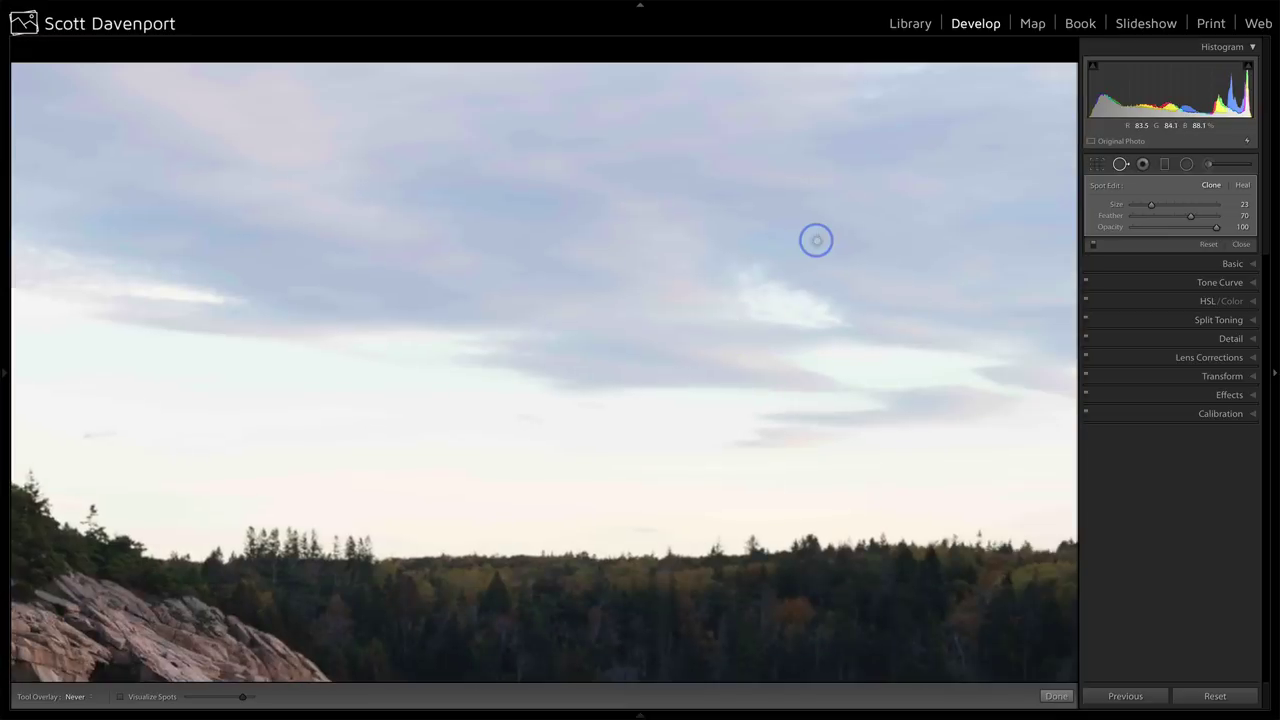
pyautogui.press('a')
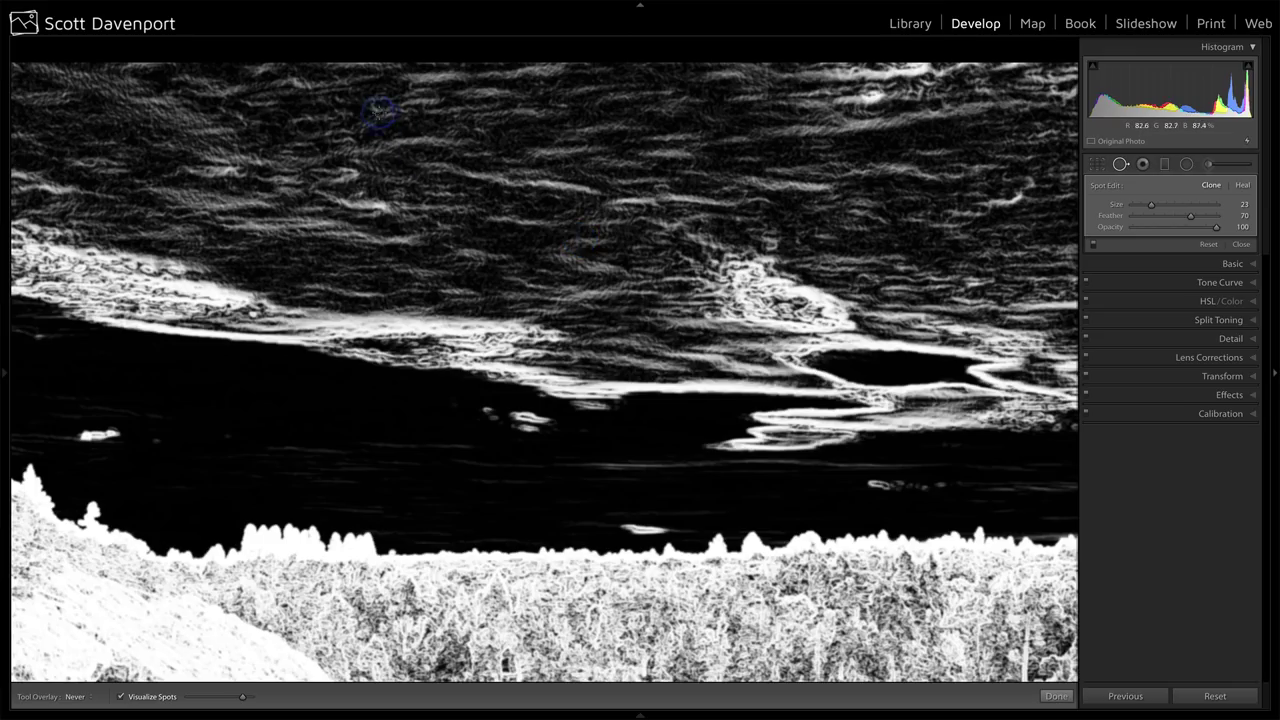
pyautogui.press('a')
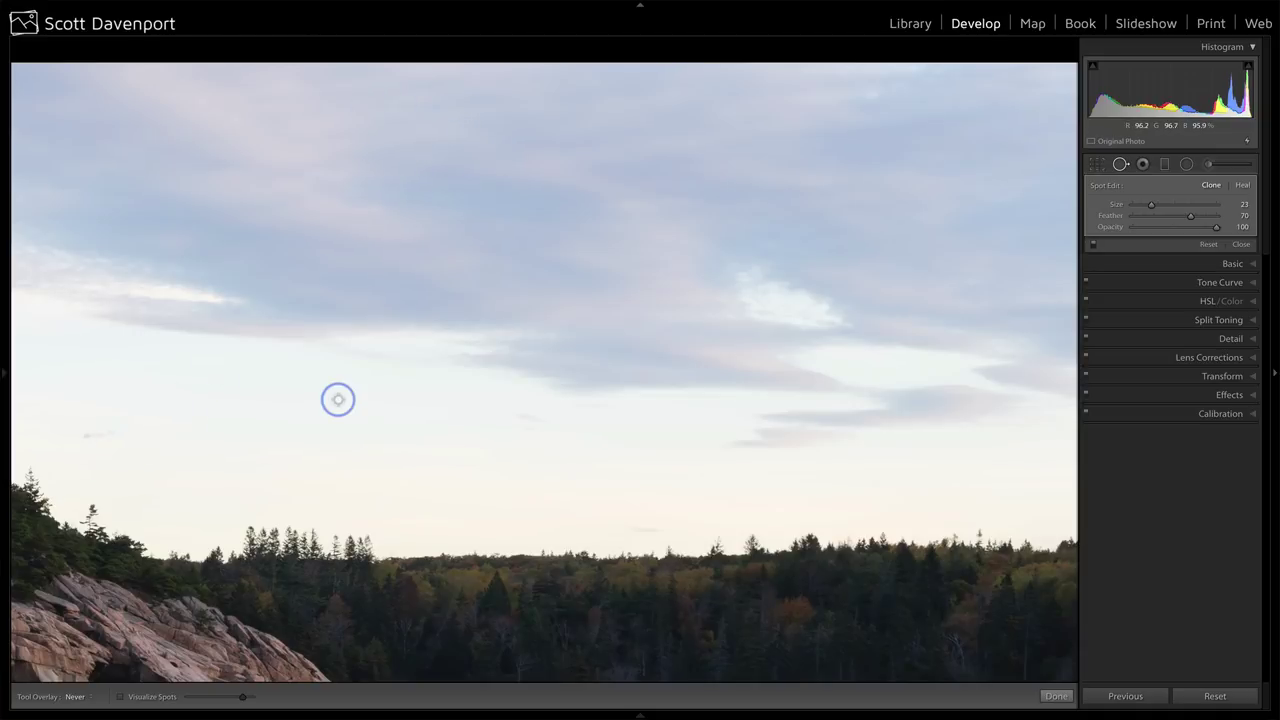
pyautogui.press('pagedown')
pyautogui.press('a')
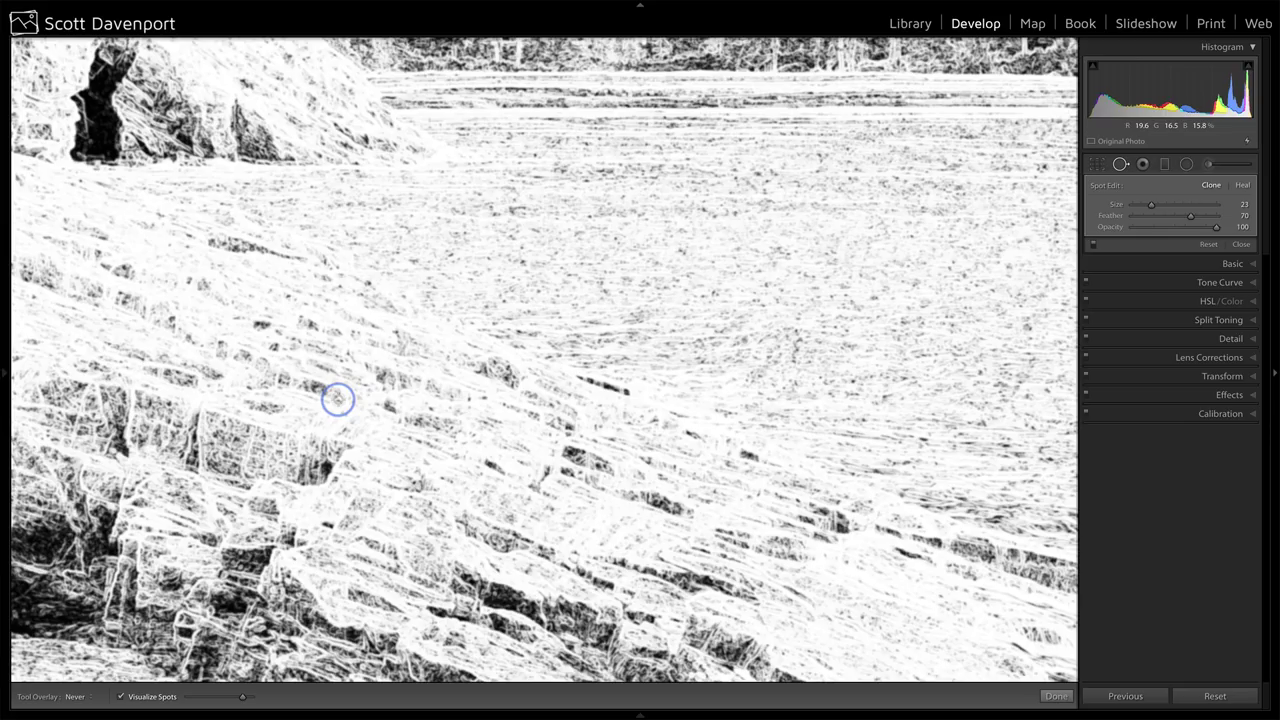
pyautogui.press('a')
pyautogui.press('pagedown')
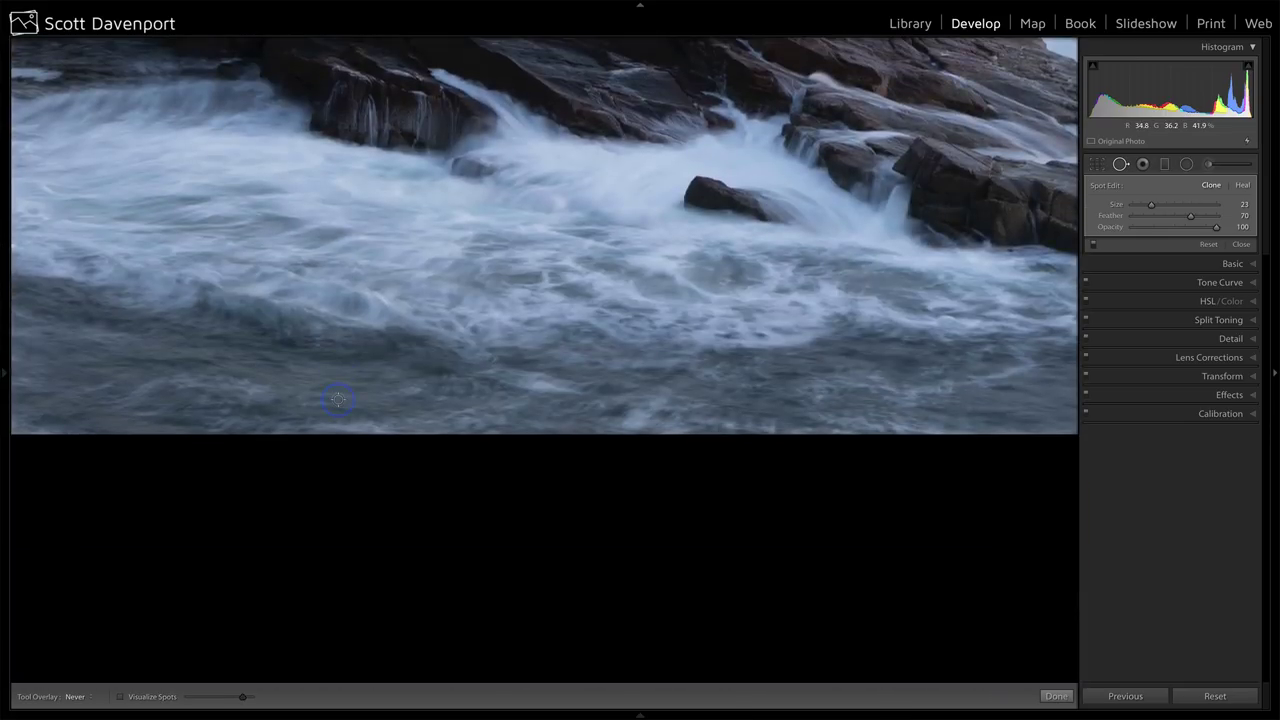
pyautogui.press('a')
pyautogui.press('a')
# Step: Examine the photo's right side for dust spots, return to the full-image view and close spot removal
pyautogui.press('pagedown')
pyautogui.press('a')
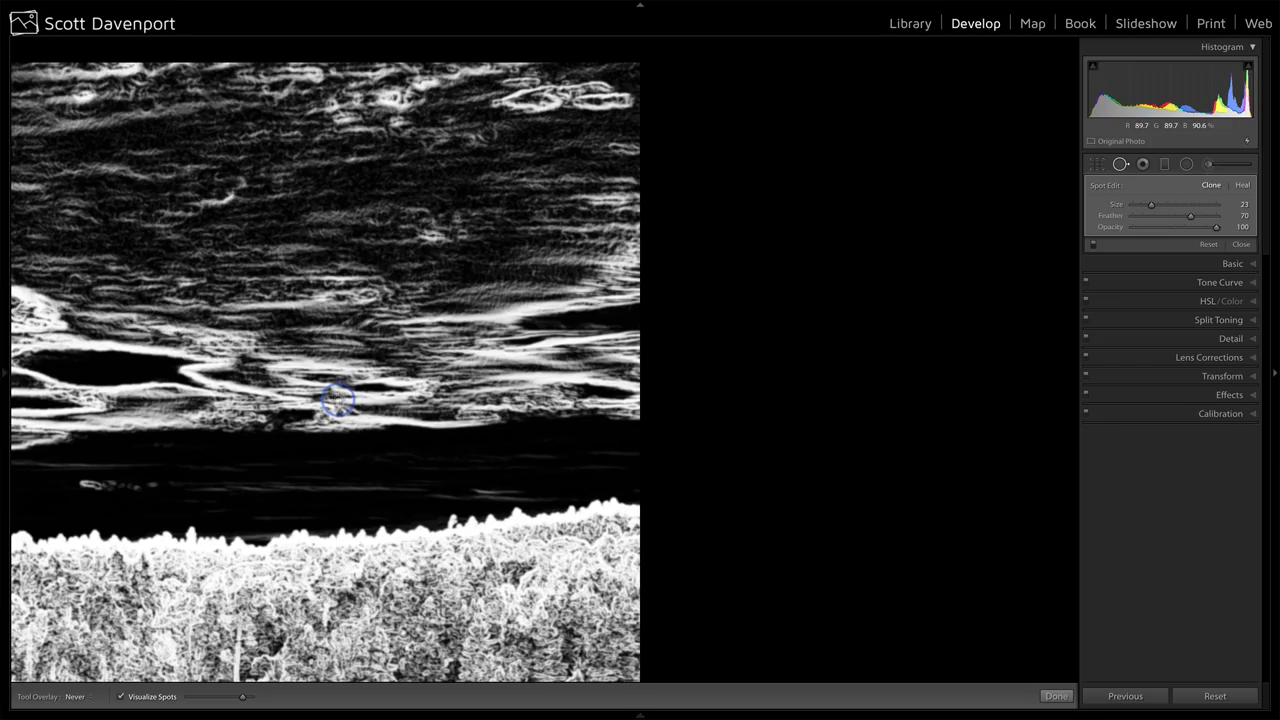
pyautogui.press('a')
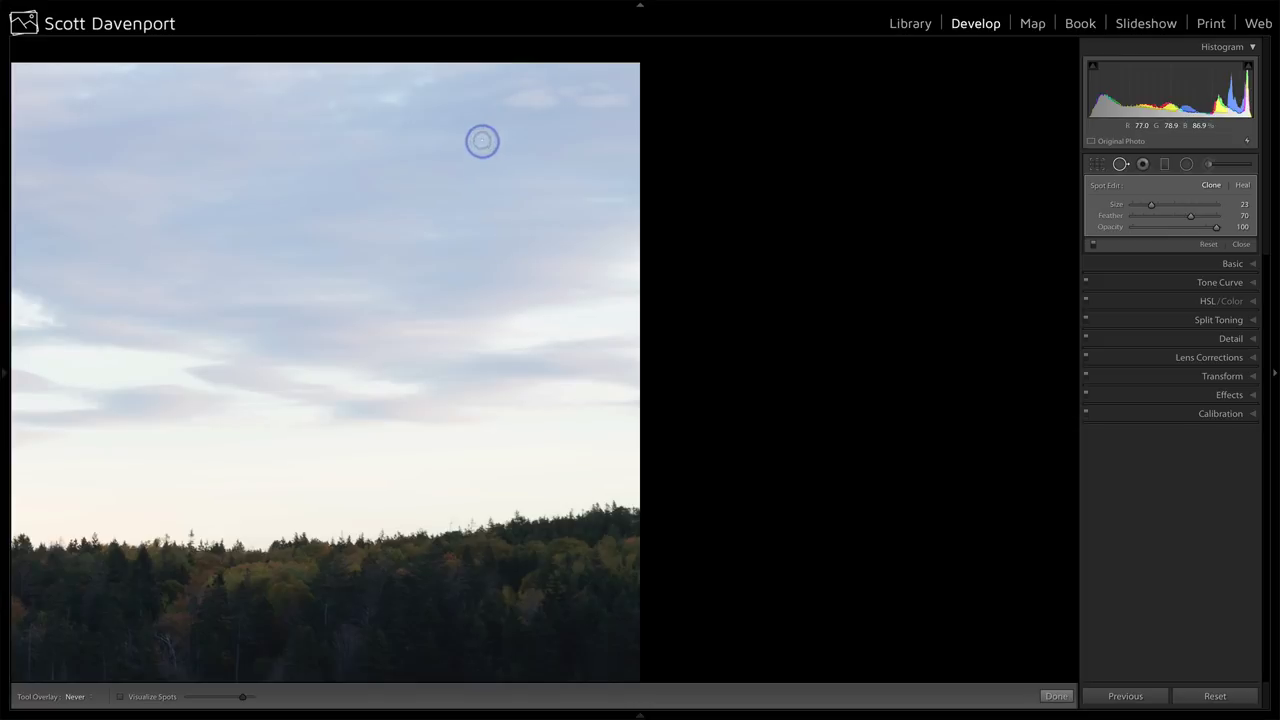
pyautogui.press('a')
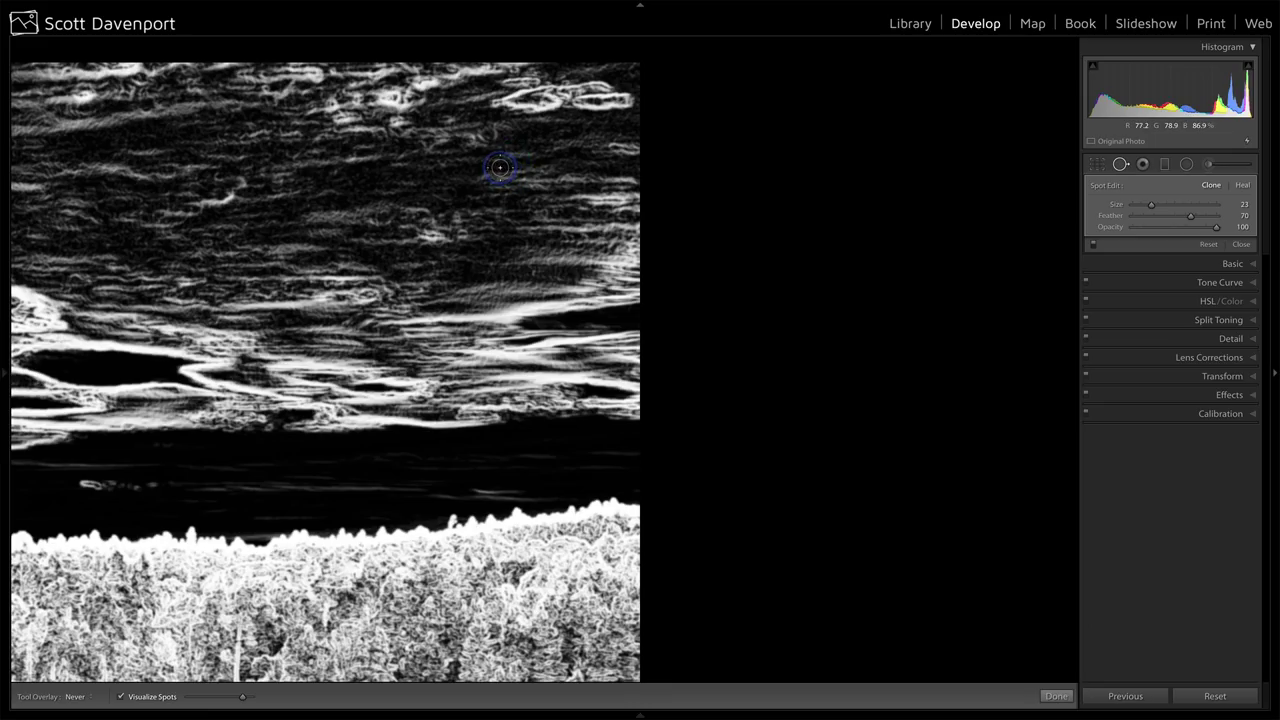
pyautogui.press('a')
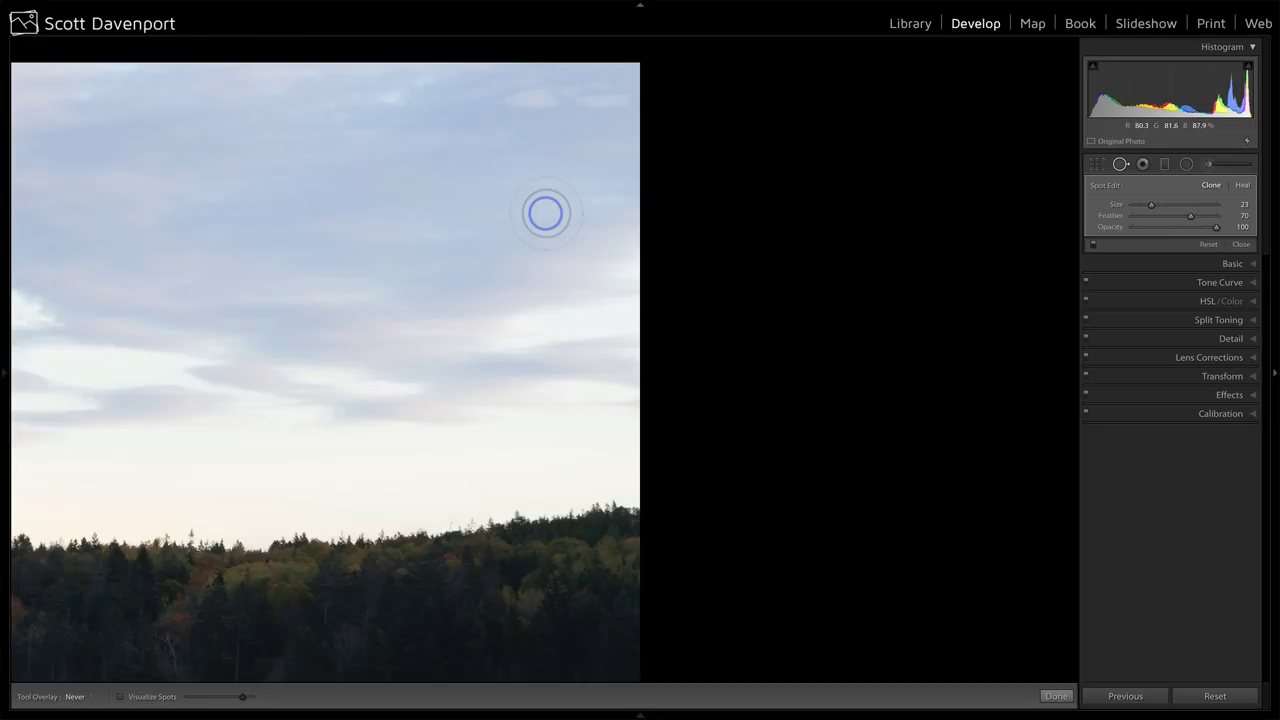
pyautogui.press('pagedown')
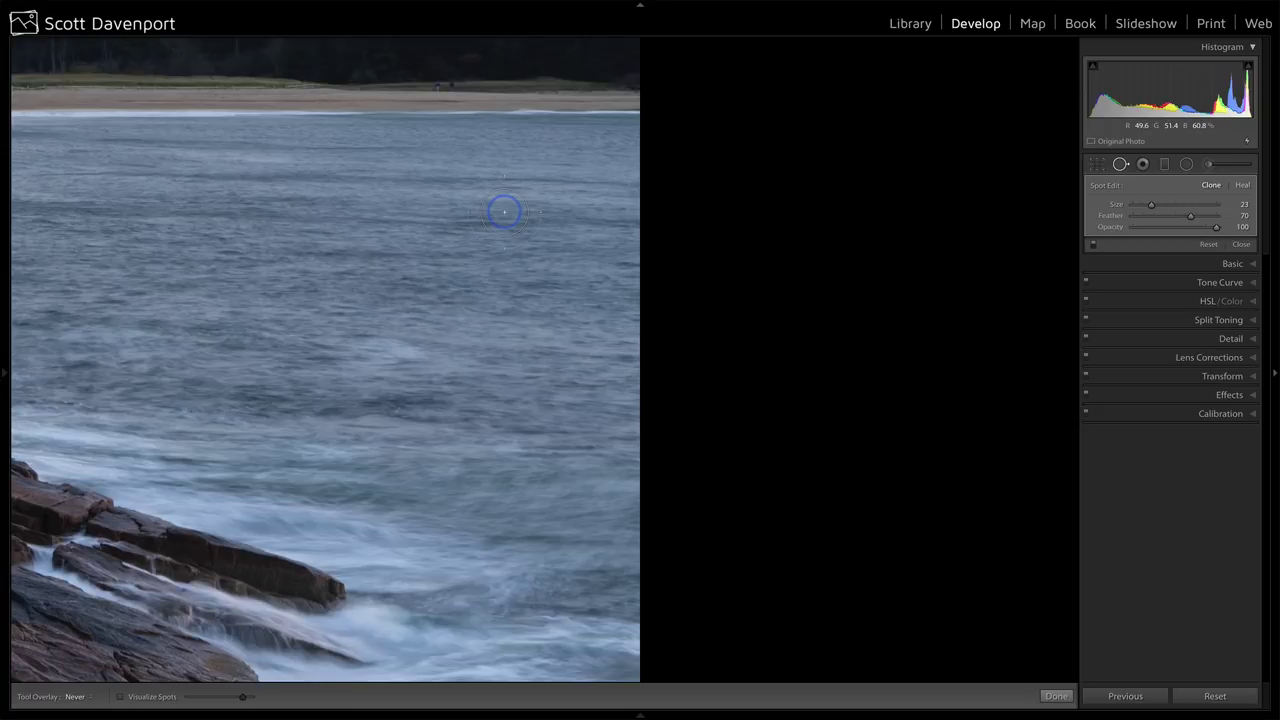
pyautogui.press('pagedown')
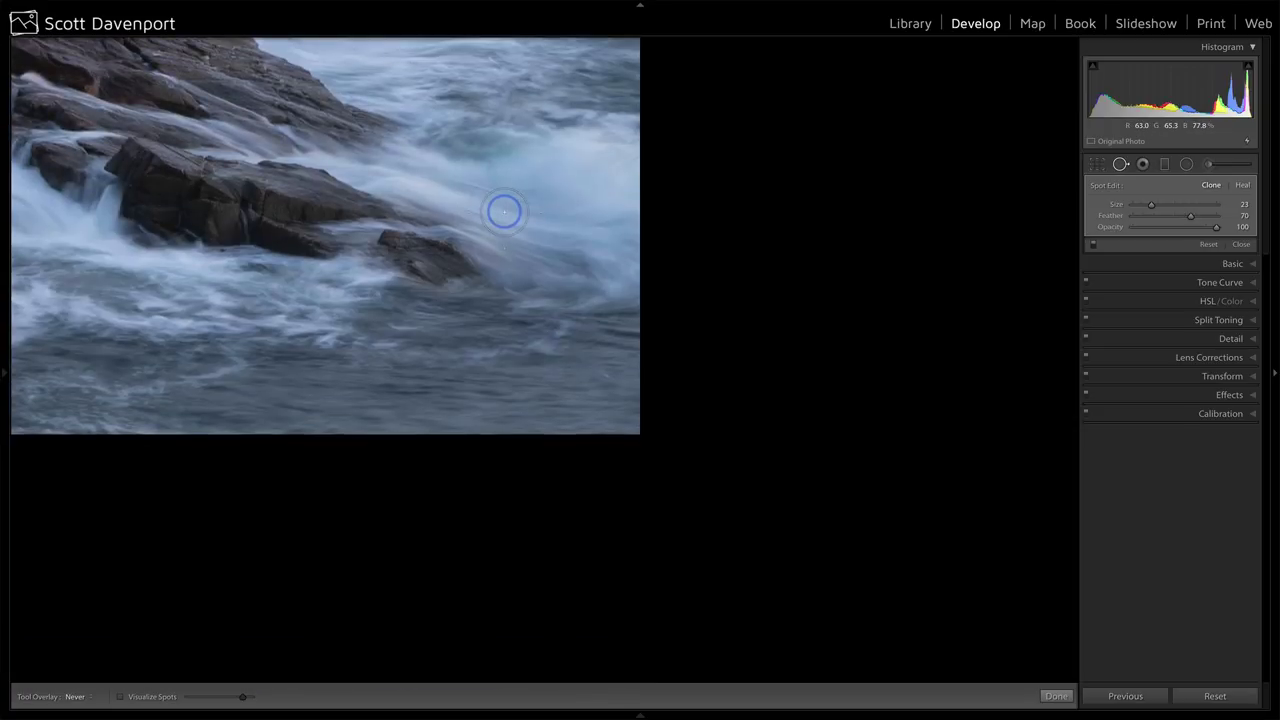
pyautogui.press('z')
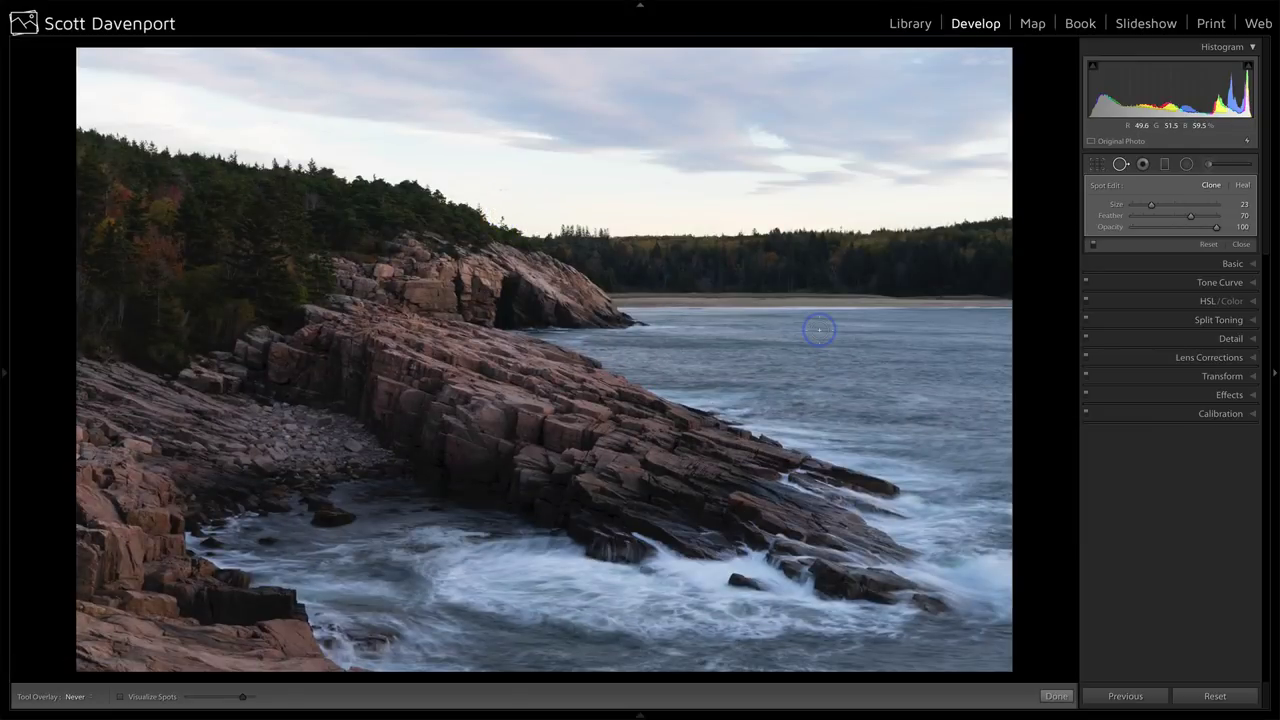
pyautogui.press('q')
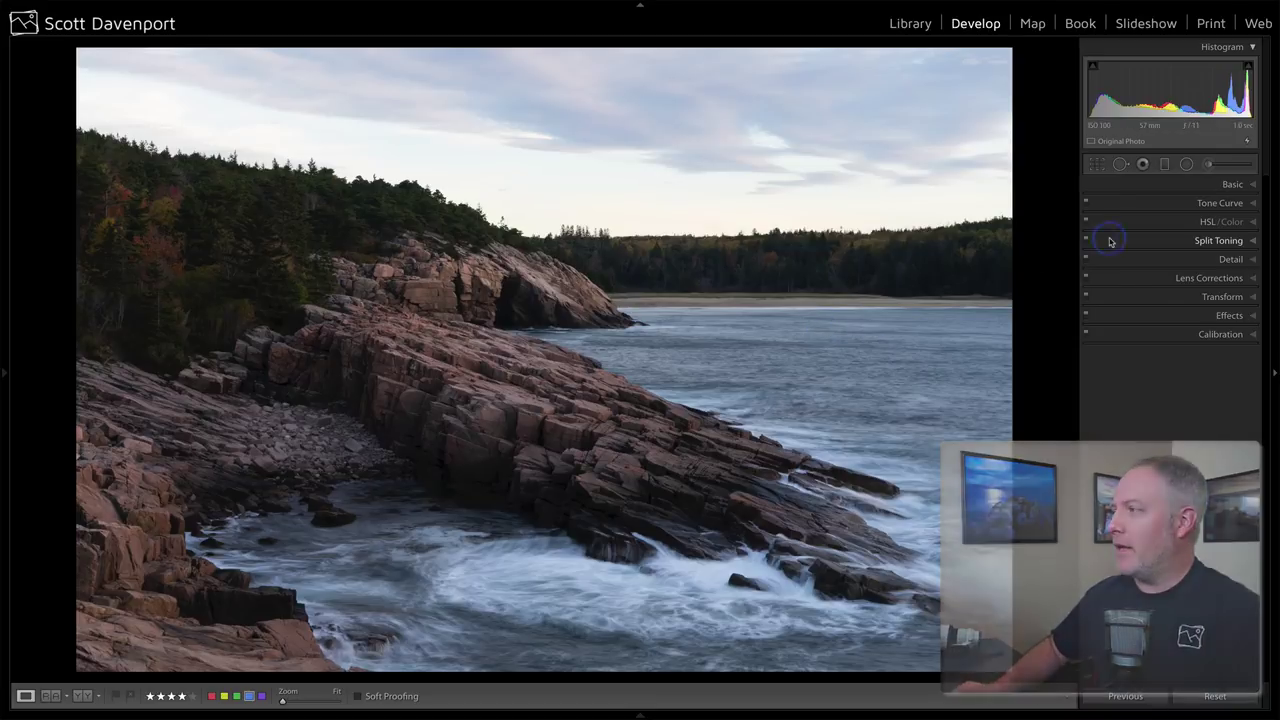
# Step: Set the photo's color profile to Adobe Landscape
pyautogui.click(1236, 184)
pyautogui.click(1145, 224)
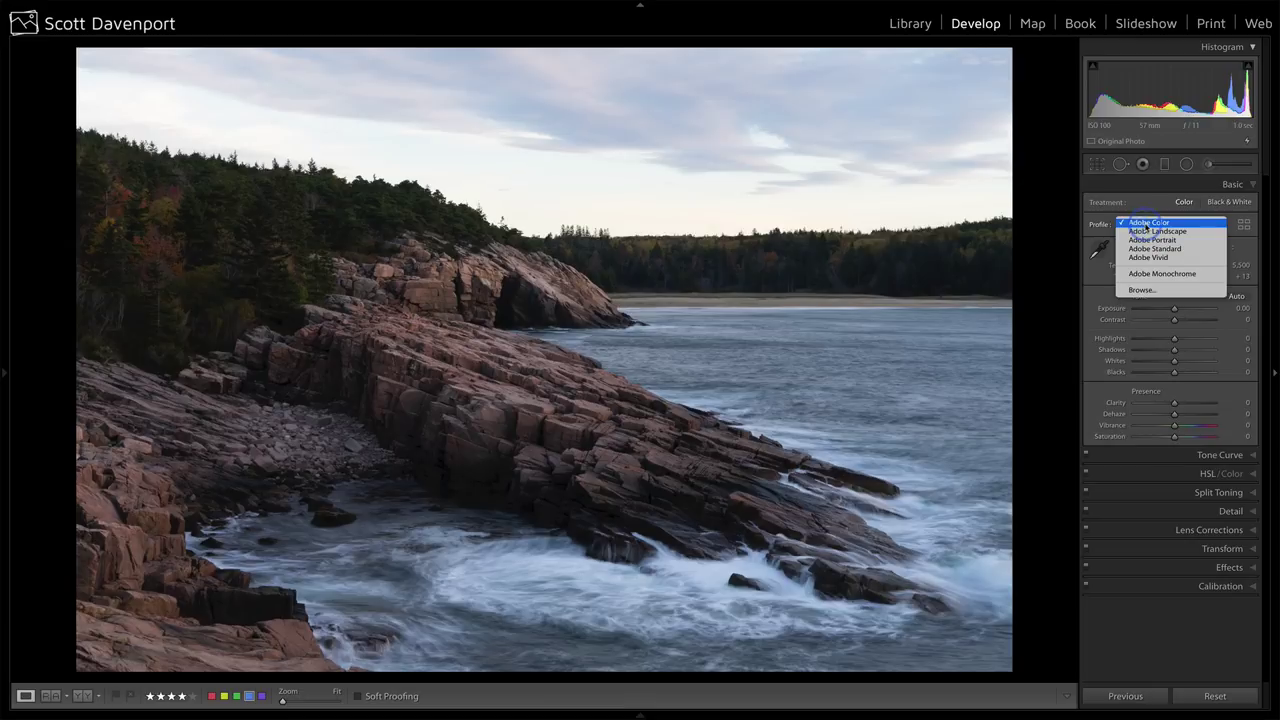
pyautogui.click(1146, 231)
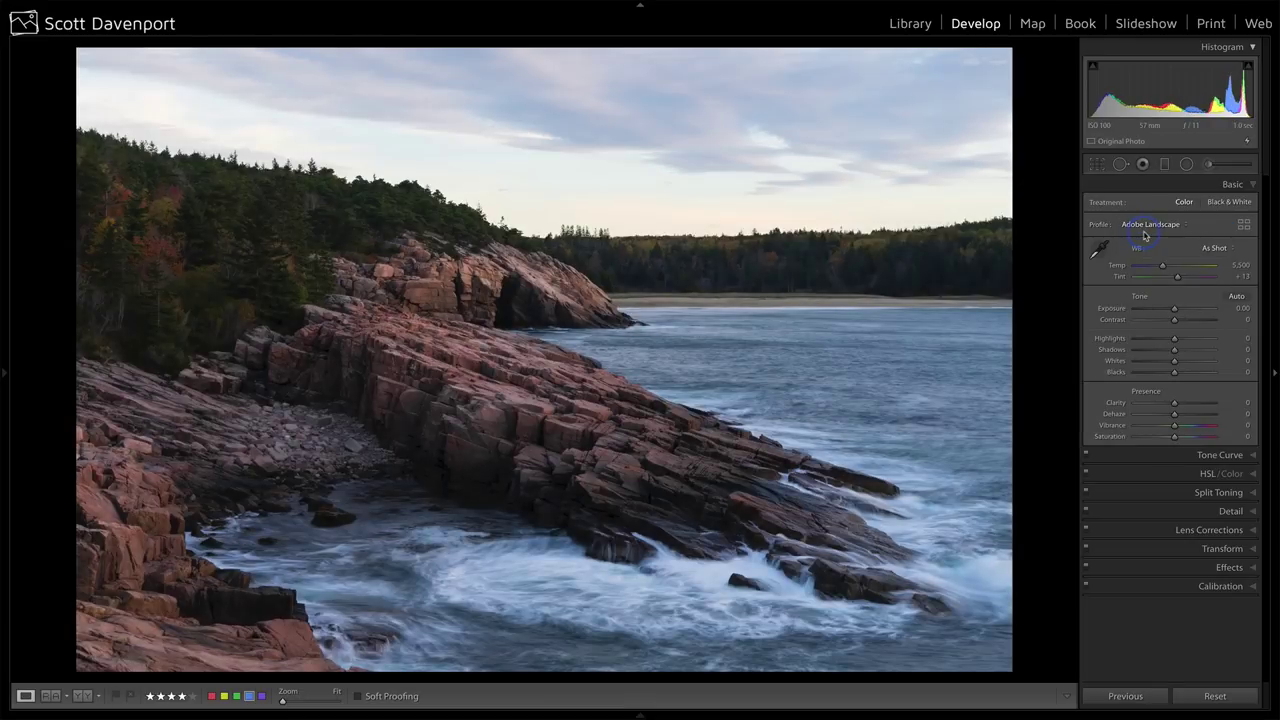
# Step: Try the Adobe Vivid profile for comparison and return to Adobe Landscape
pyautogui.click(1145, 230)
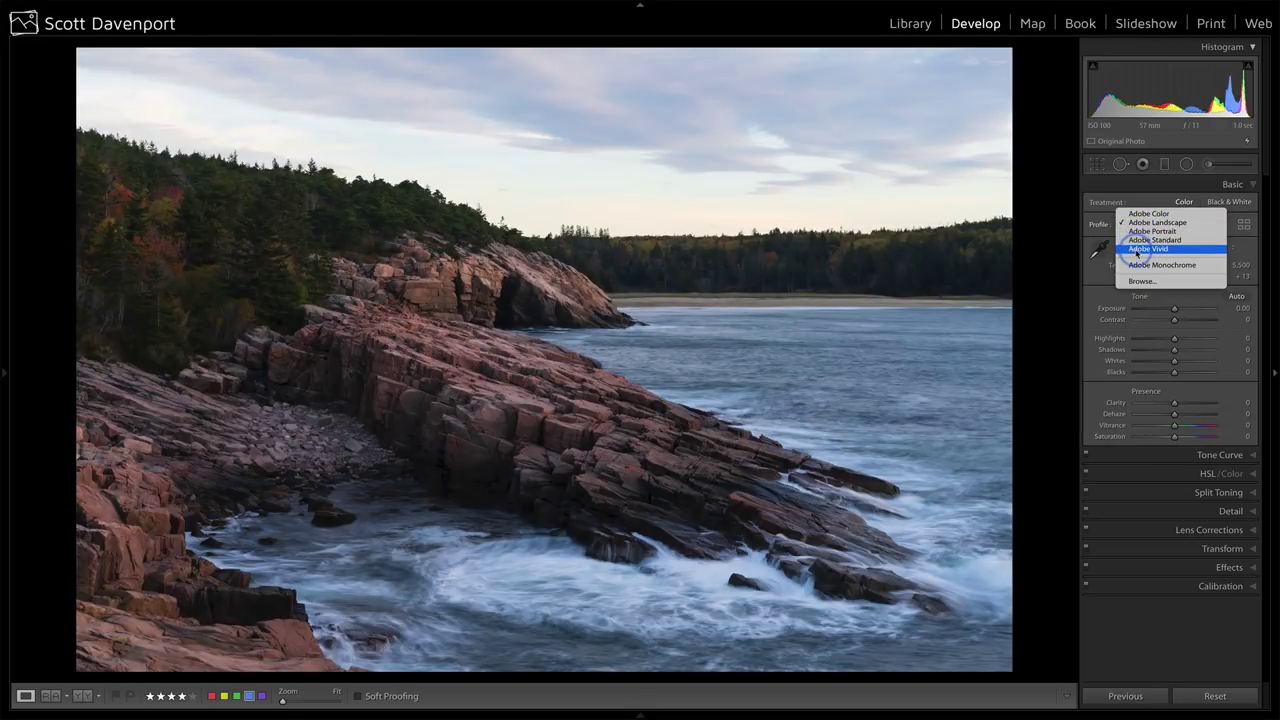
pyautogui.click(1148, 243)
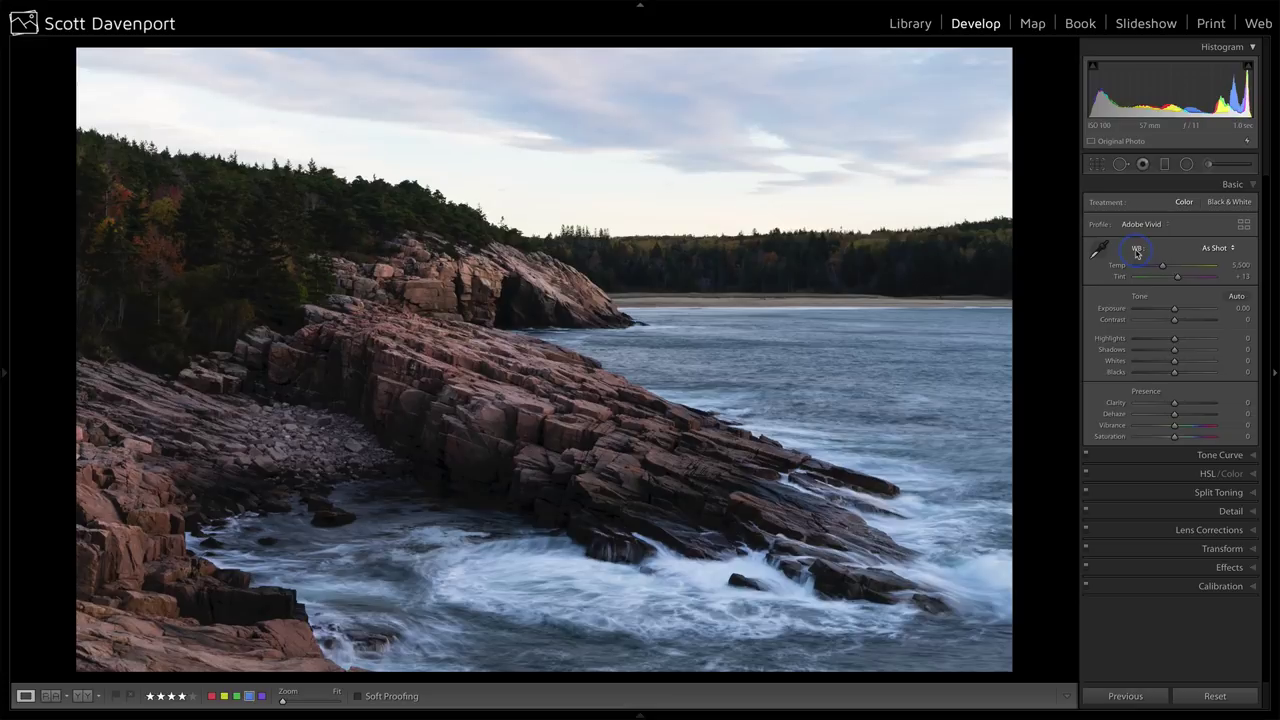
pyautogui.click(1141, 224)
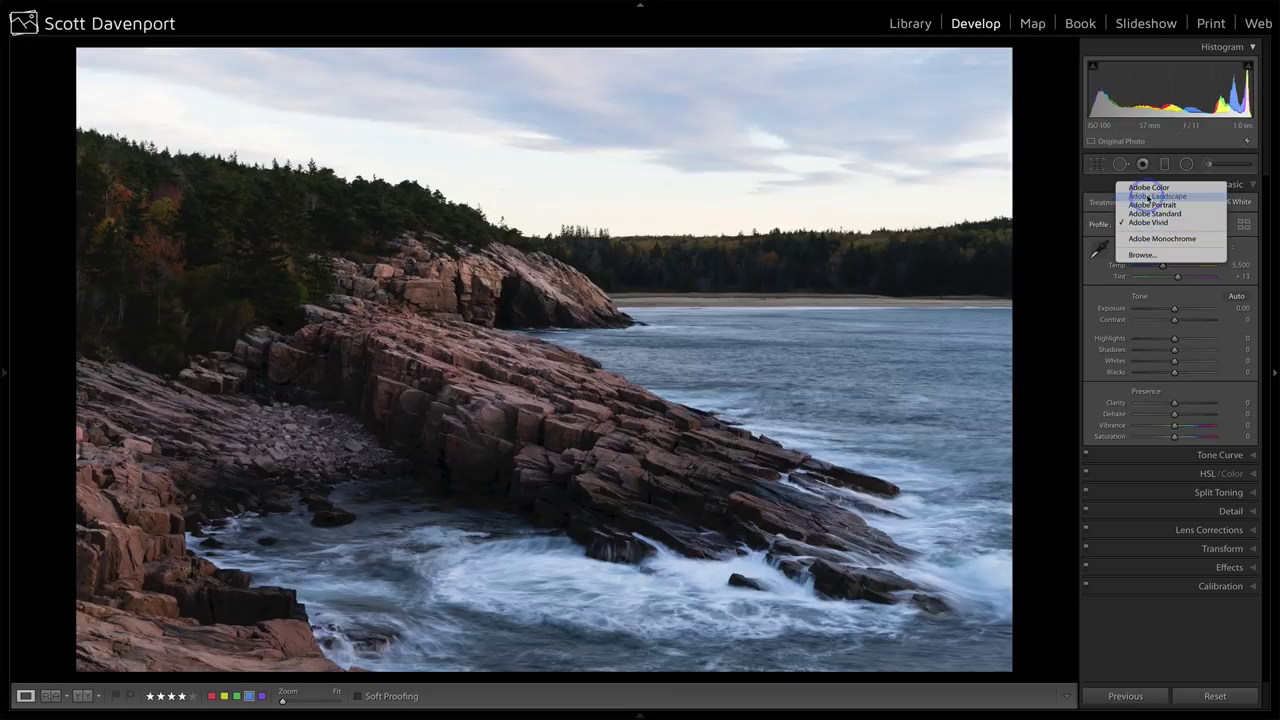
pyautogui.click(1148, 196)
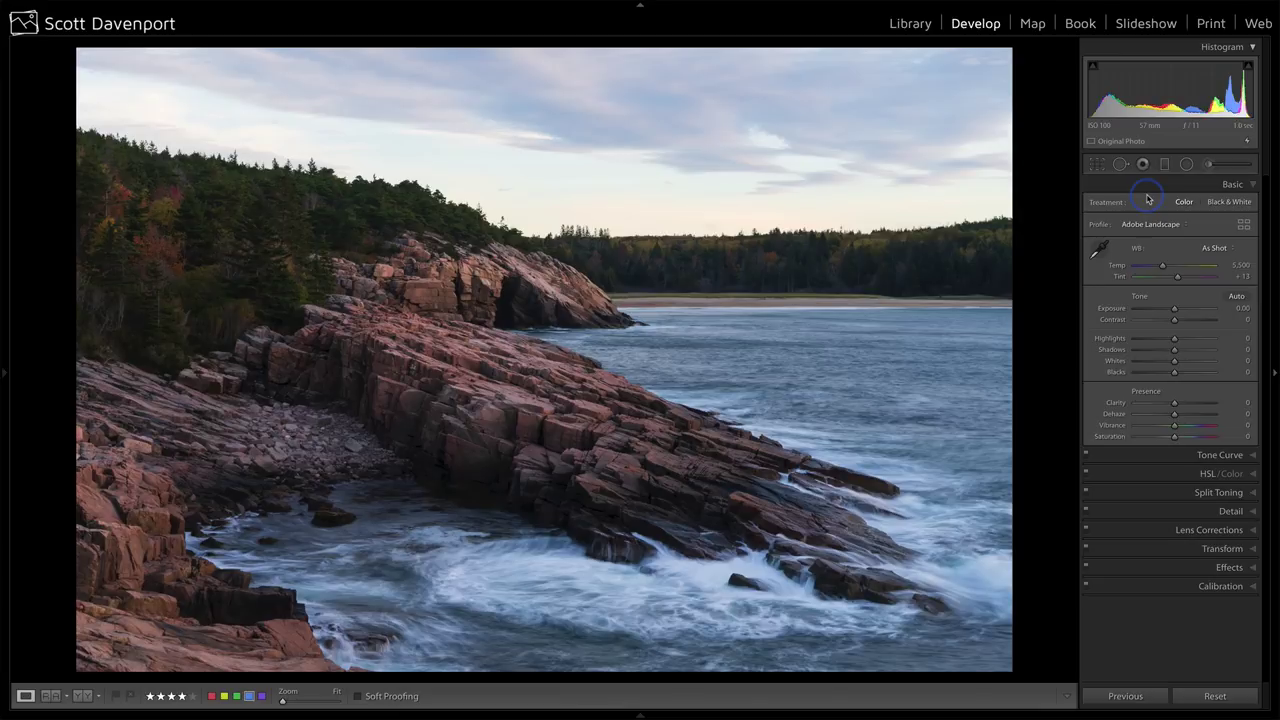
# Step: Try a custom white balance sampled from the surf below the rocks and return to As Shot
pyautogui.click(1102, 250)
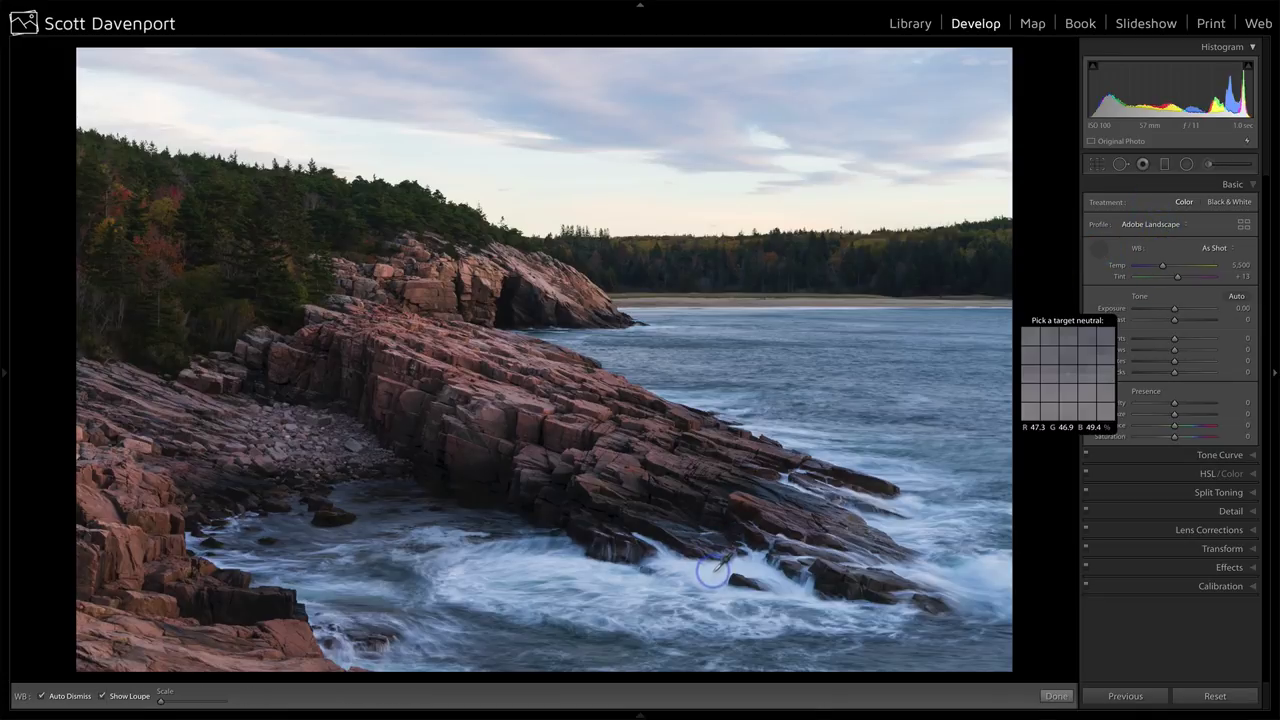
pyautogui.click(709, 572)
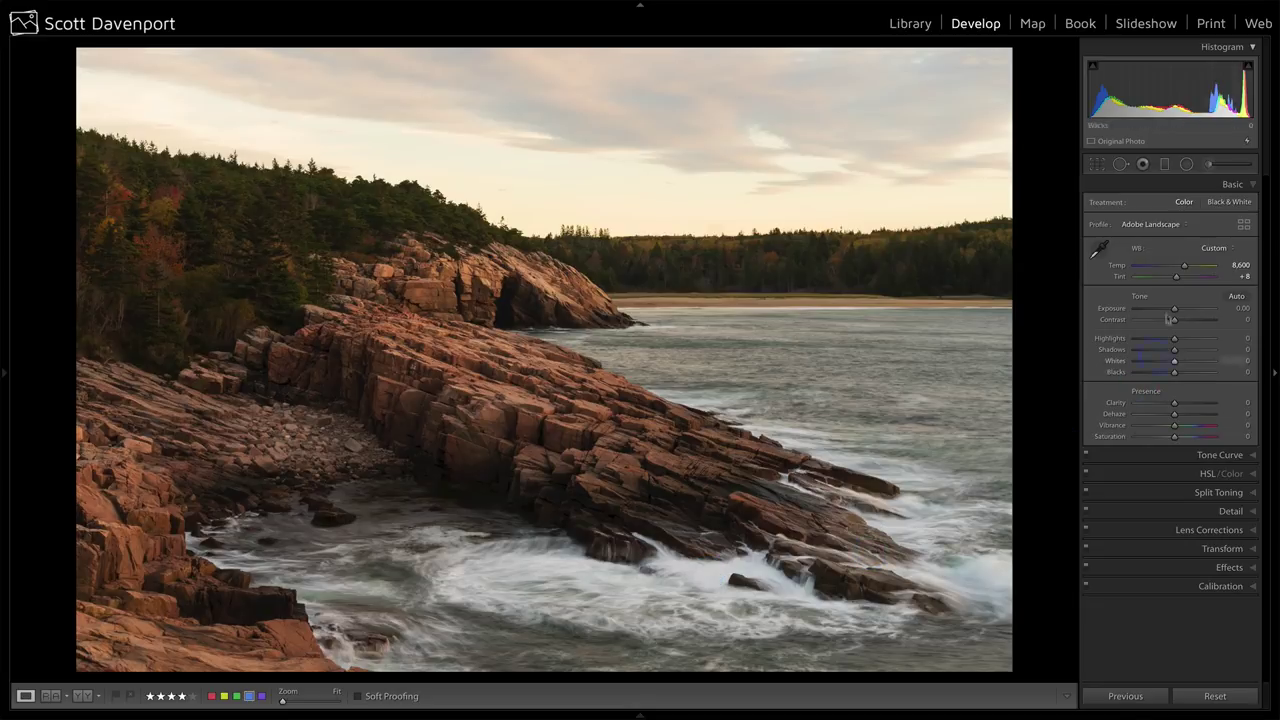
pyautogui.click(1214, 247)
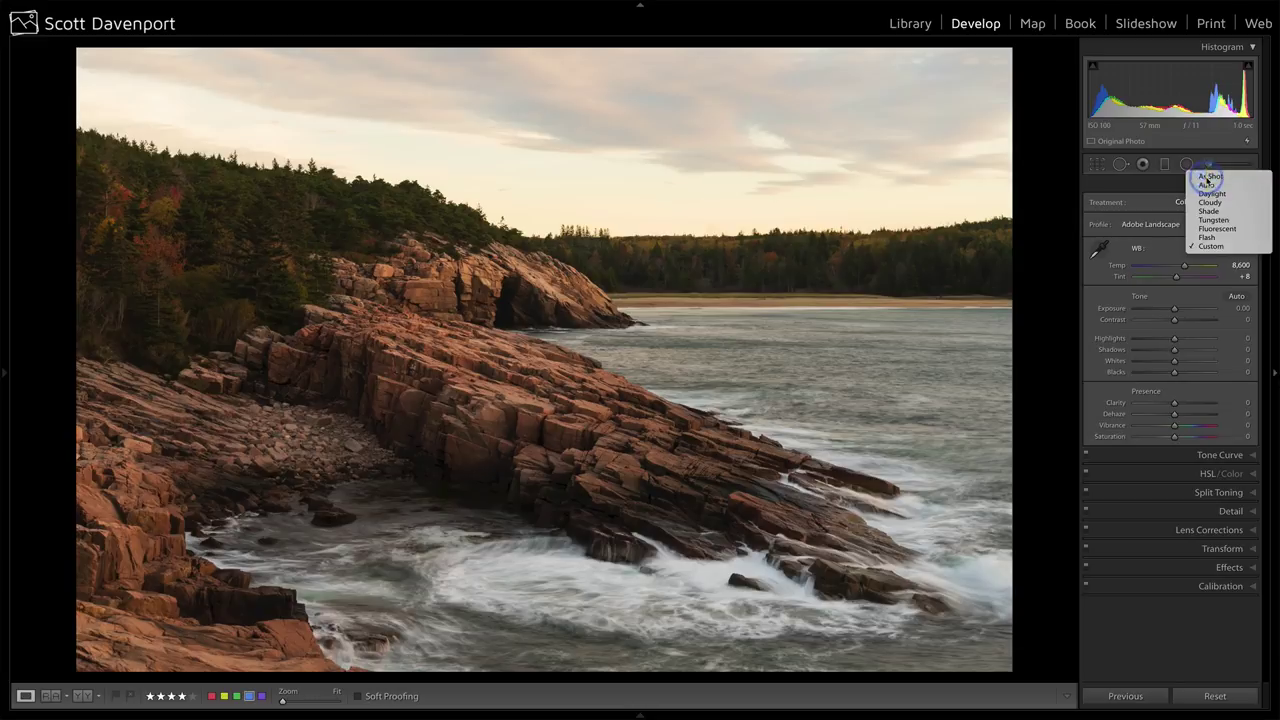
pyautogui.click(1210, 176)
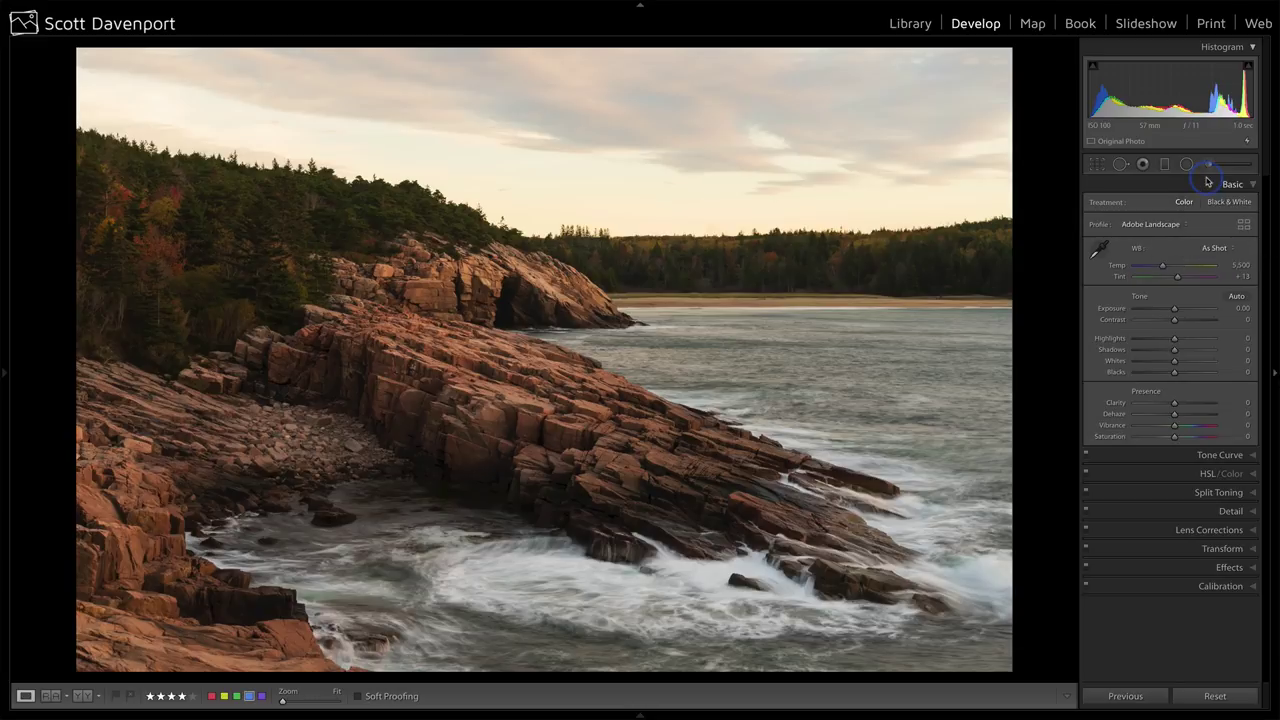
# Step: Try the Auto white balance for comparison and return to As Shot
pyautogui.click(1214, 249)
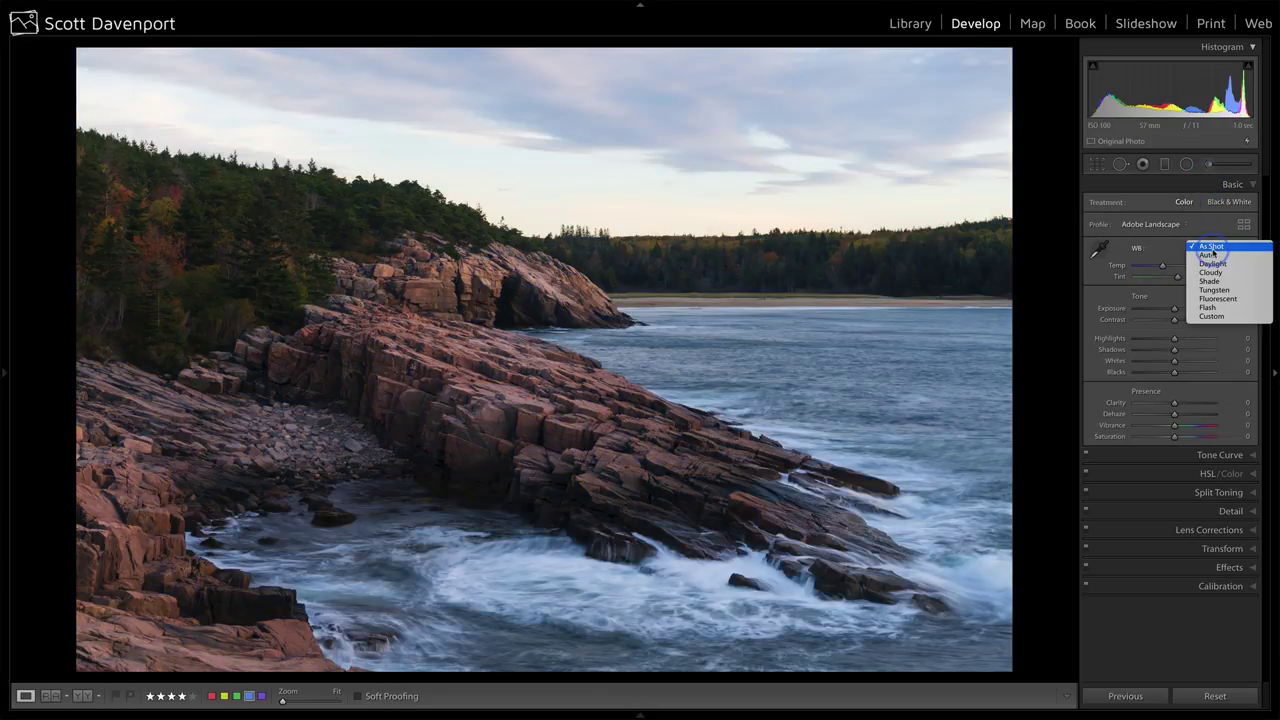
pyautogui.click(1208, 255)
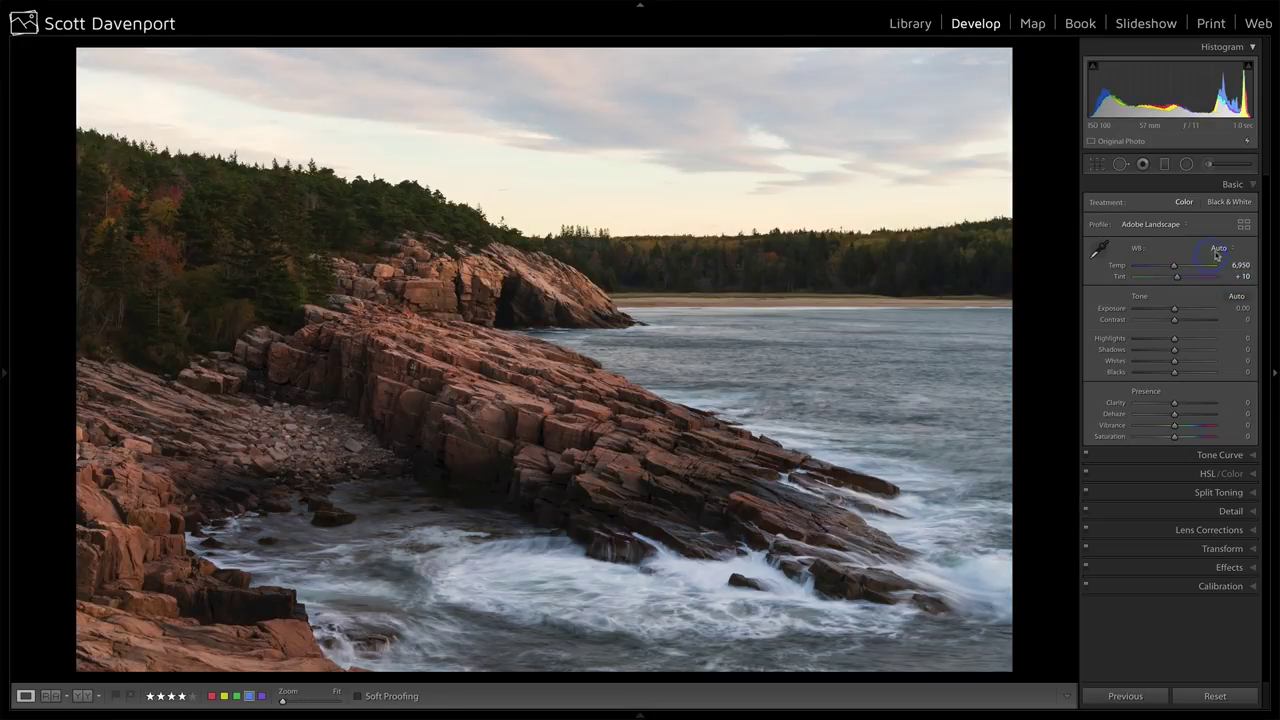
pyautogui.click(1219, 248)
pyautogui.click(1215, 238)
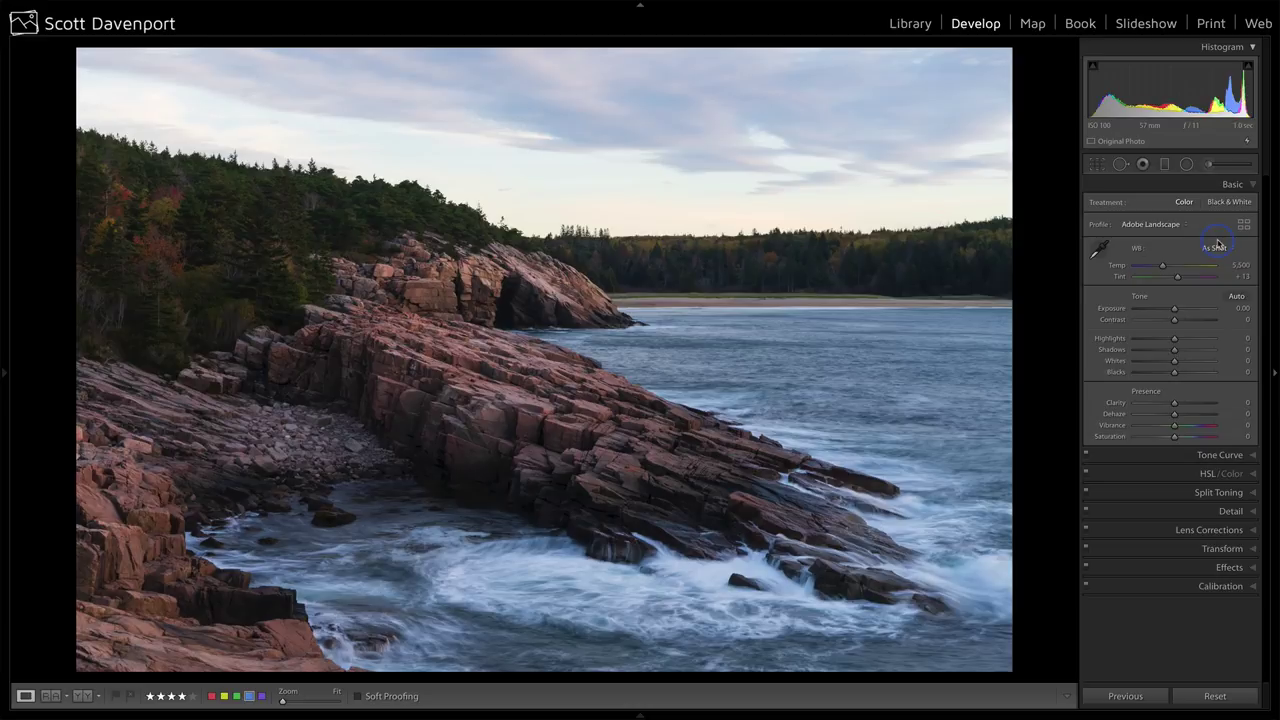
# Step: Switch back to the Custom white balance and resample a neutral from the bright surf off the tip of the rocks
pyautogui.click(1219, 245)
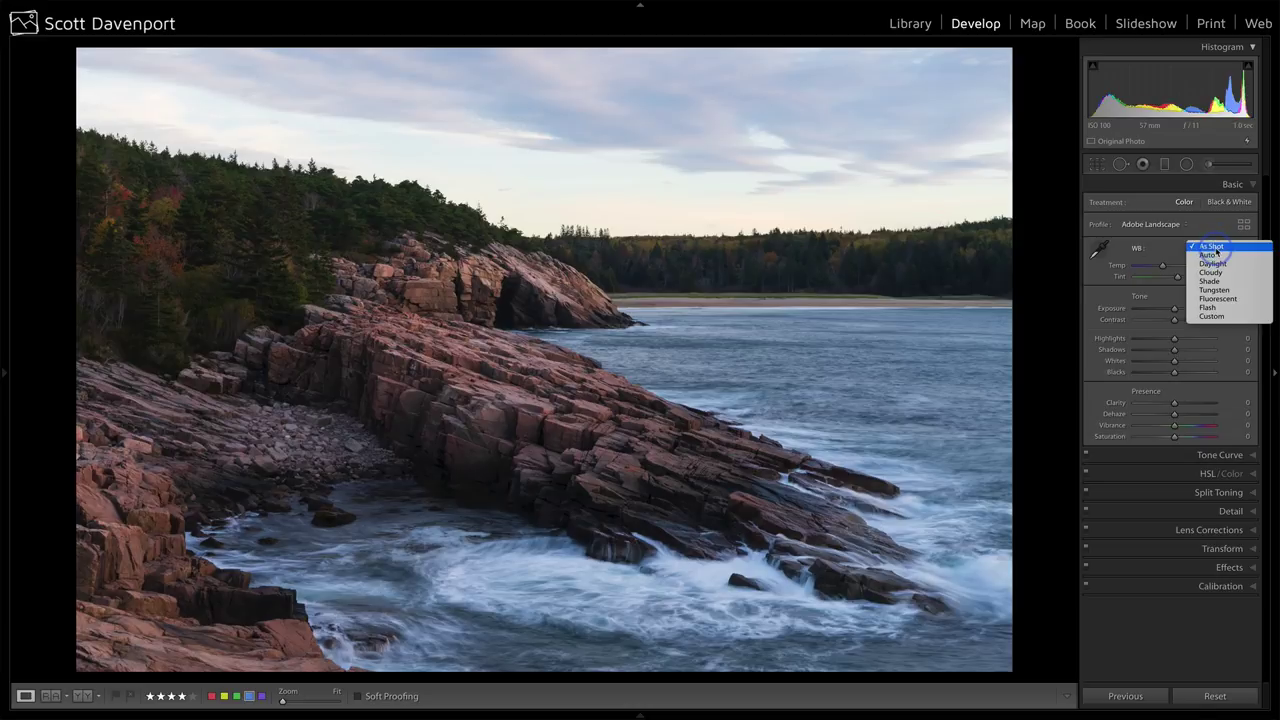
pyautogui.click(1207, 322)
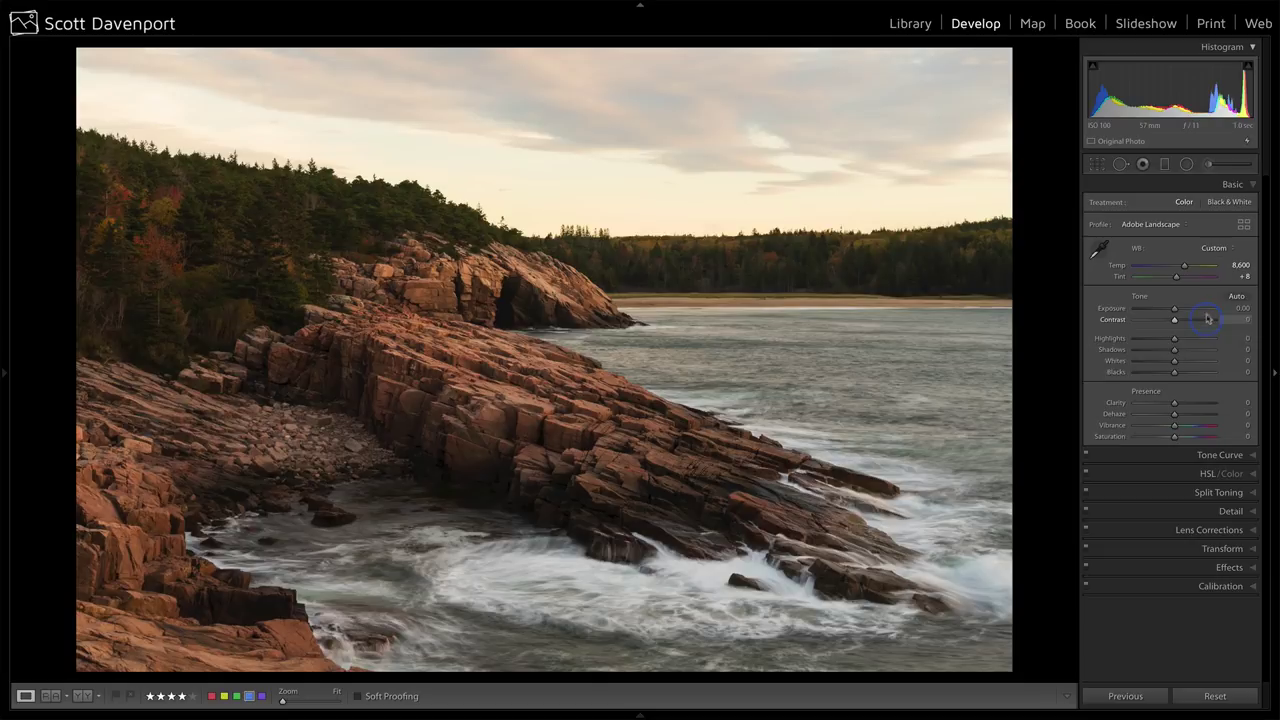
pyautogui.click(1099, 249)
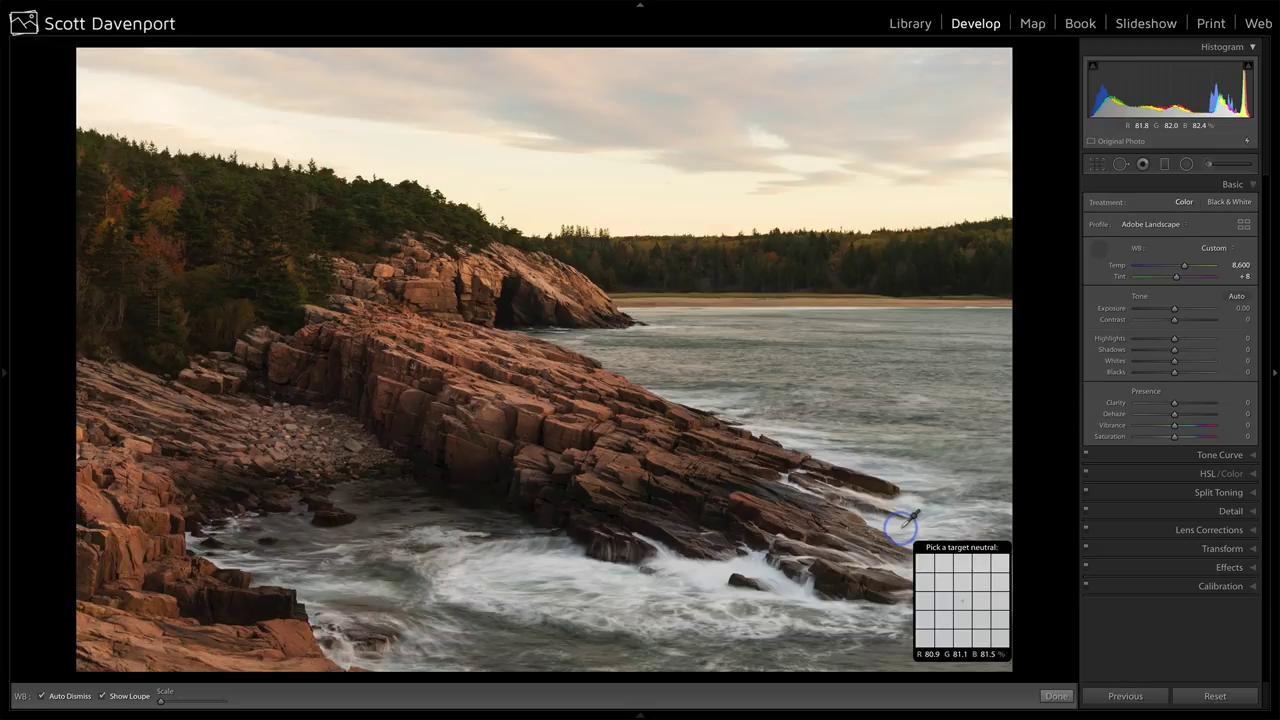
pyautogui.click(901, 527)
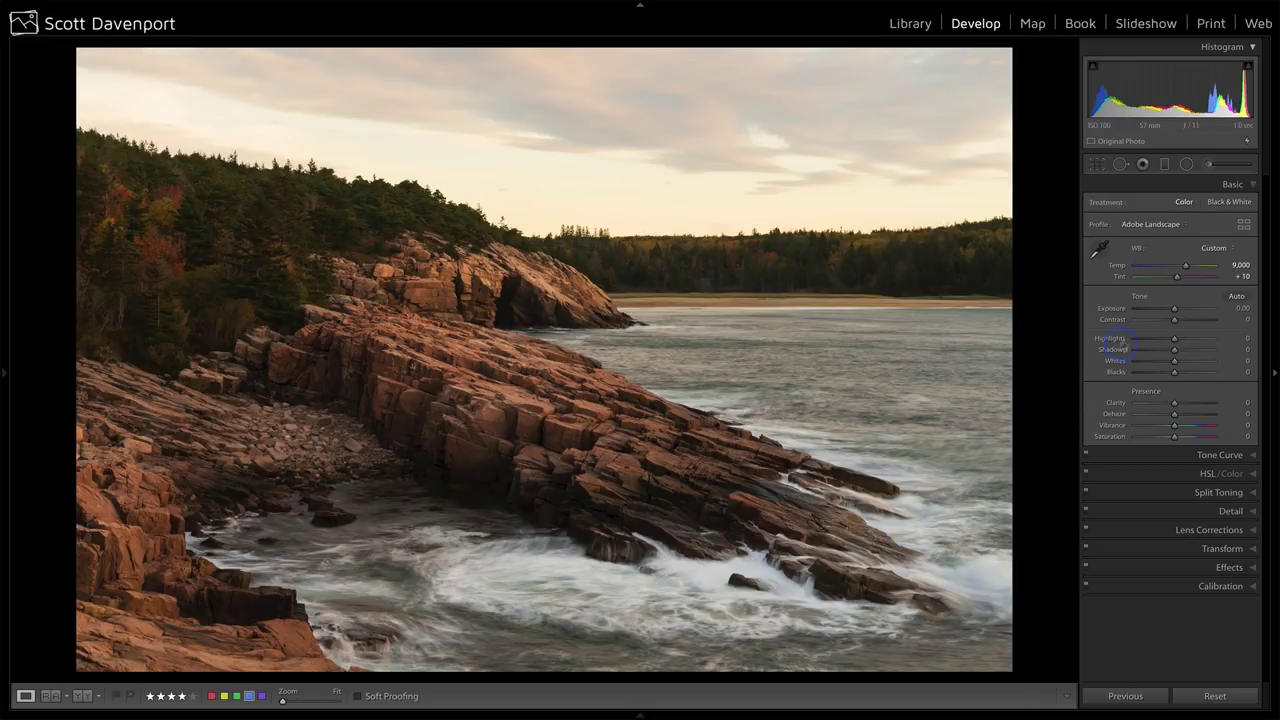
# Step: Cool the color temperature to about 6,941 and set the white balance to Auto
pyautogui.click(1186, 266)
pyautogui.moveTo(1184, 266); pyautogui.dragTo(1173, 268)
pyautogui.click(1214, 247)
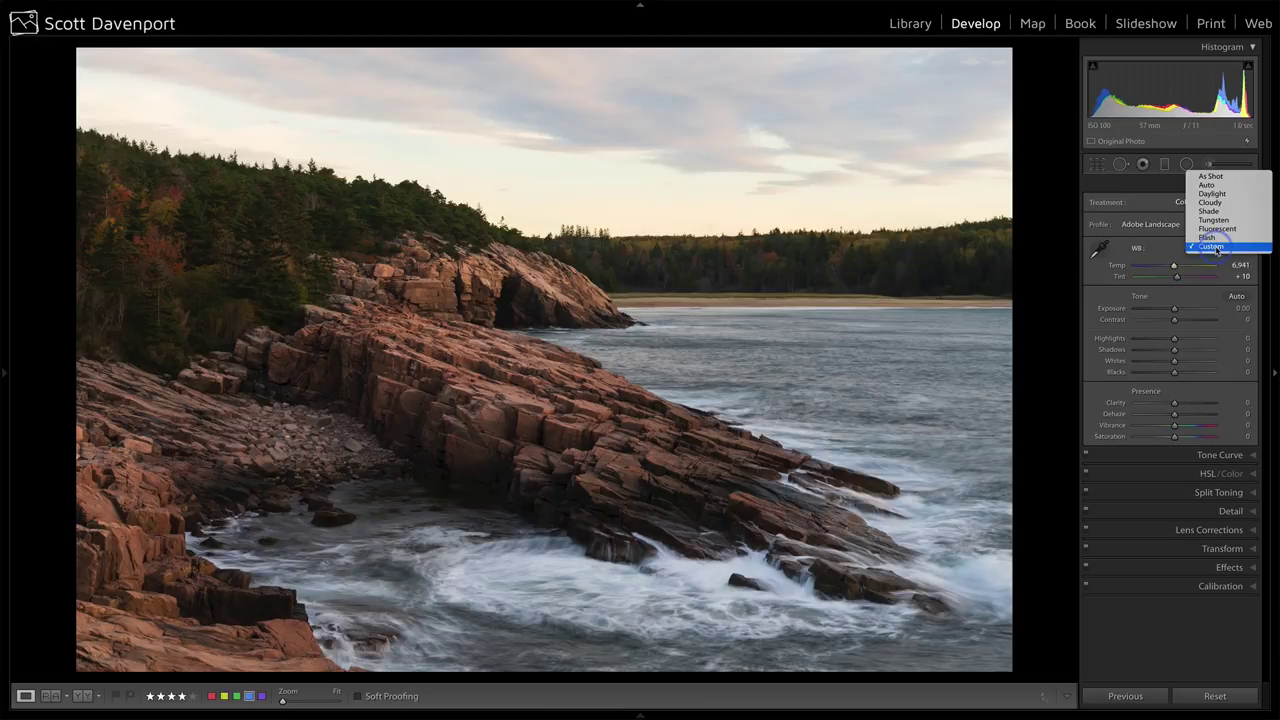
pyautogui.click(1219, 186)
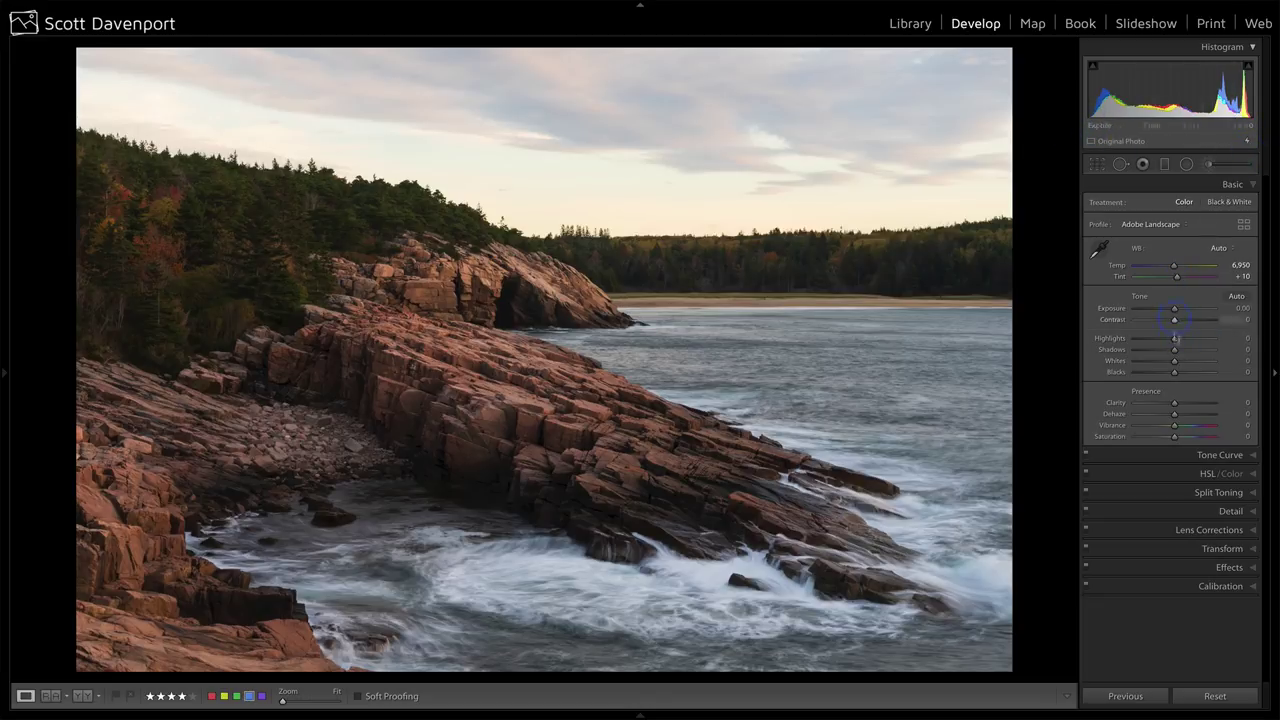
# Step: Adjust the photo's tone with Contrast at +26, Highlights at -59 and Shadows at +20
pyautogui.moveTo(1175, 322); pyautogui.dragTo(1185, 322)
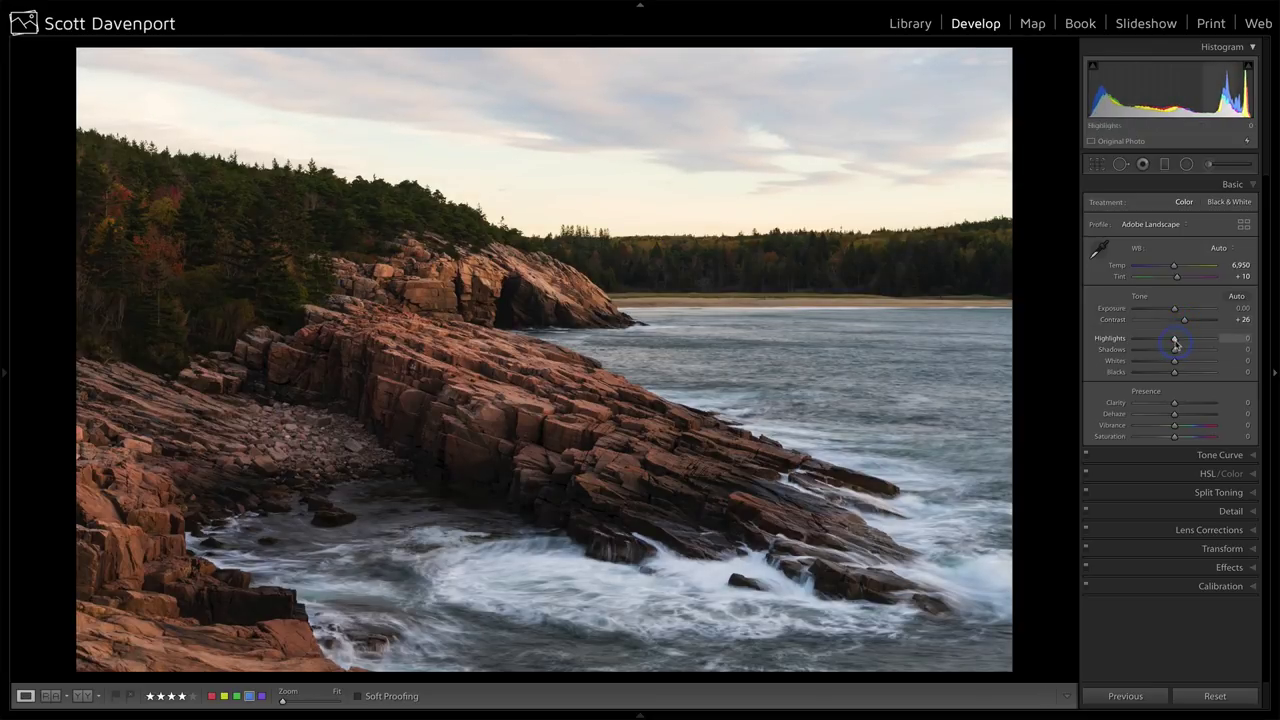
pyautogui.moveTo(1176, 342); pyautogui.dragTo(1152, 342)
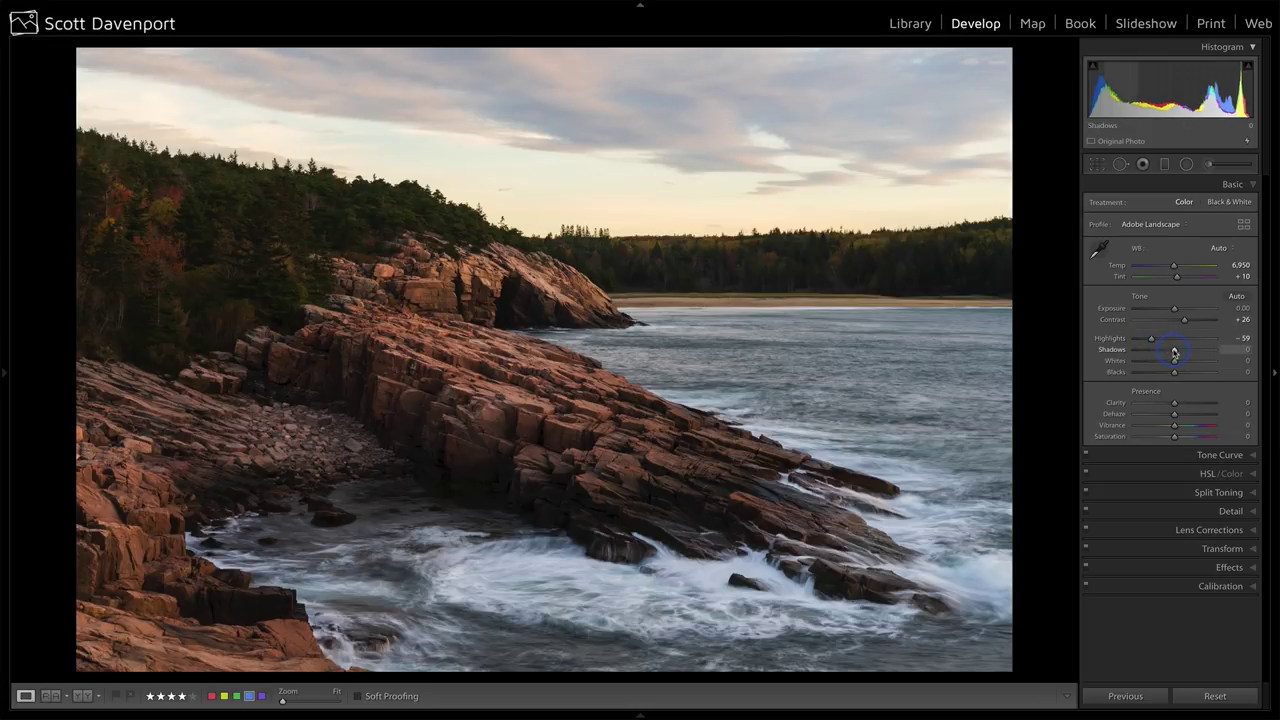
pyautogui.moveTo(1174, 352); pyautogui.dragTo(1182, 352)
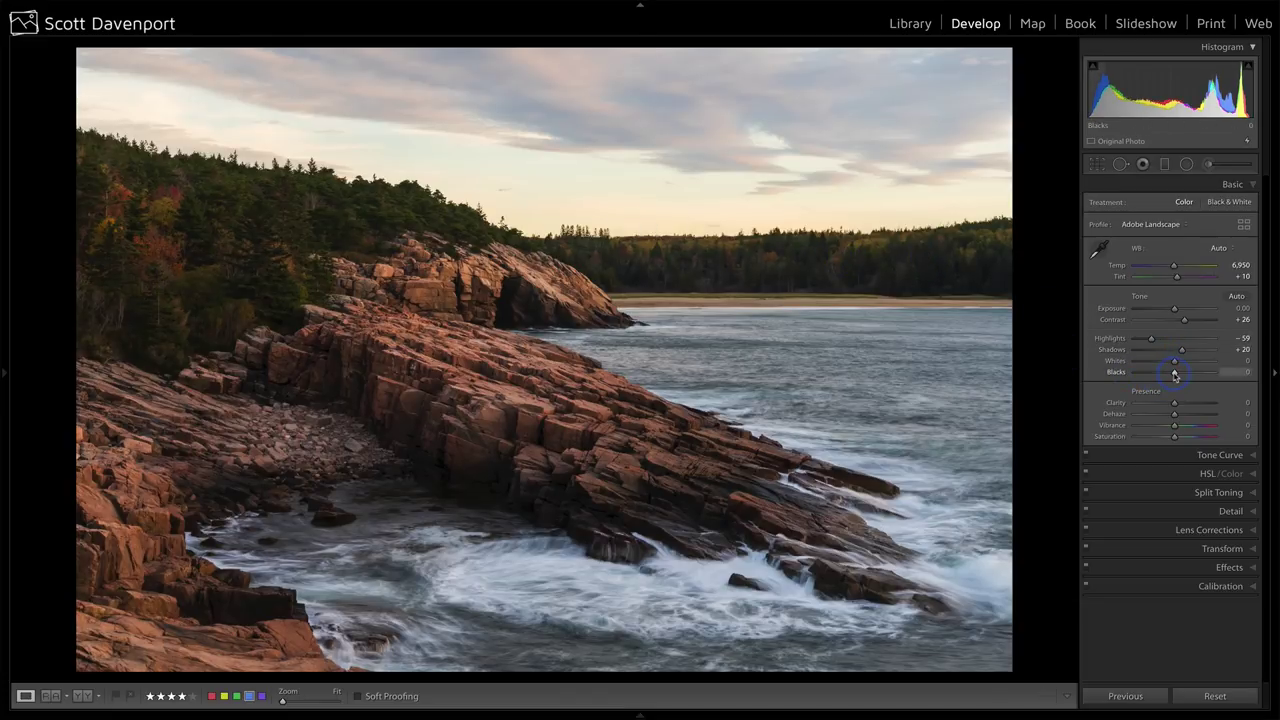
# Step: Set Blacks to +1 and Whites to +25, and raise Shadows to +35
pyautogui.keyDown('alt'); pyautogui.click(1175, 373); pyautogui.keyUp('alt')
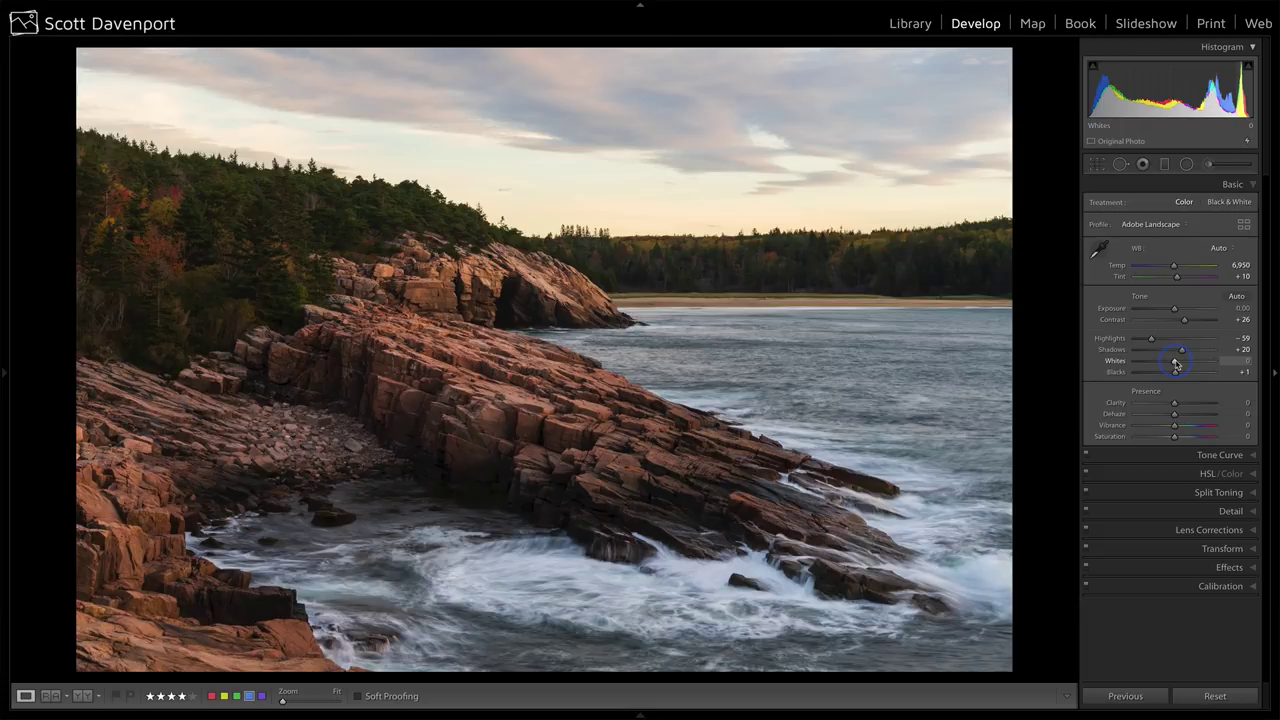
pyautogui.moveTo(1175, 362)
pyautogui.mouseDown()
pyautogui.moveTo(1203, 366)
pyautogui.moveTo(1187, 366)
pyautogui.mouseUp()
pyautogui.hotkey('ctrl', 'z')
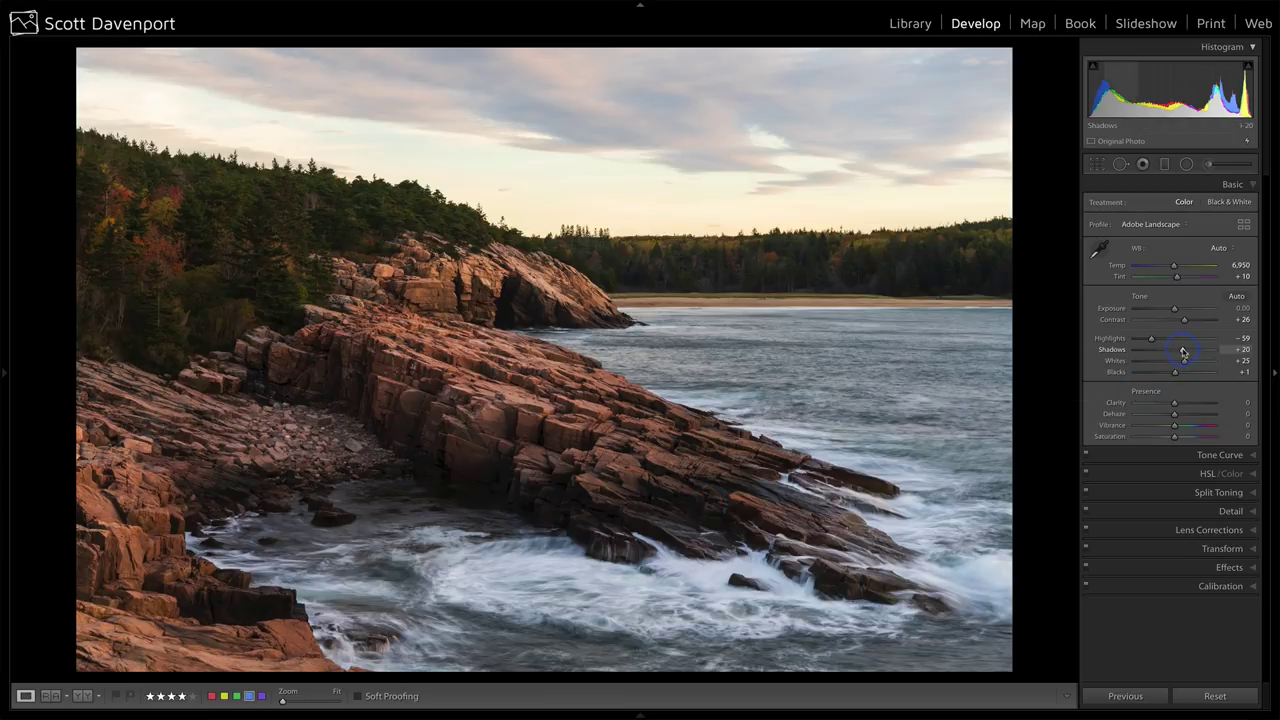
pyautogui.moveTo(1183, 352); pyautogui.dragTo(1189, 353)
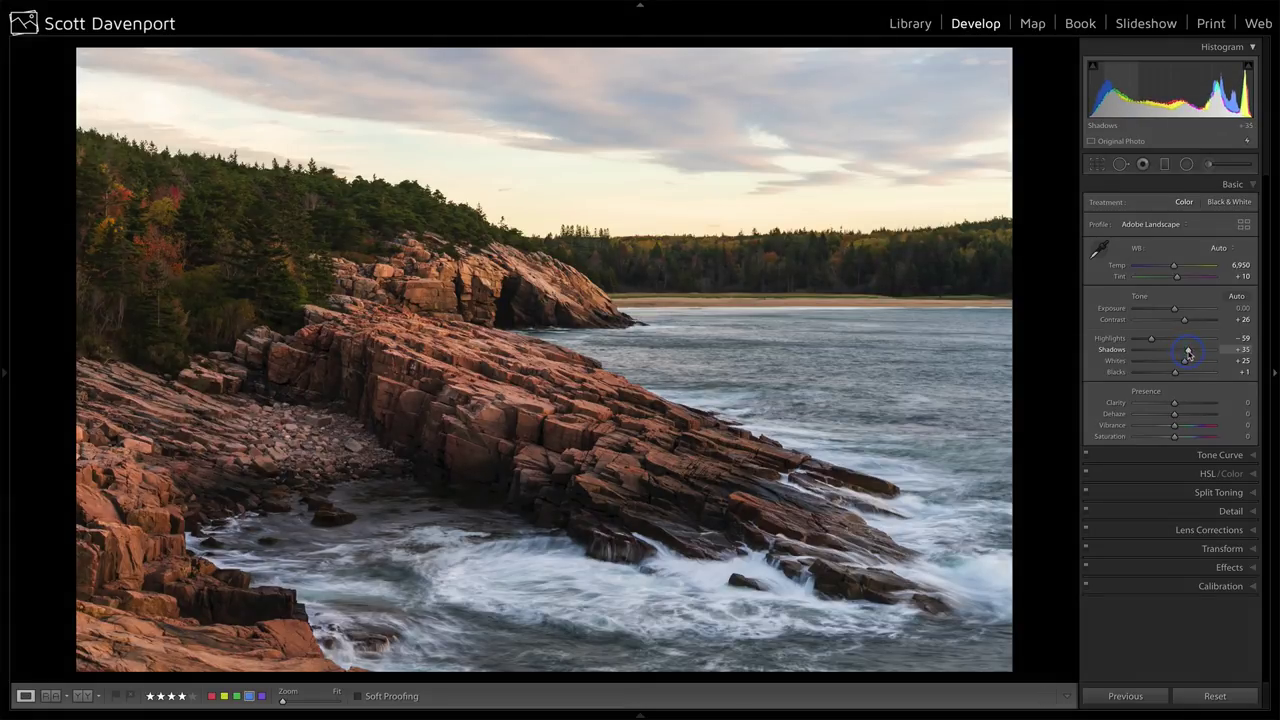
pyautogui.moveTo(1188, 353); pyautogui.dragTo(1188, 354)
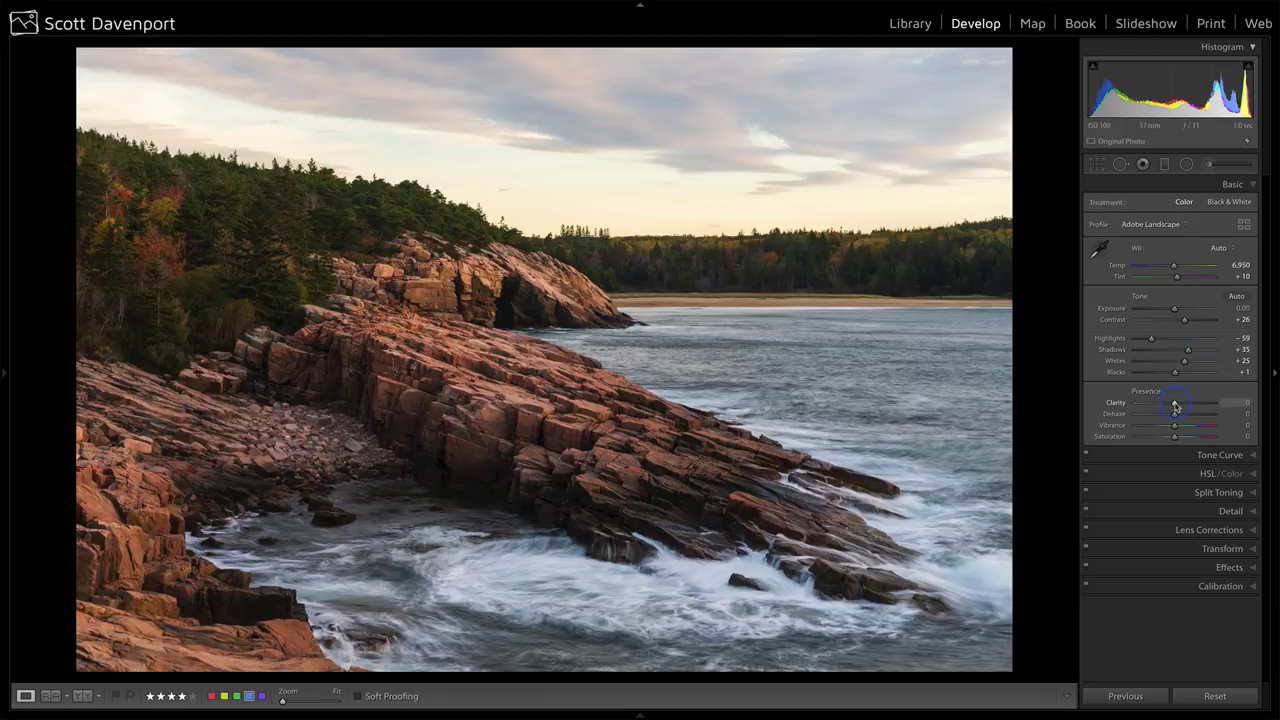
# Step: Set Clarity to +11 and Vibrance to +21, and compare the edit with the before version
pyautogui.moveTo(1175, 405); pyautogui.dragTo(1180, 406)
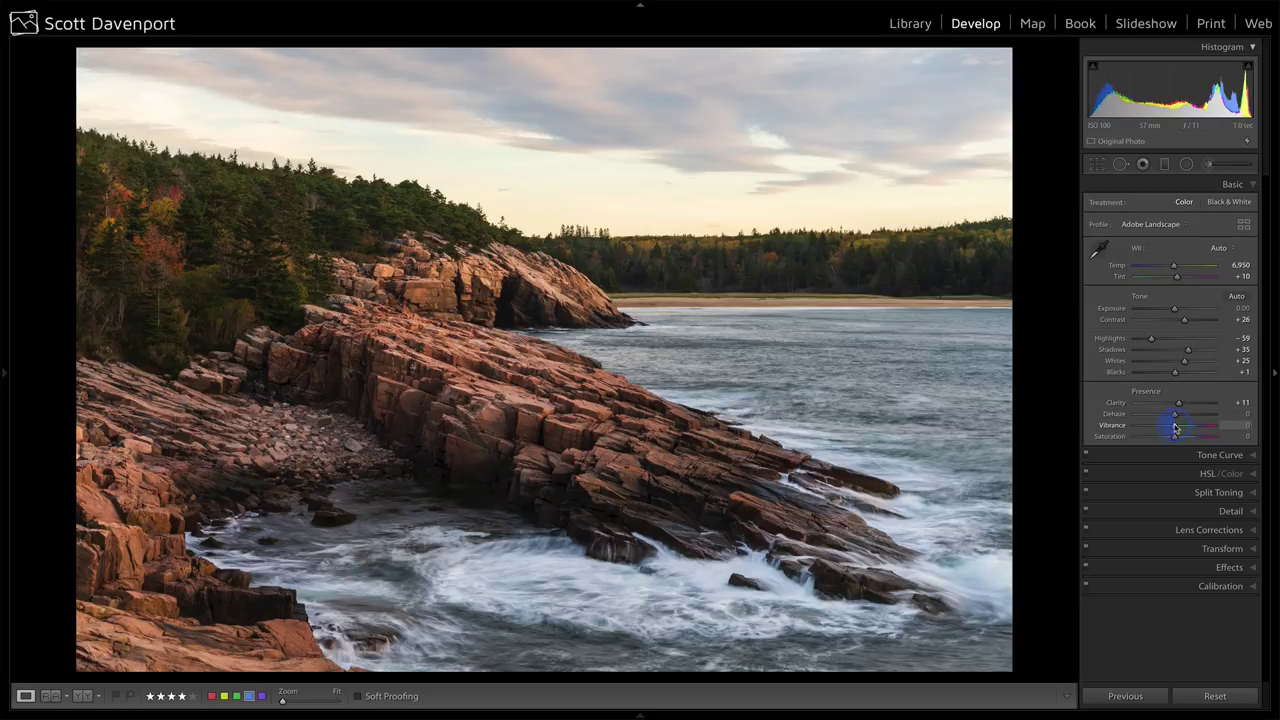
pyautogui.moveTo(1176, 428); pyautogui.dragTo(1183, 428)
pyautogui.press('\\')
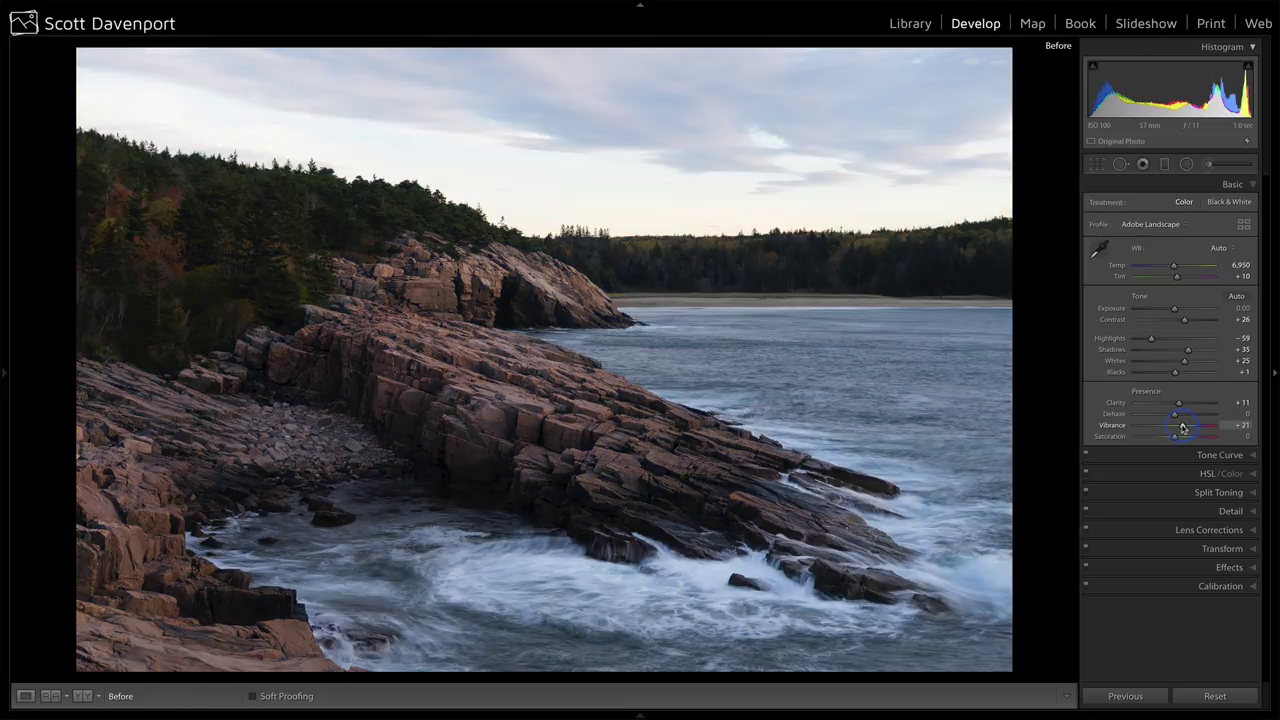
pyautogui.press('\\')
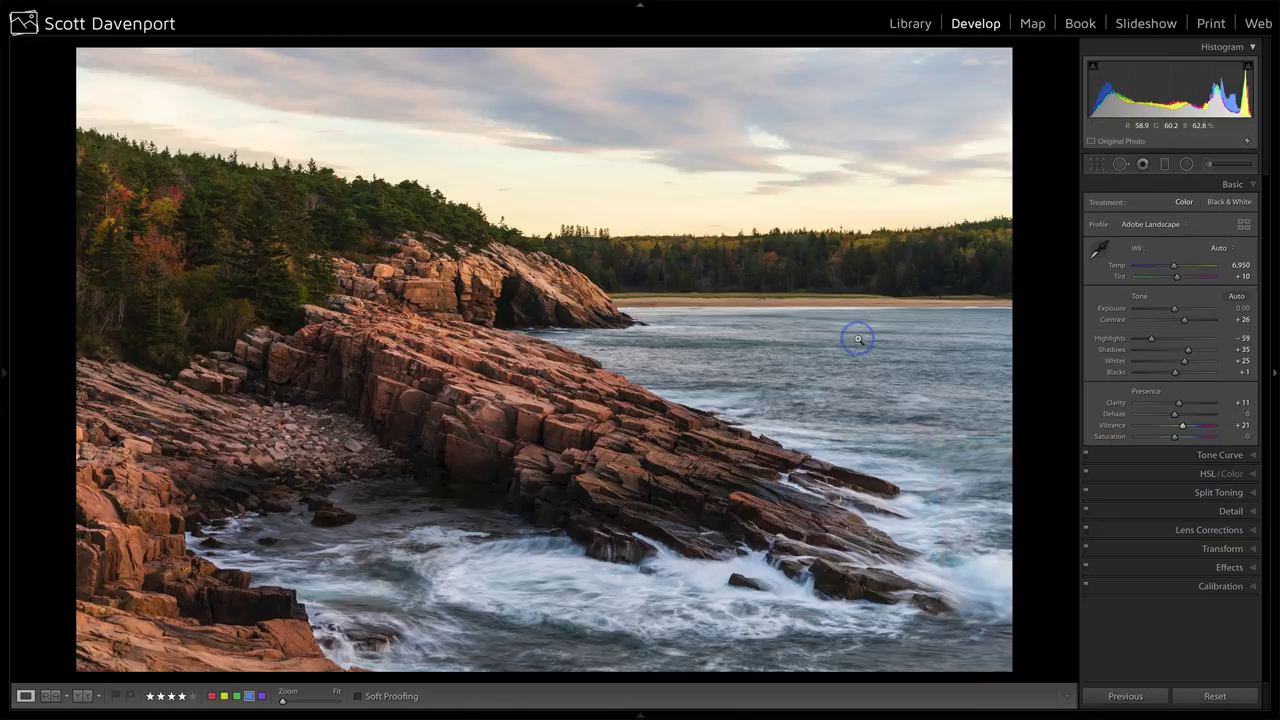
# Step: Open the HSL adjustments and activate the targeted adjustment tool for Saturation
pyautogui.click(1205, 473)
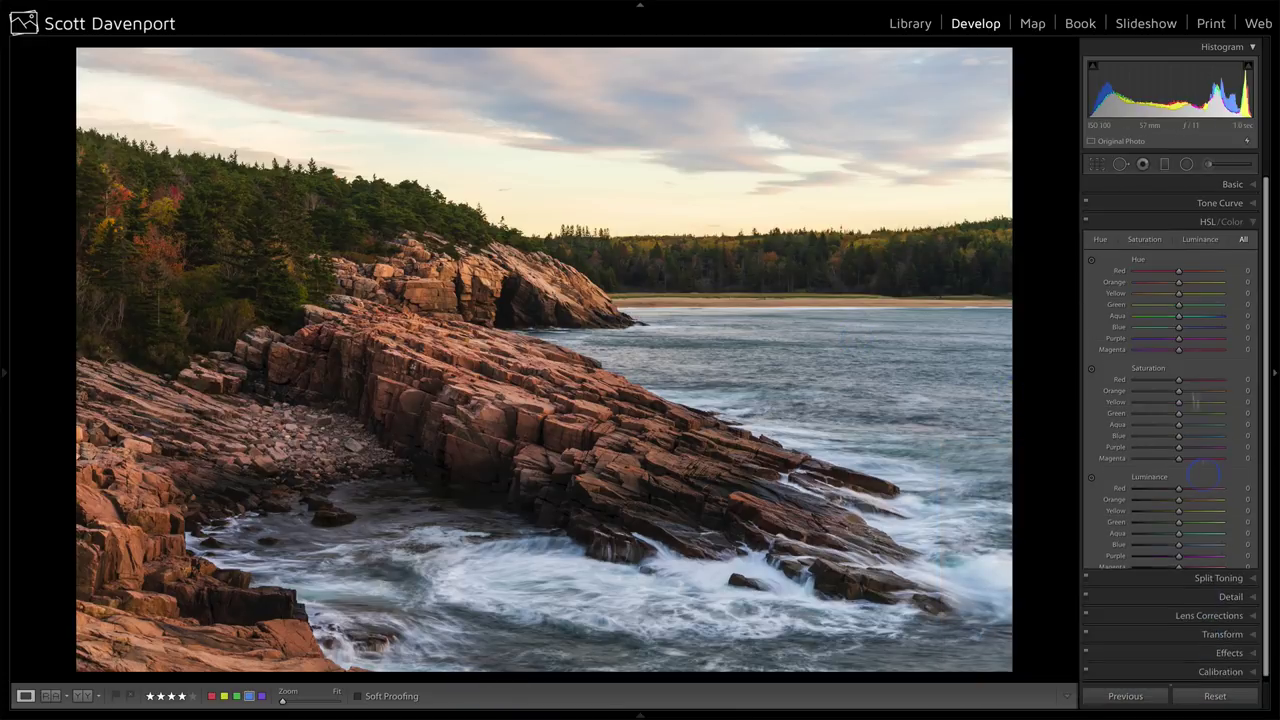
pyautogui.click(1092, 369)
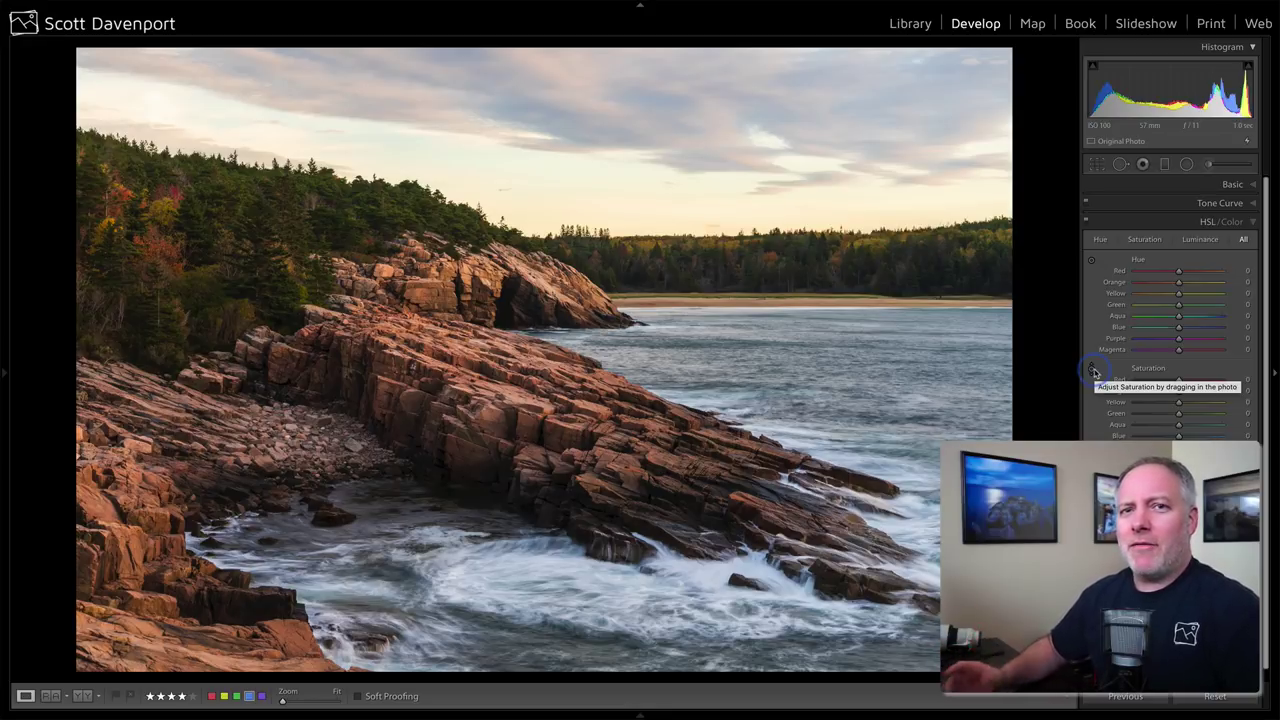
pyautogui.click(1094, 372)
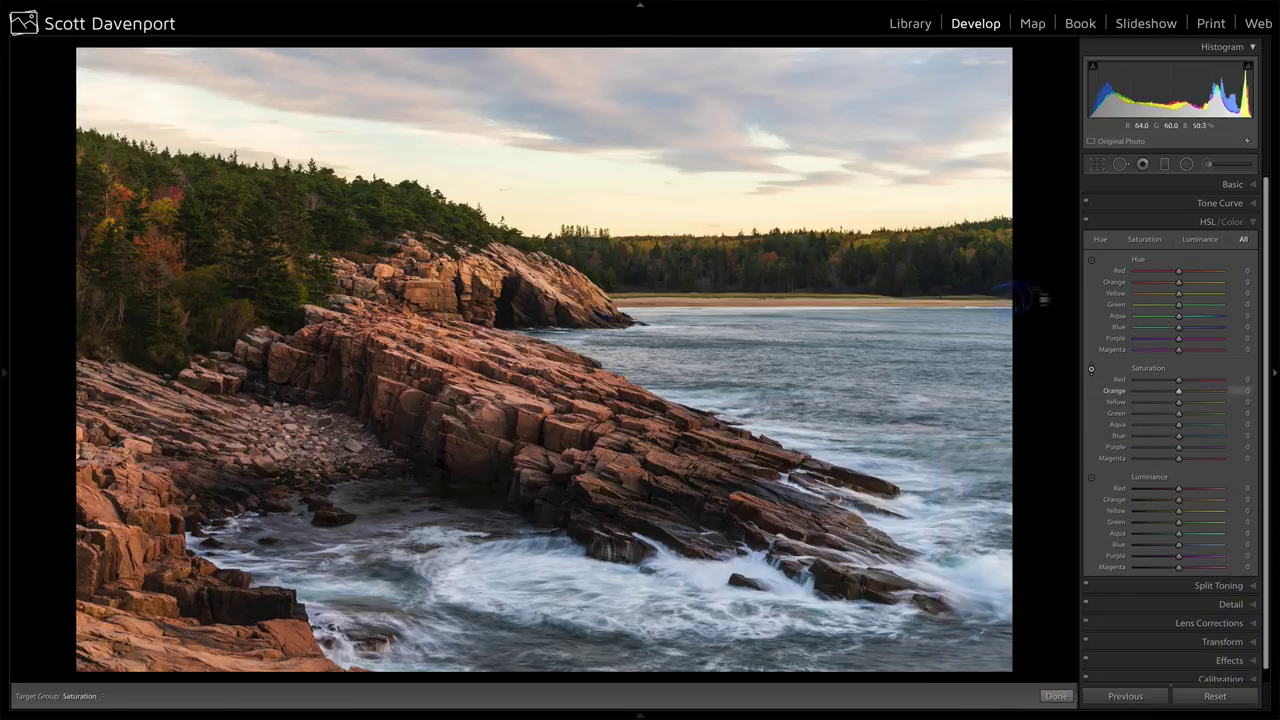
# Step: Try a Yellow hue shift of +47, reset it, and set the Yellow hue to +8
pyautogui.click(1200, 296)
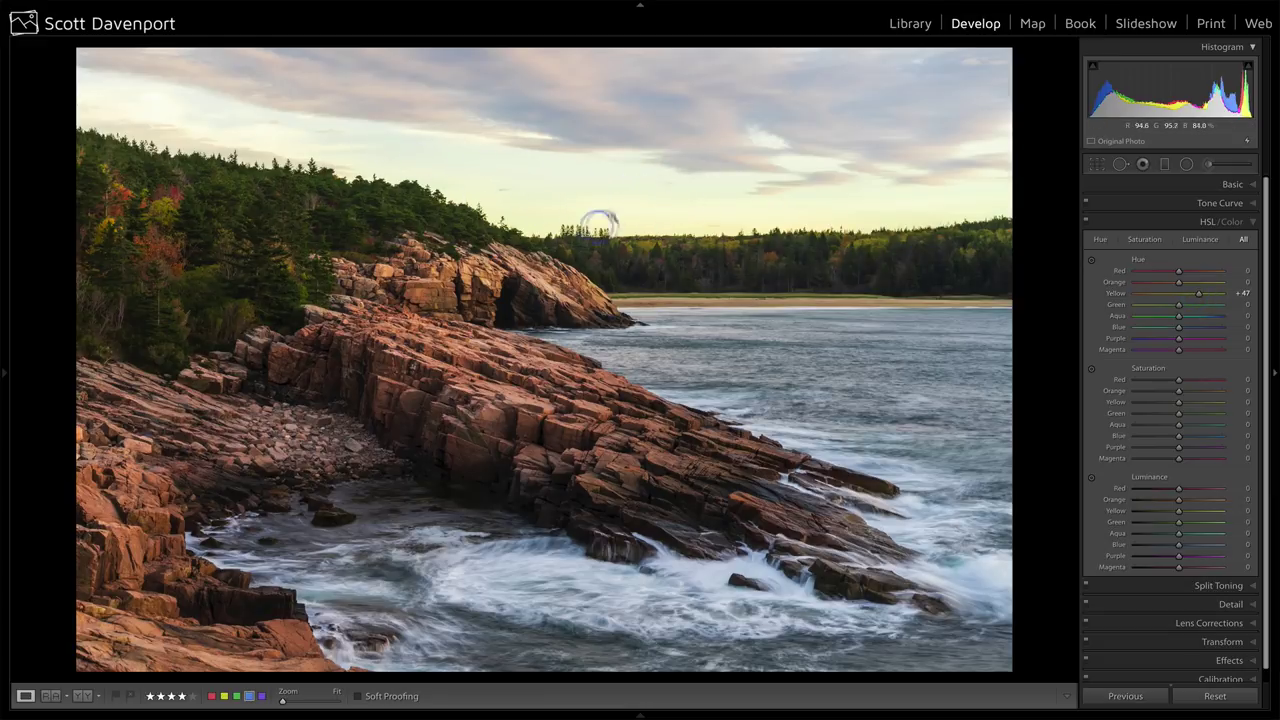
pyautogui.doubleClick(1117, 293)
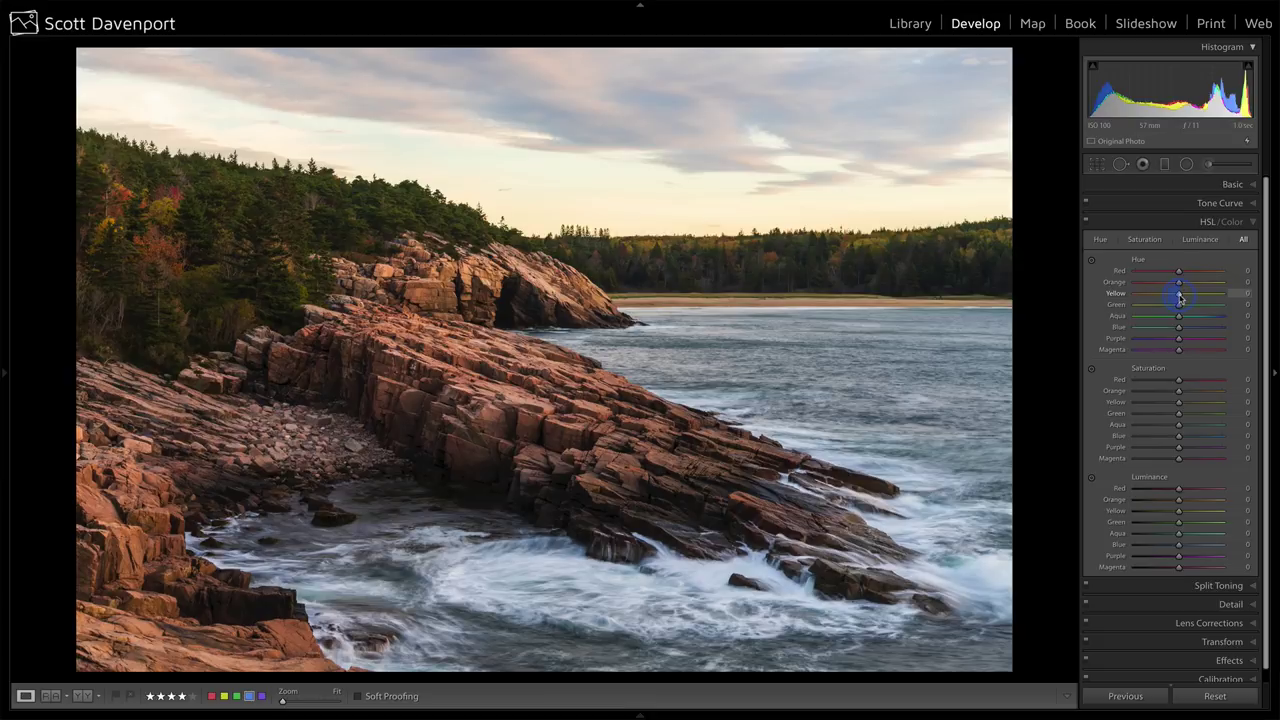
pyautogui.moveTo(1180, 297); pyautogui.dragTo(1184, 298)
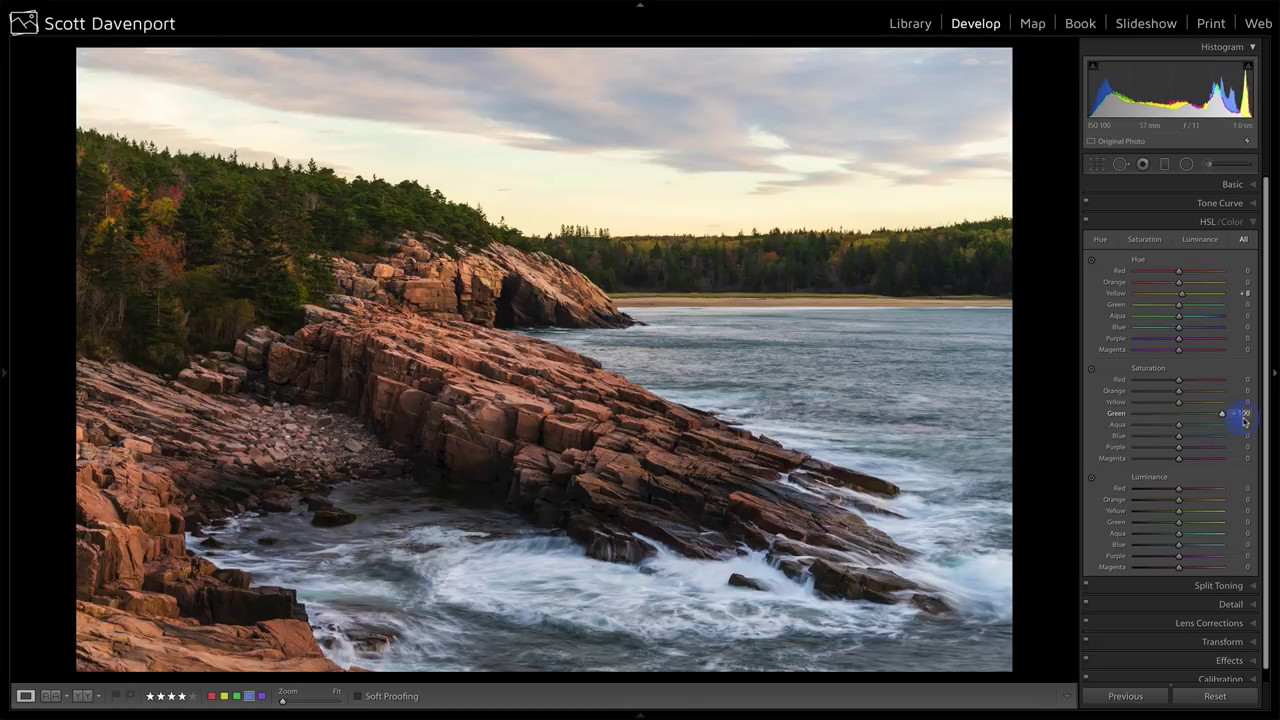
# Step: Set the Green and Blue saturation to +15 and the Blue luminance to -10
pyautogui.moveTo(1193, 420); pyautogui.dragTo(1184, 420)
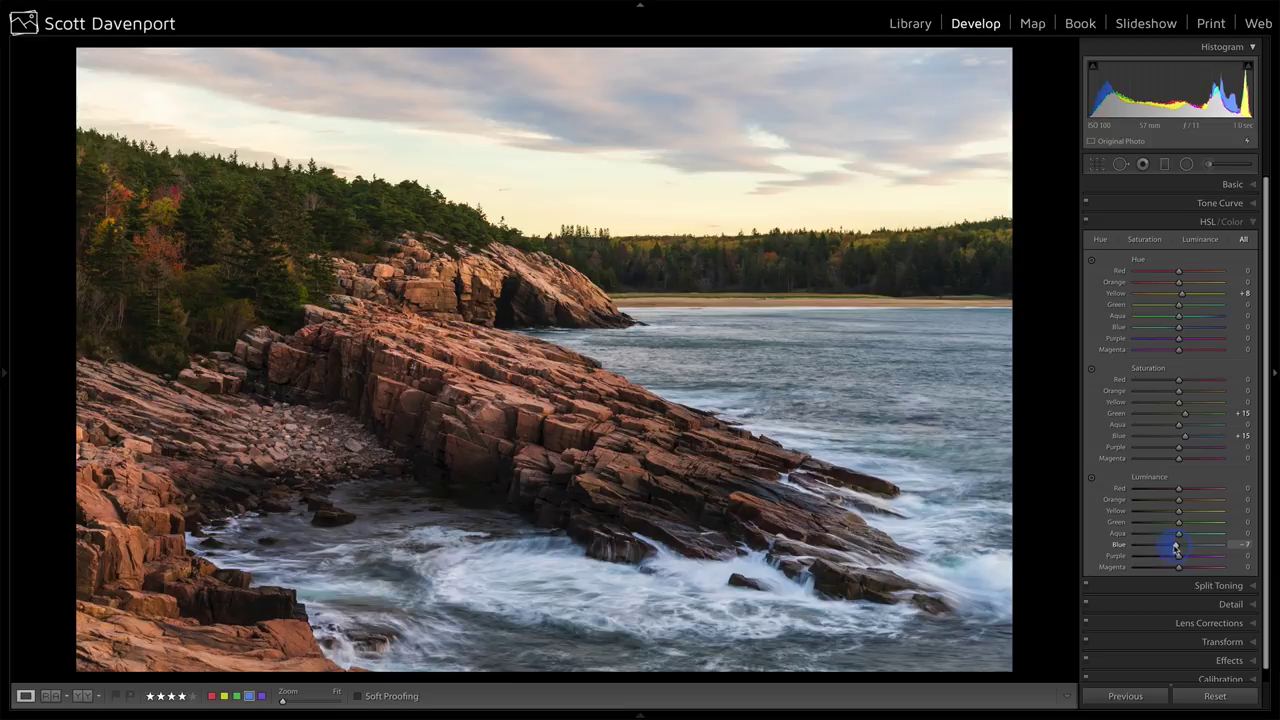
pyautogui.moveTo(1176, 548); pyautogui.dragTo(1173, 548)
# Step: Compare the photo with and without the HSL adjustments, leaving them enabled
pyautogui.click(1086, 223)
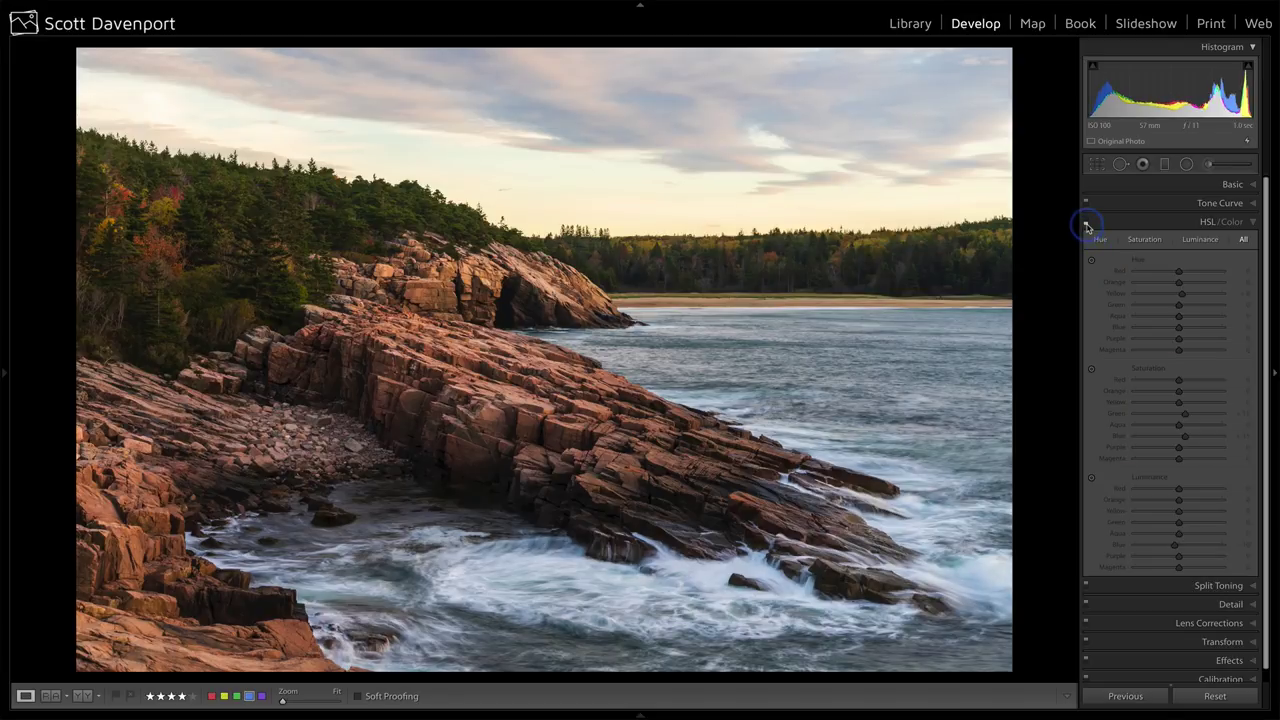
pyautogui.click(1086, 222)
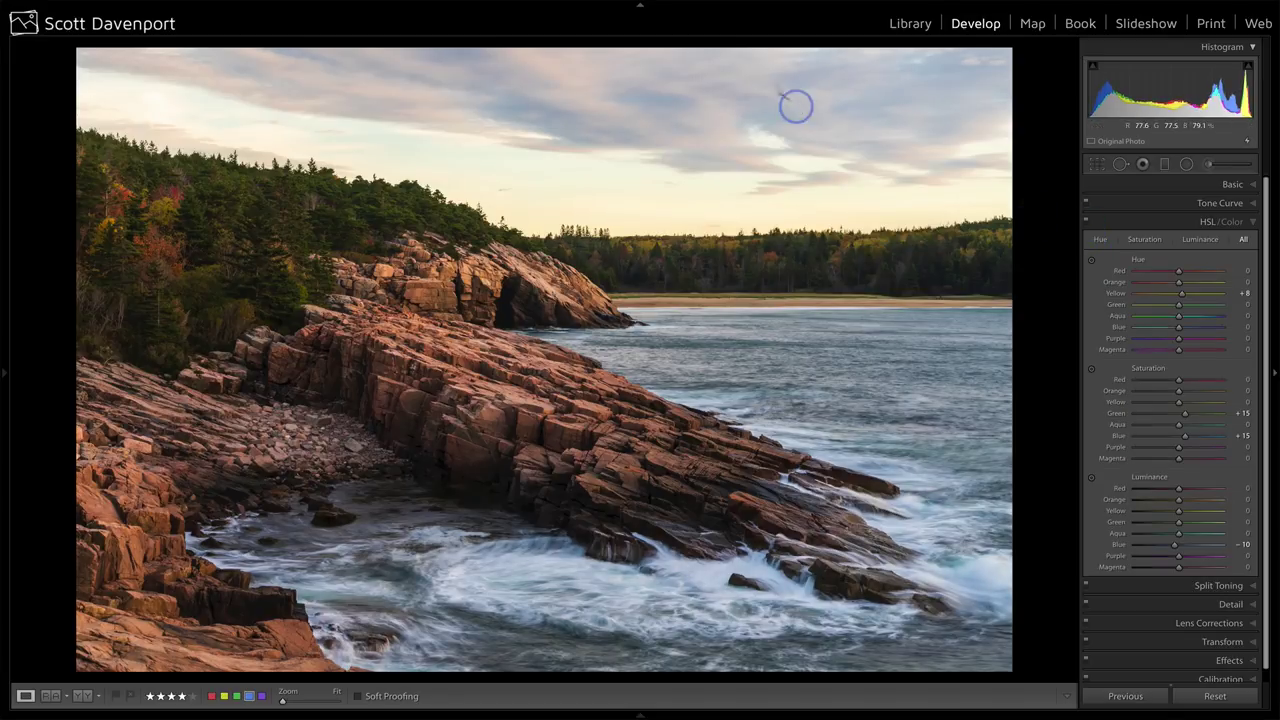
pyautogui.click(1086, 222)
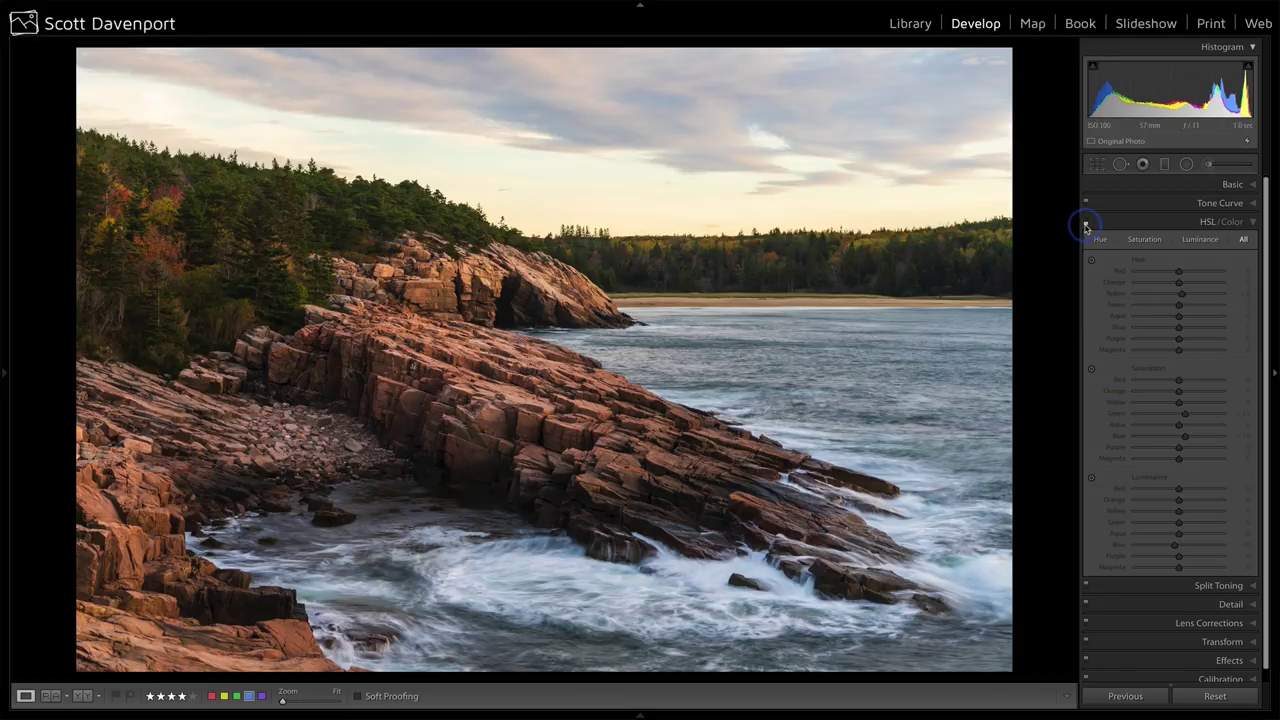
pyautogui.click(1086, 222)
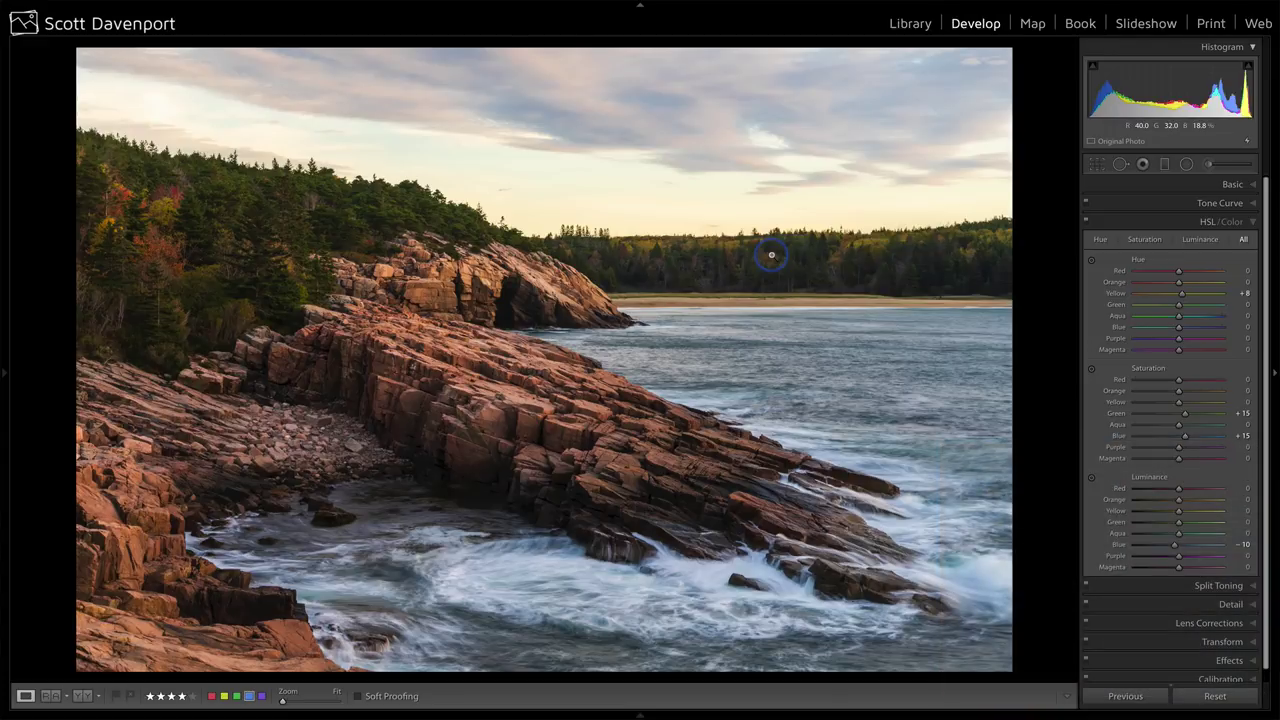
# Step: Add a graduated filter over the sky down to the distant treeline, with Exposure at -0.14 and Highlights at -14
pyautogui.click(1165, 165)
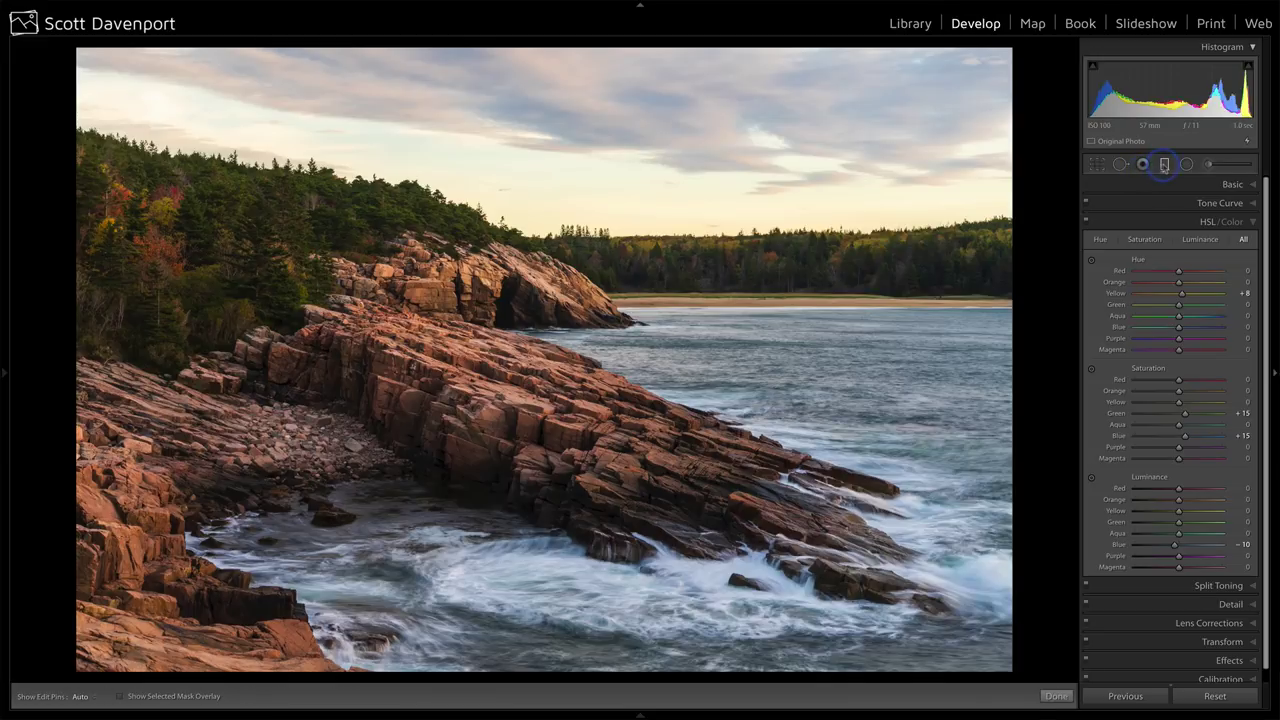
pyautogui.moveTo(560, 198); pyautogui.dragTo(556, 265)
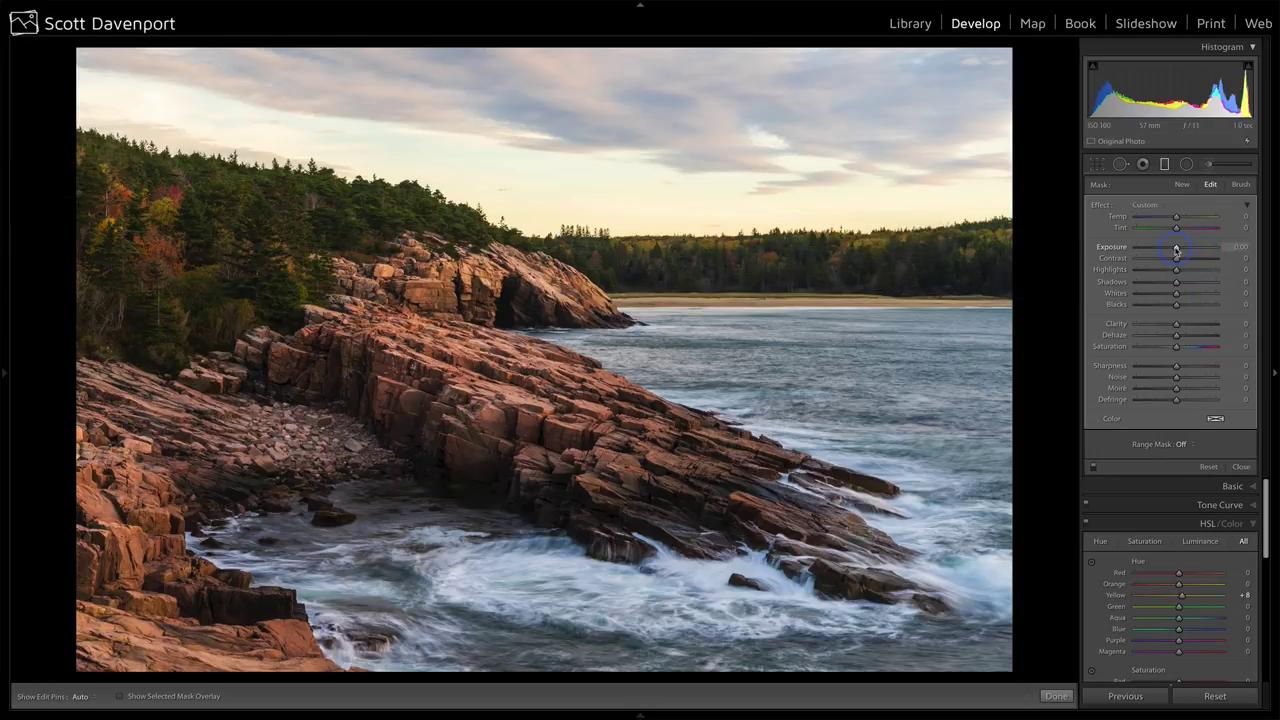
pyautogui.moveTo(1176, 250); pyautogui.dragTo(1175, 252)
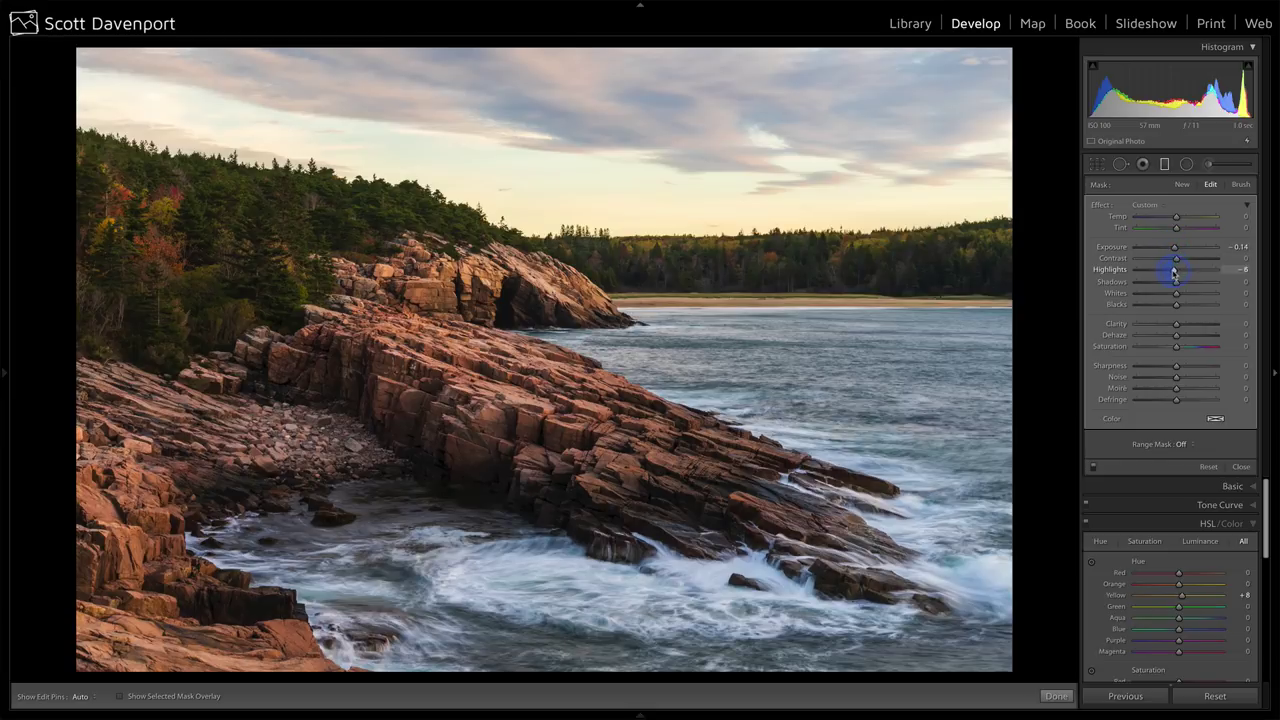
pyautogui.moveTo(1174, 272); pyautogui.dragTo(1170, 270)
# Step: Compare the photo with and without the graduated filter, leaving the filter enabled
pyautogui.click(1098, 468)
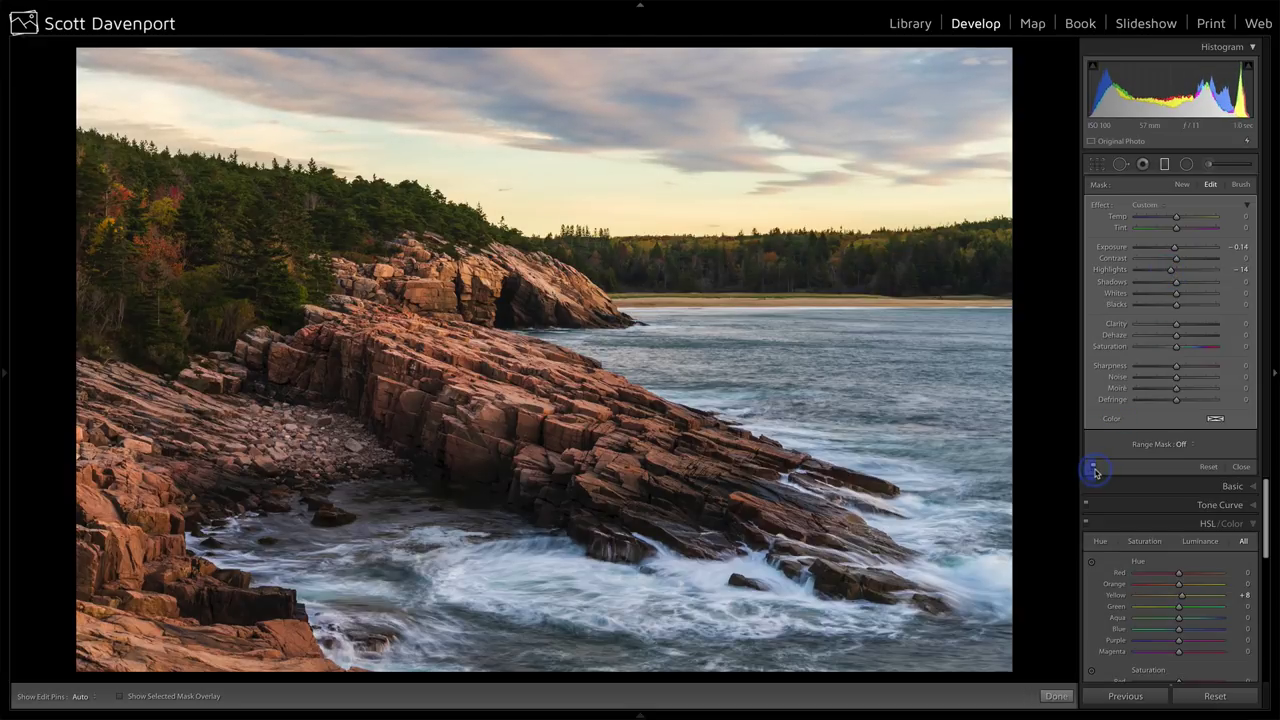
pyautogui.click(1095, 472)
pyautogui.click(1095, 472)
pyautogui.click(1095, 472)
pyautogui.click(1095, 472)
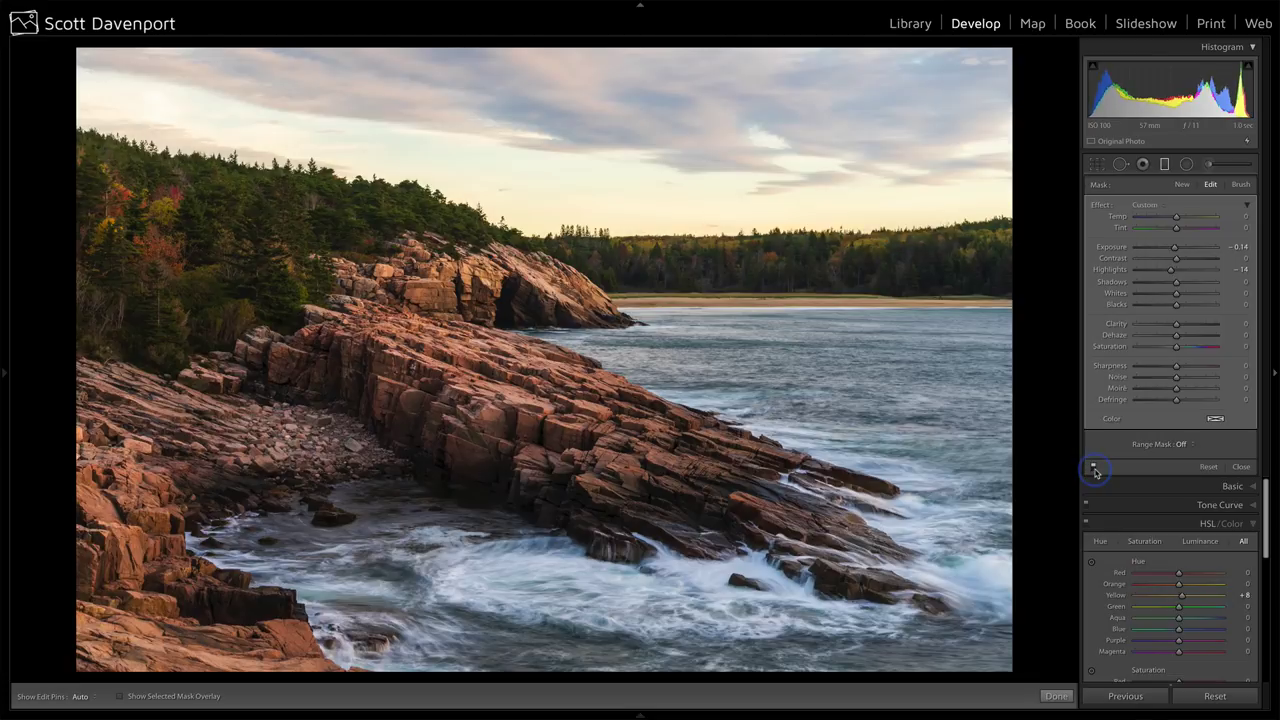
# Step: Soften the graduated filter by setting its Exposure to -0.11 and Highlights to -10
pyautogui.click(1176, 252)
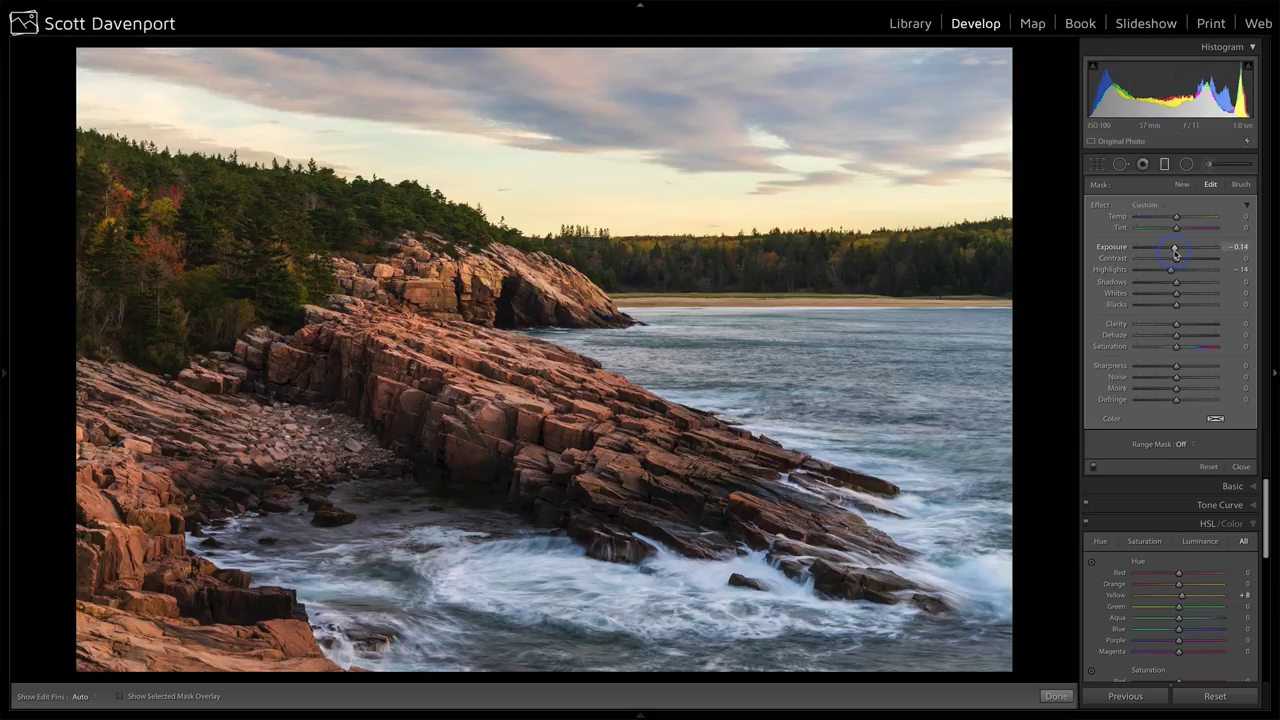
pyautogui.moveTo(1176, 252); pyautogui.dragTo(1174, 274)
pyautogui.click(1173, 272)
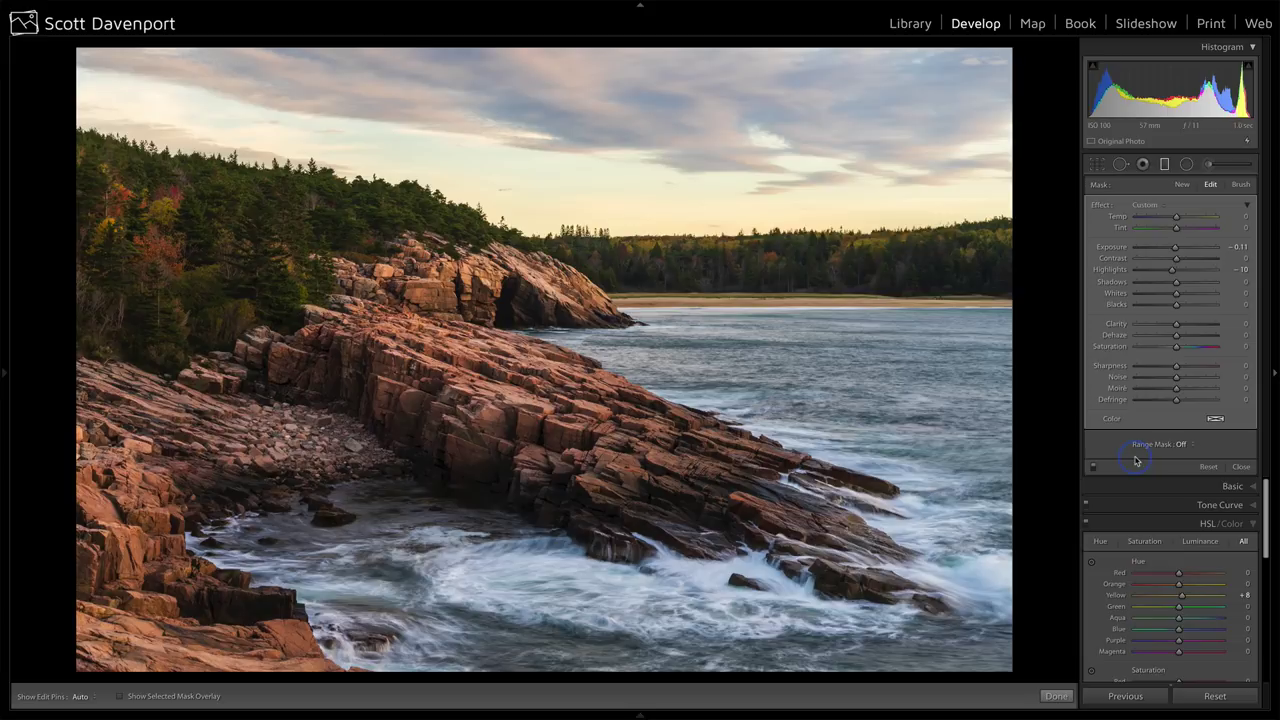
# Step: Show the mask overlay and restrict the graduated filter to the bright sky with a Luminance range mask of 58/100
pyautogui.press('o')
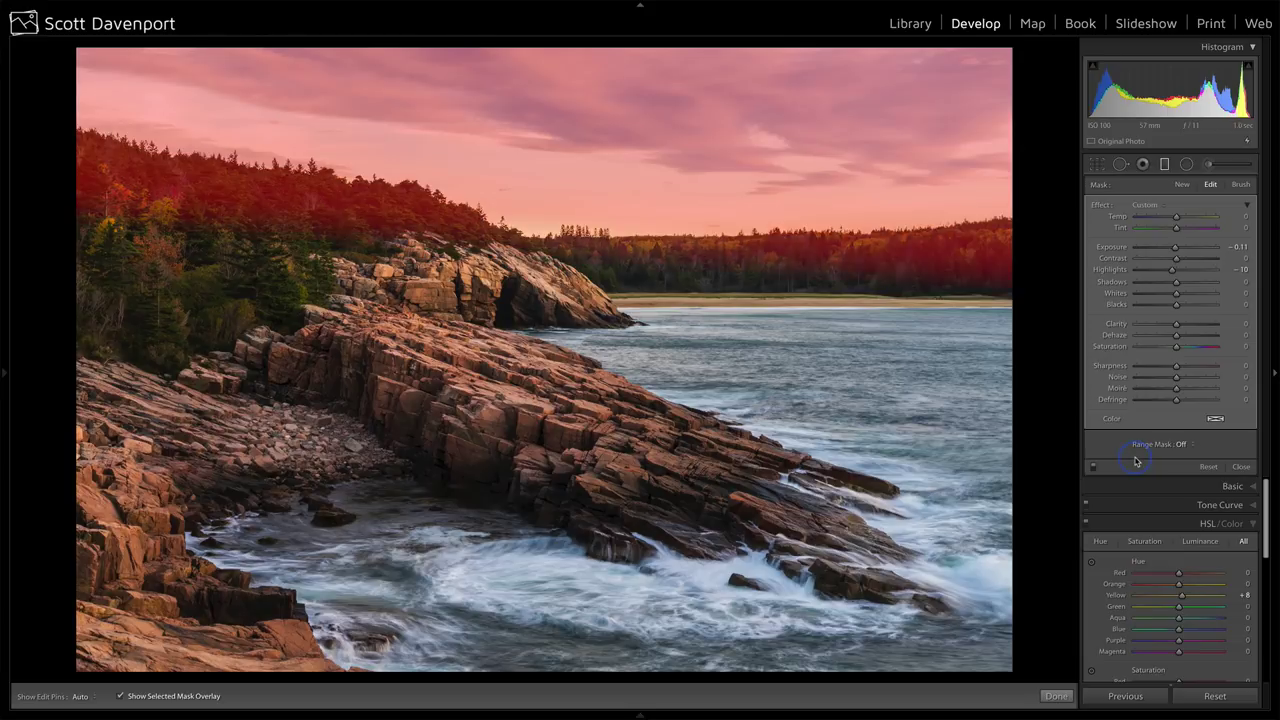
pyautogui.click(1181, 444)
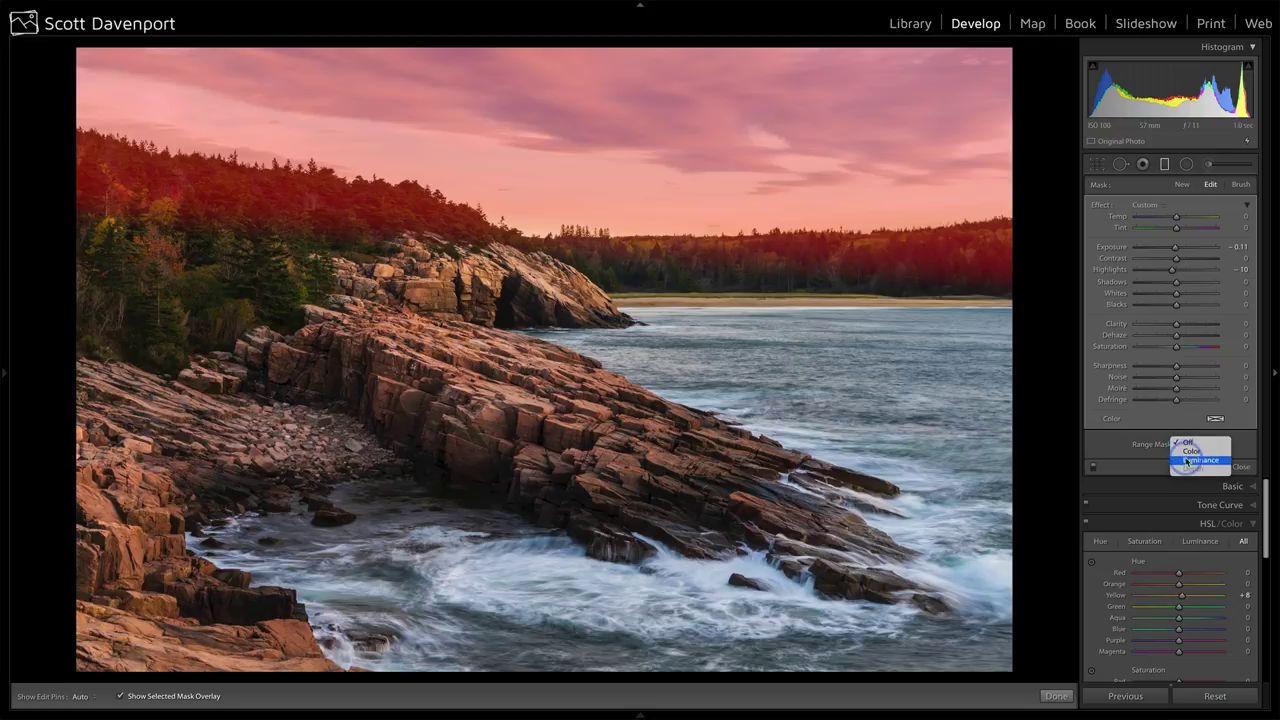
pyautogui.click(1186, 461)
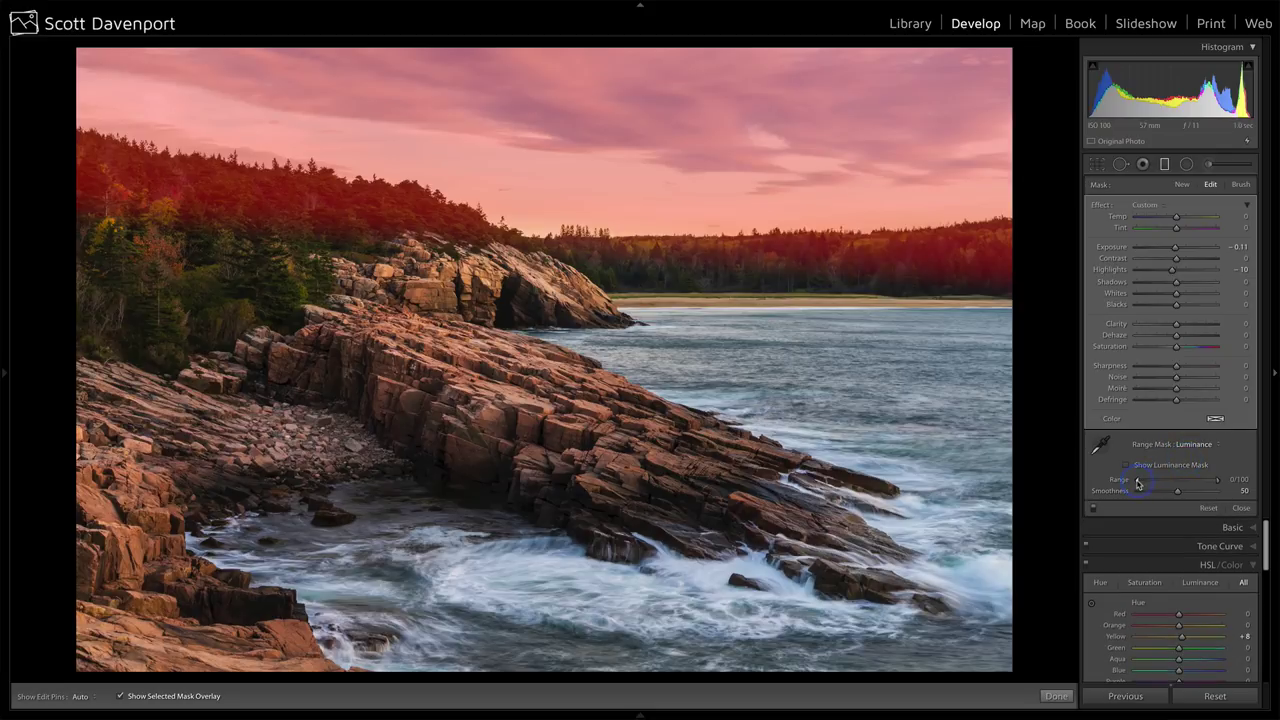
pyautogui.moveTo(1138, 484); pyautogui.dragTo(1182, 487)
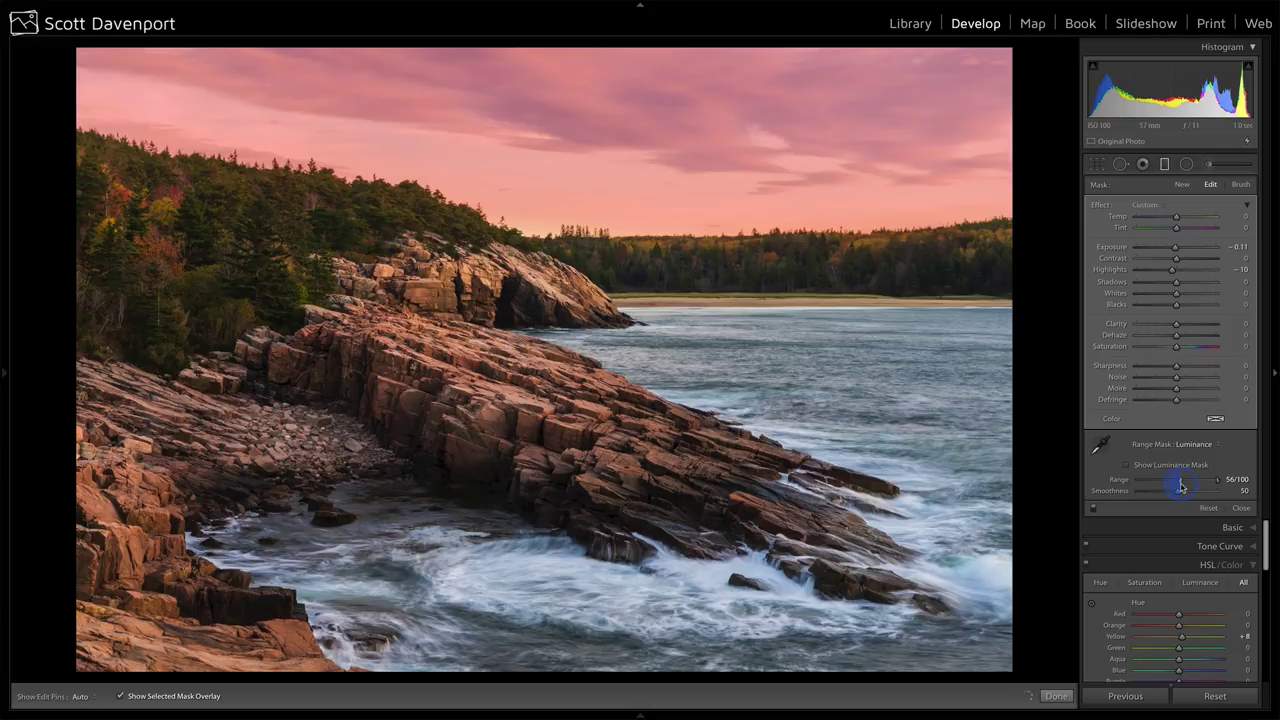
pyautogui.moveTo(1186, 487); pyautogui.dragTo(1190, 486)
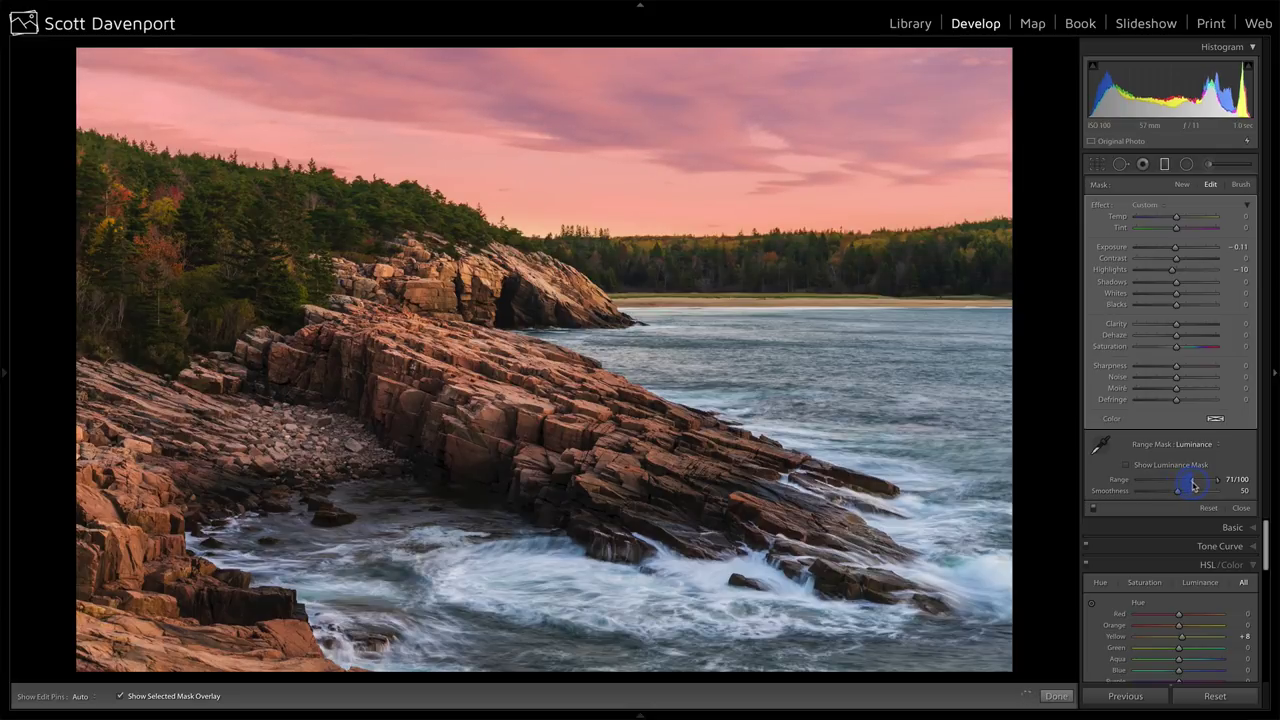
pyautogui.moveTo(1185, 486); pyautogui.dragTo(1182, 487)
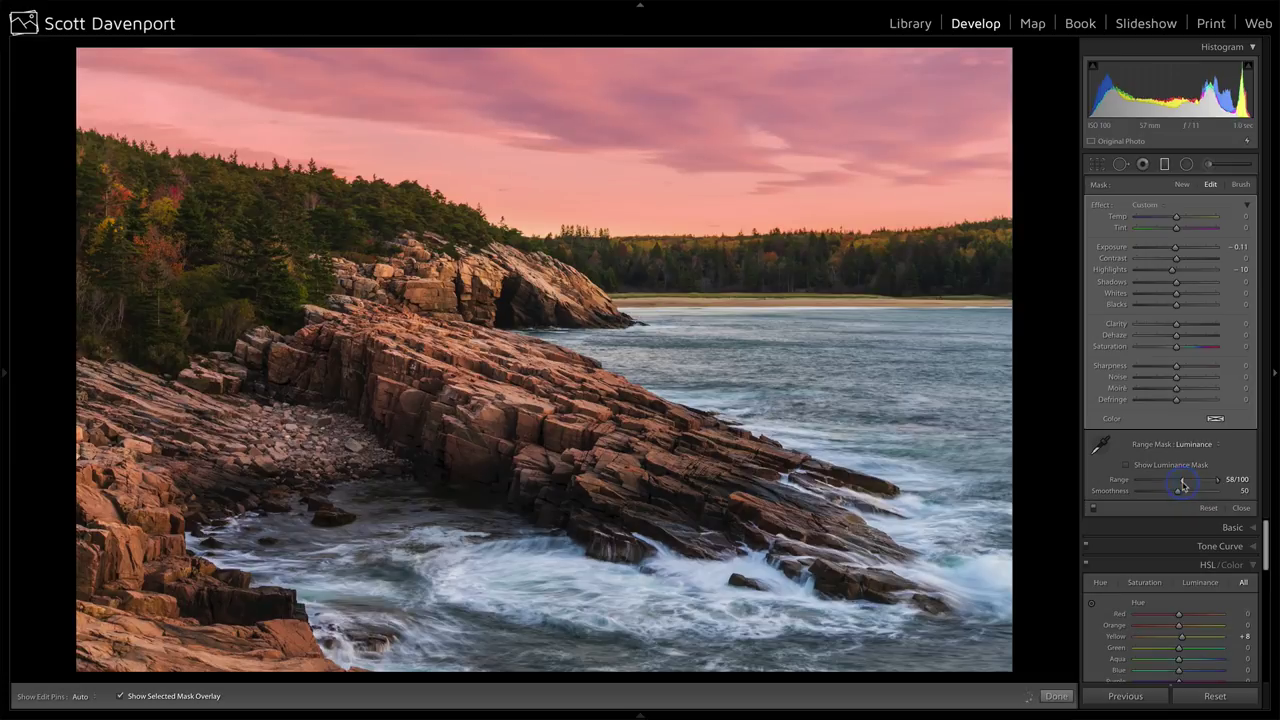
# Step: Set the luminance range mask's Smoothness to 27 and hide the mask overlay
pyautogui.moveTo(557, 232); pyautogui.dragTo(556, 241)
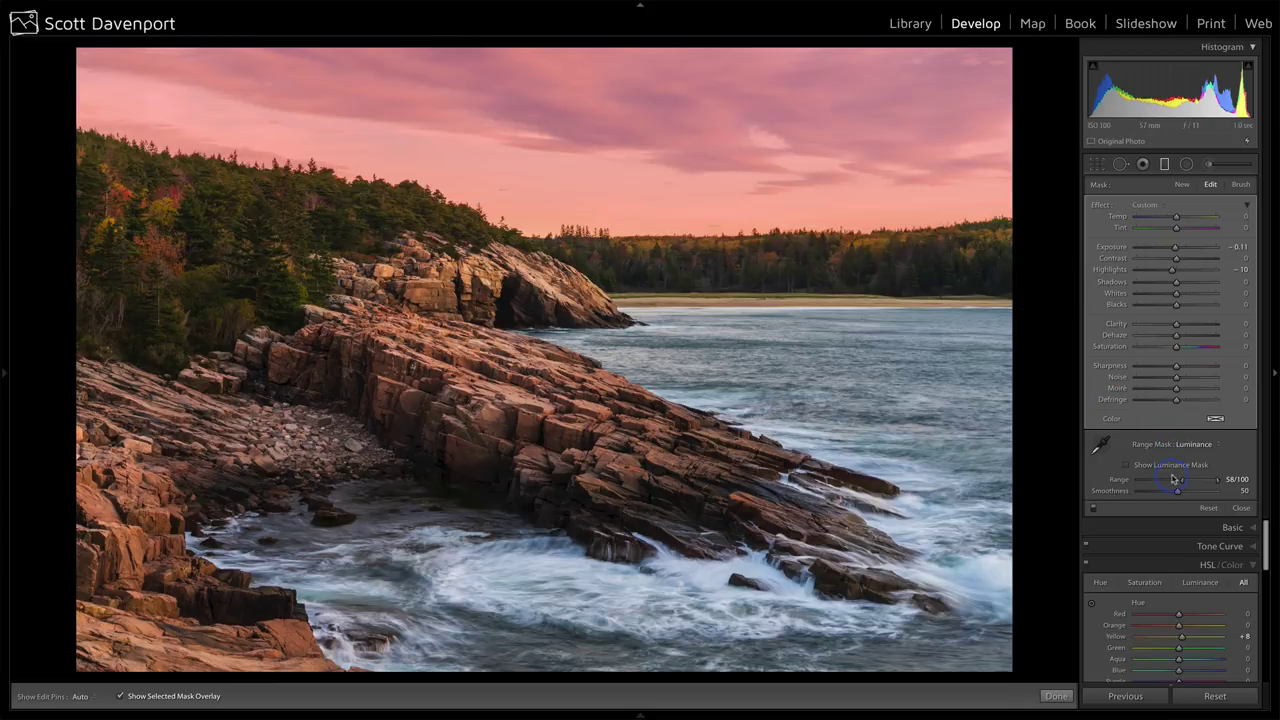
pyautogui.moveTo(1175, 493)
pyautogui.mouseDown()
pyautogui.moveTo(1163, 494)
pyautogui.moveTo(1201, 491)
pyautogui.moveTo(1162, 495)
pyautogui.mouseUp()
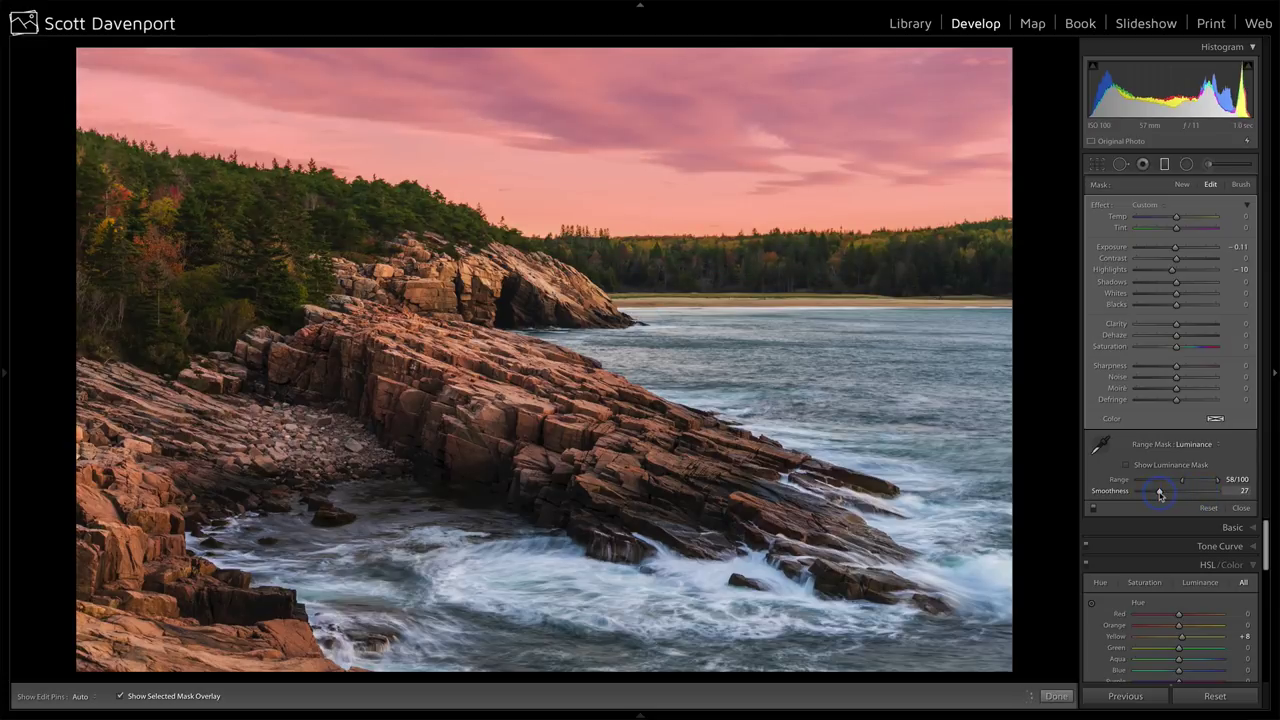
pyautogui.press('o')
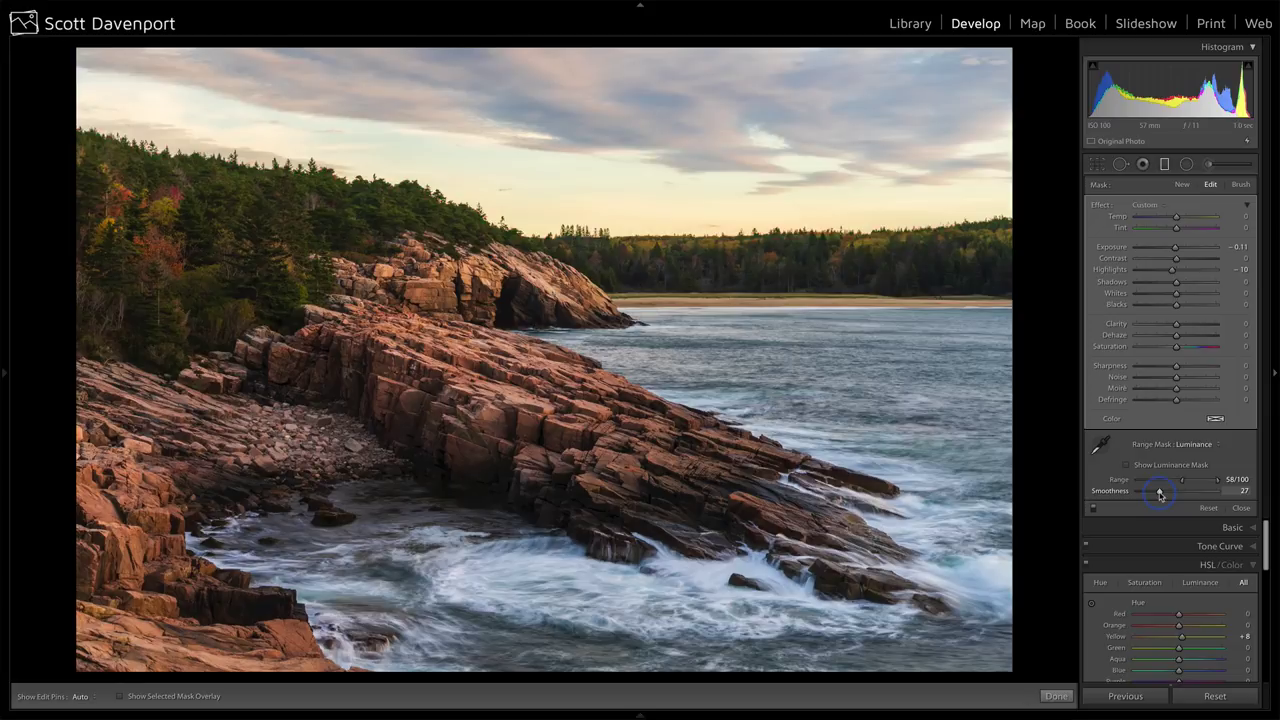
# Step: Compare the sky with and without the range-masked graduated filter, leaving the filter enabled
pyautogui.click(1094, 510)
pyautogui.click(1094, 510)
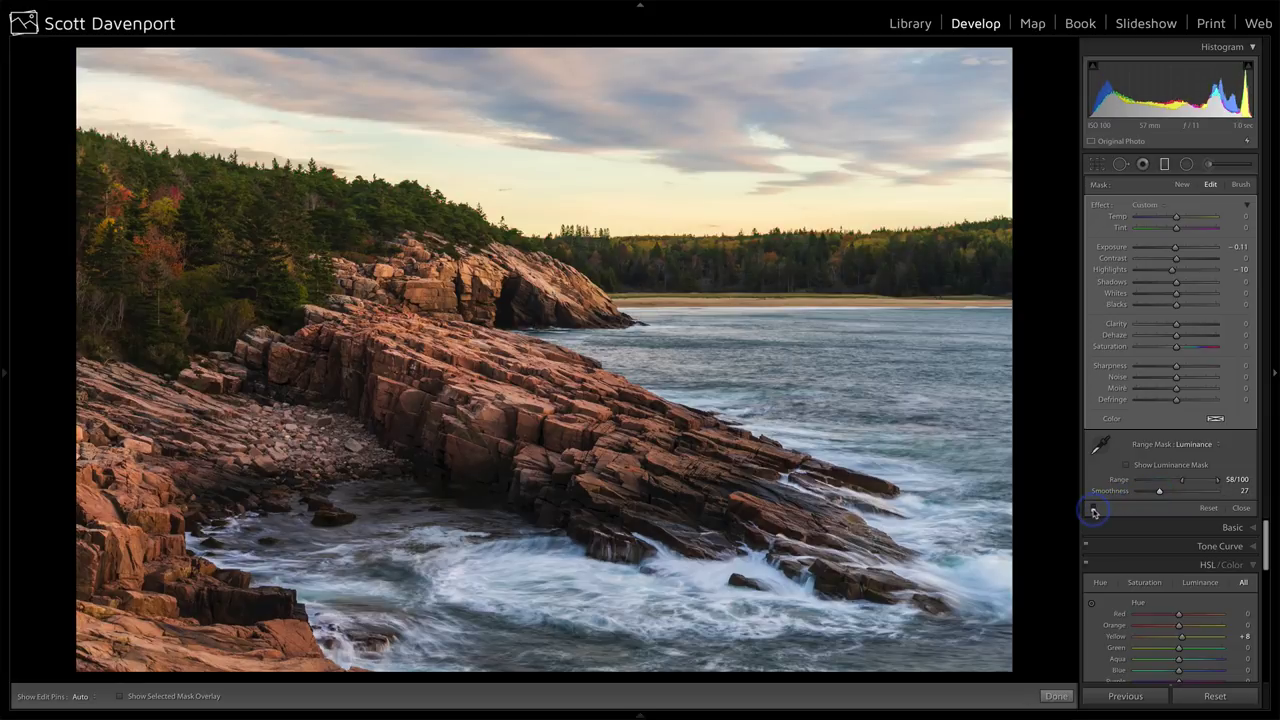
pyautogui.click(1094, 510)
pyautogui.click(1094, 510)
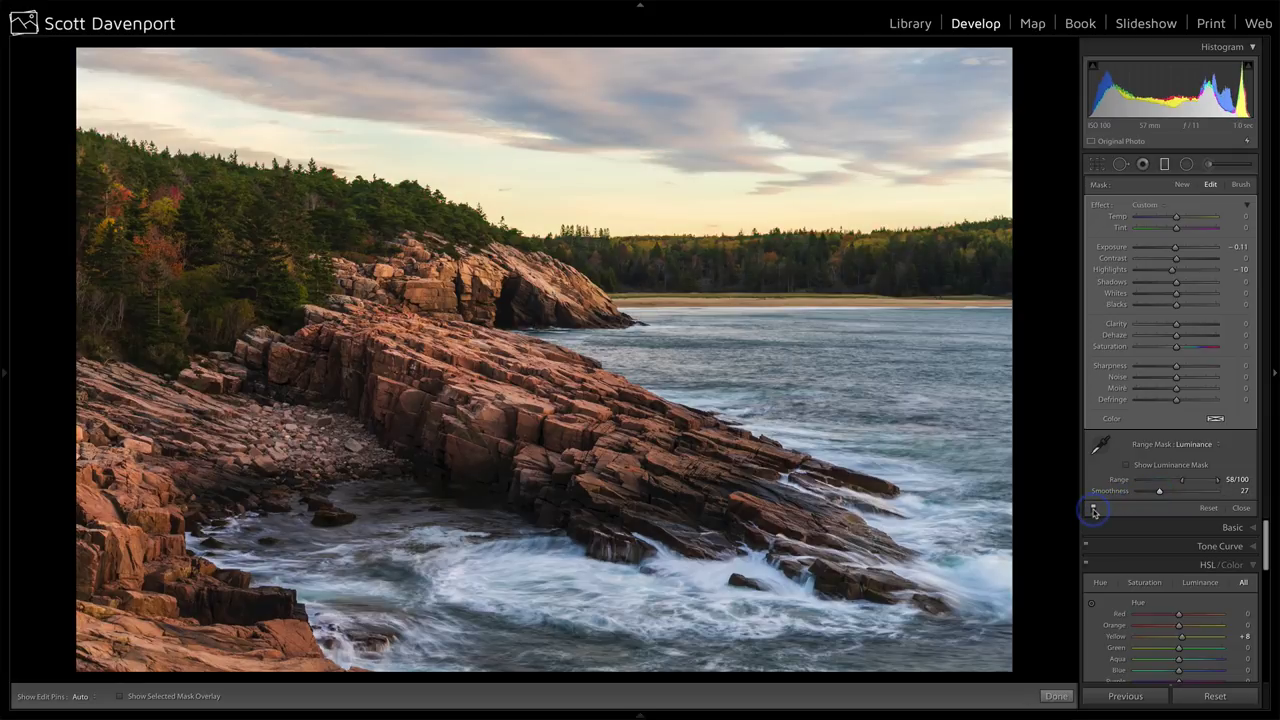
pyautogui.click(1094, 510)
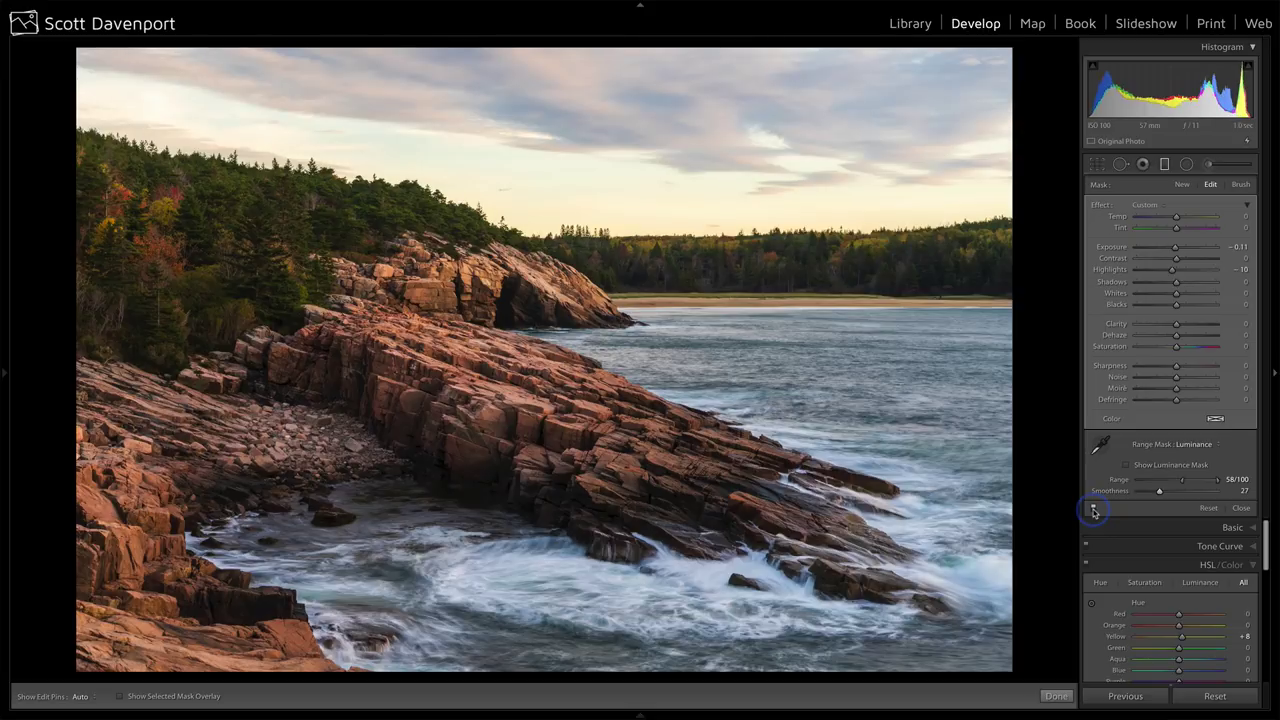
pyautogui.click(1094, 510)
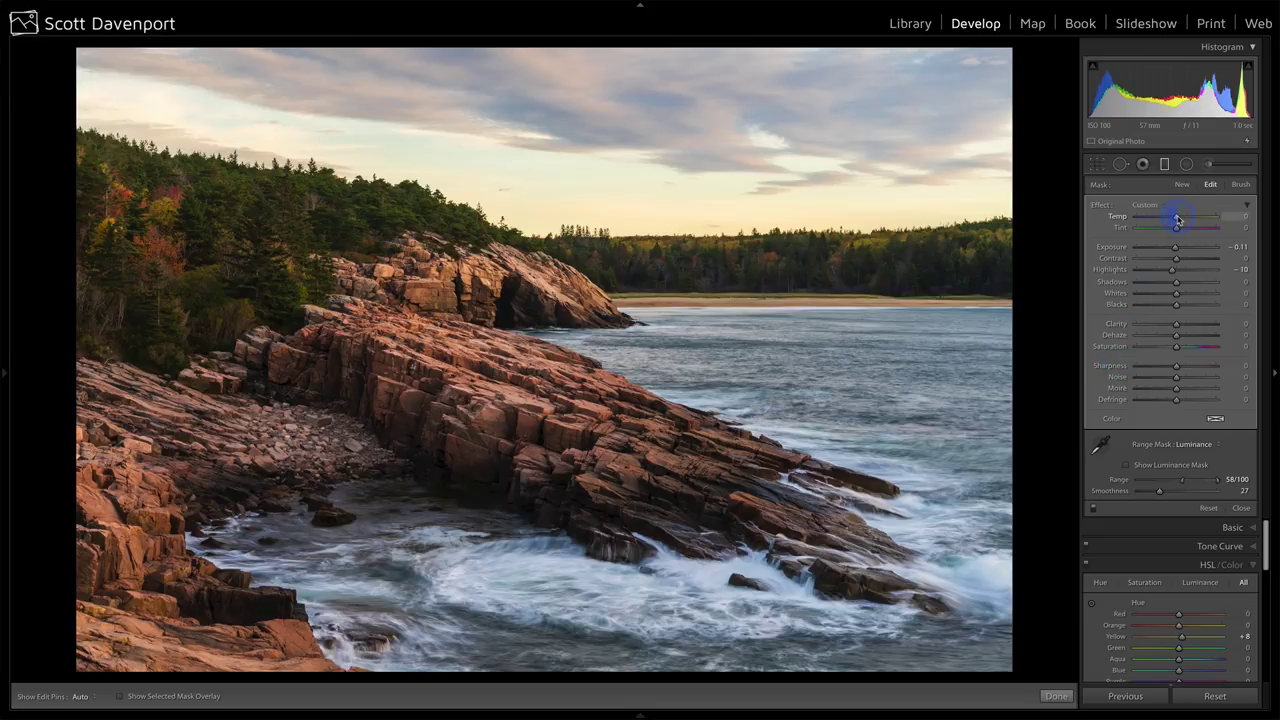
# Step: Try cooler graduated filter Temp values of -31 and -17, reset Temp, and set it to -3
pyautogui.moveTo(1176, 219); pyautogui.dragTo(1175, 219)
pyautogui.moveTo(1176, 219); pyautogui.dragTo(1165, 219)
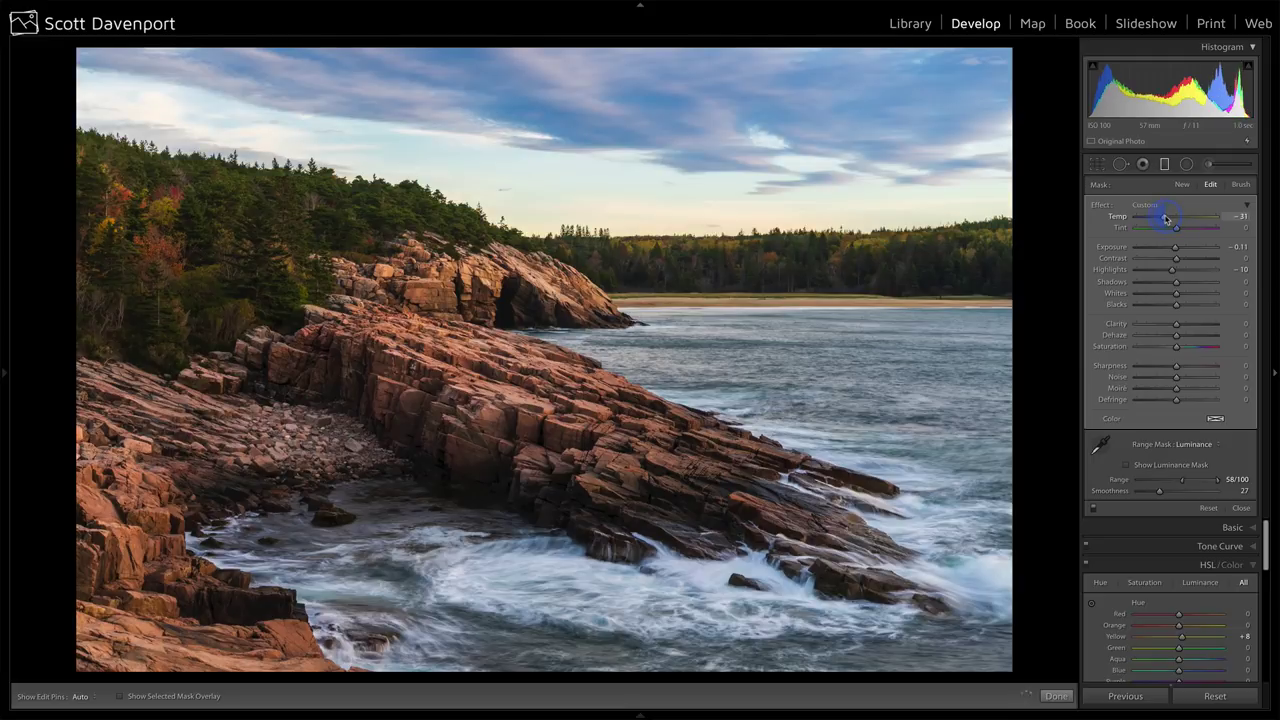
pyautogui.moveTo(1166, 219); pyautogui.dragTo(1171, 219)
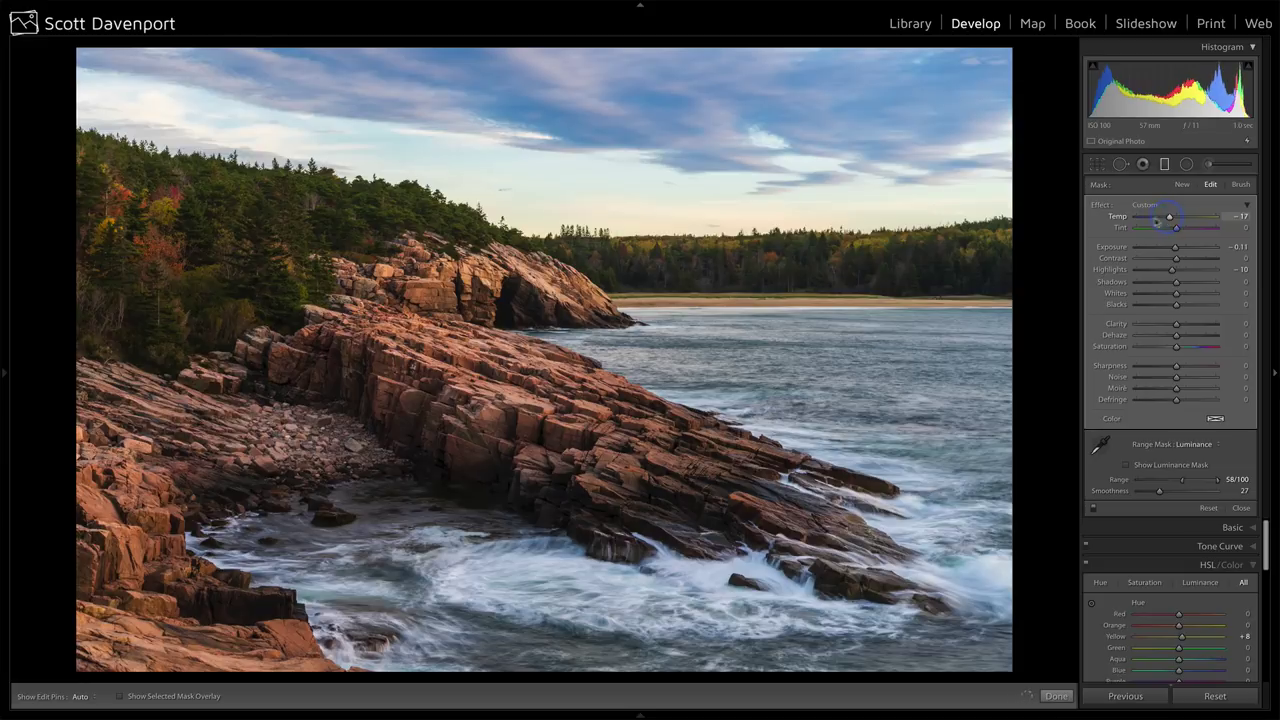
pyautogui.doubleClick(1118, 217)
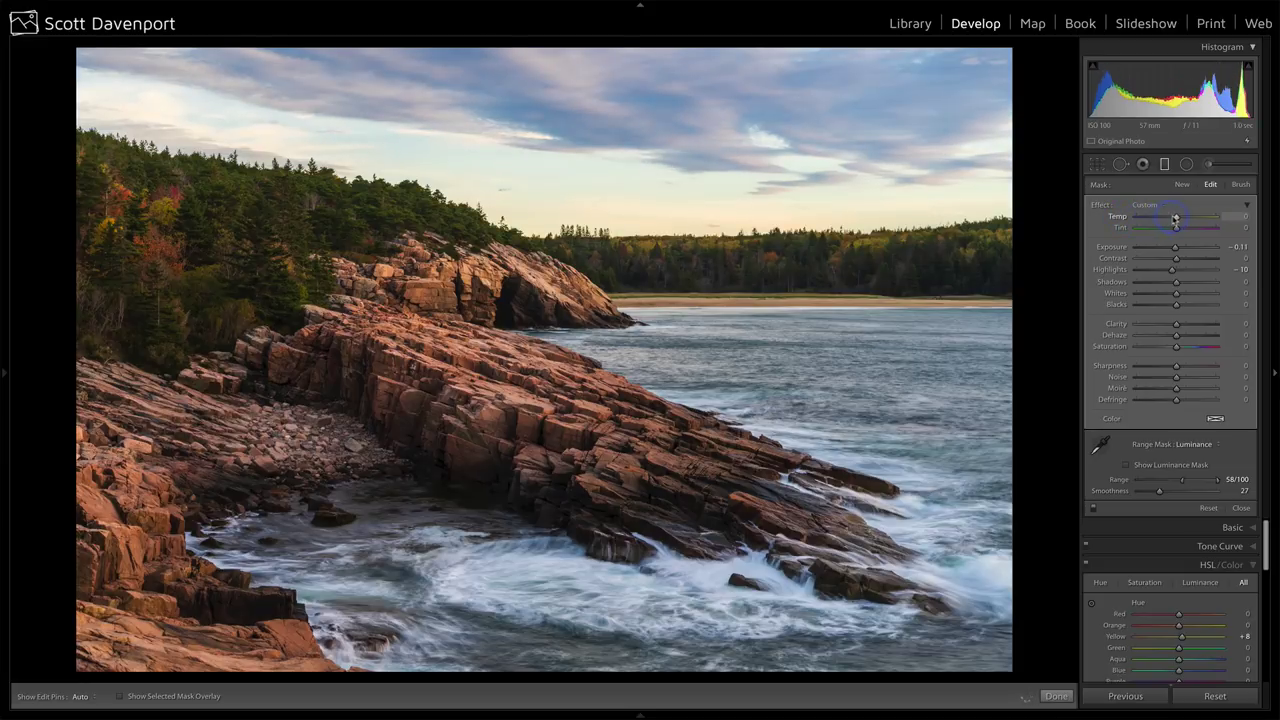
pyautogui.moveTo(1176, 219); pyautogui.dragTo(1177, 219)
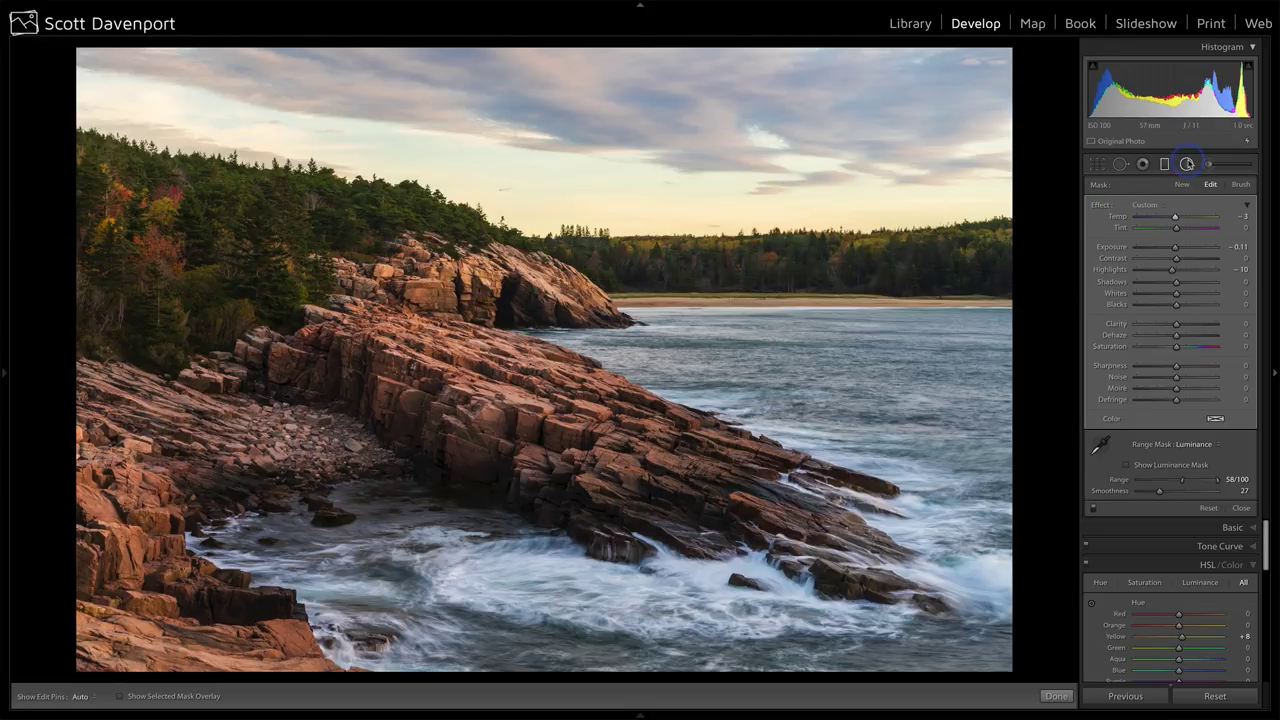
# Step: Draw a wide radial filter over the sky and stretch it past the photo's side edges and down to the treeline
pyautogui.click(1187, 164)
pyautogui.moveTo(535, 157); pyautogui.dragTo(766, 256)
pyautogui.moveTo(763, 156); pyautogui.dragTo(1047, 157)
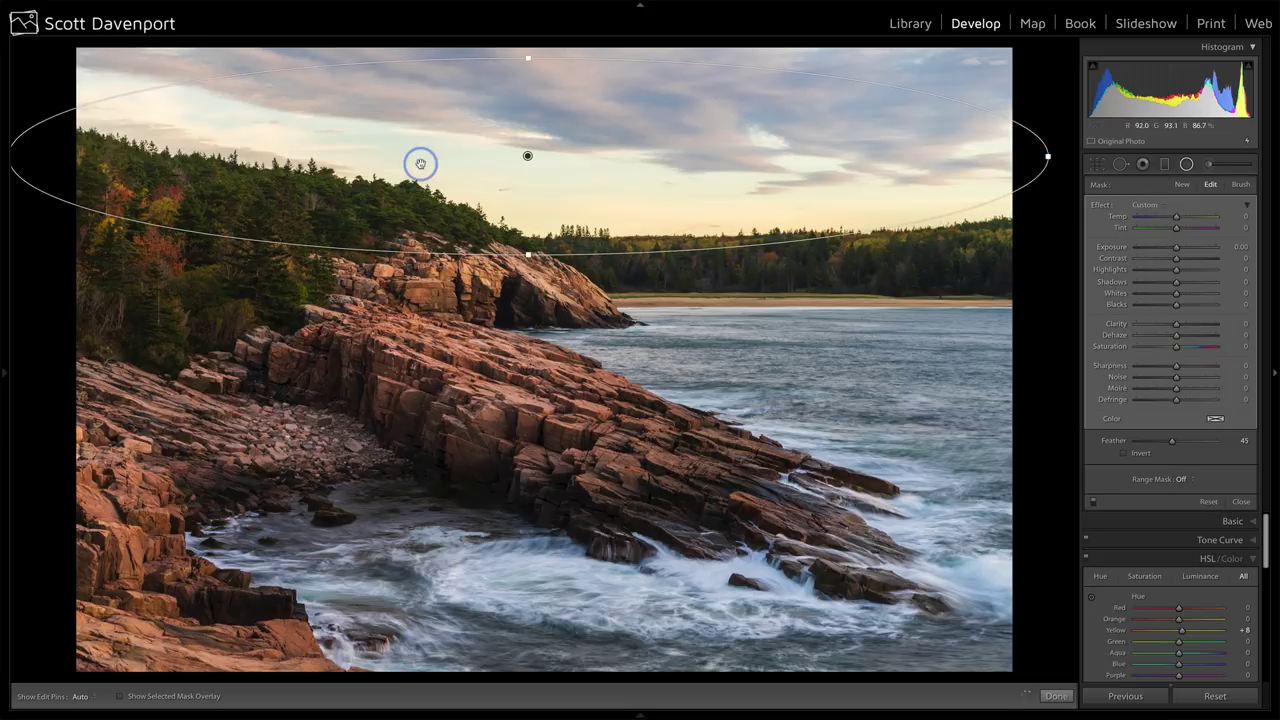
pyautogui.moveTo(520, 151); pyautogui.dragTo(450, 114)
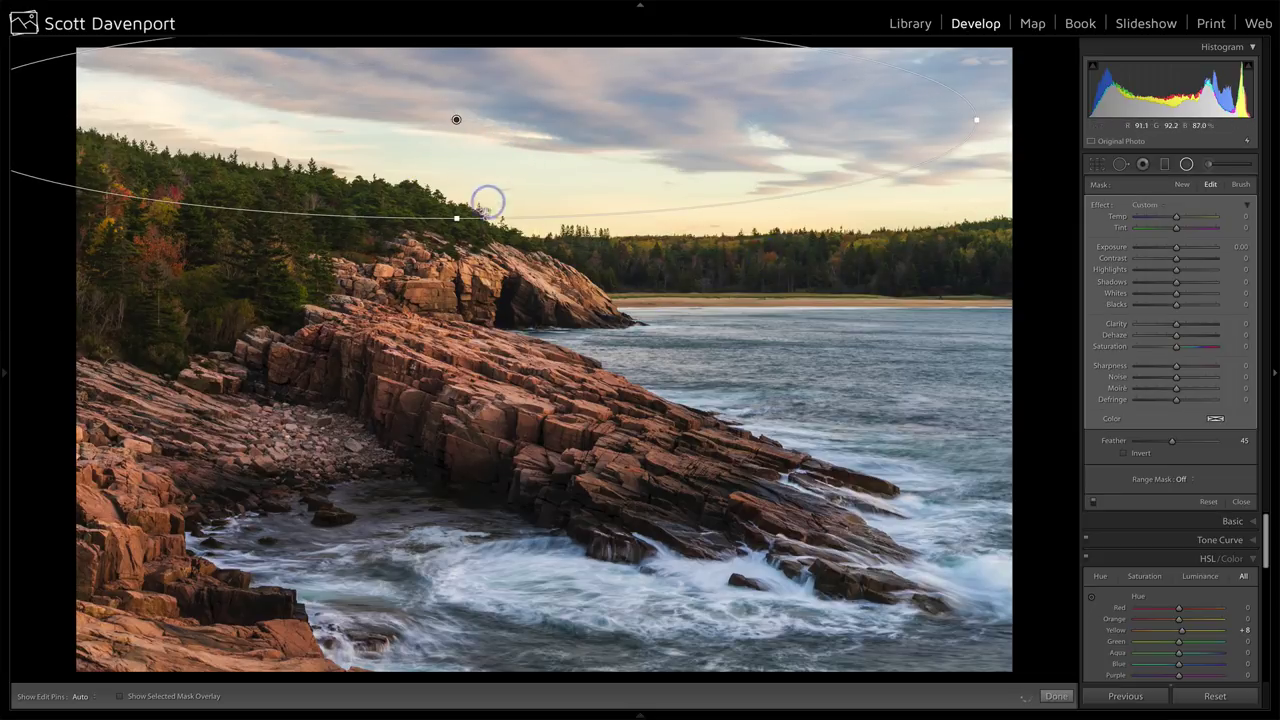
pyautogui.moveTo(456, 218); pyautogui.dragTo(456, 236)
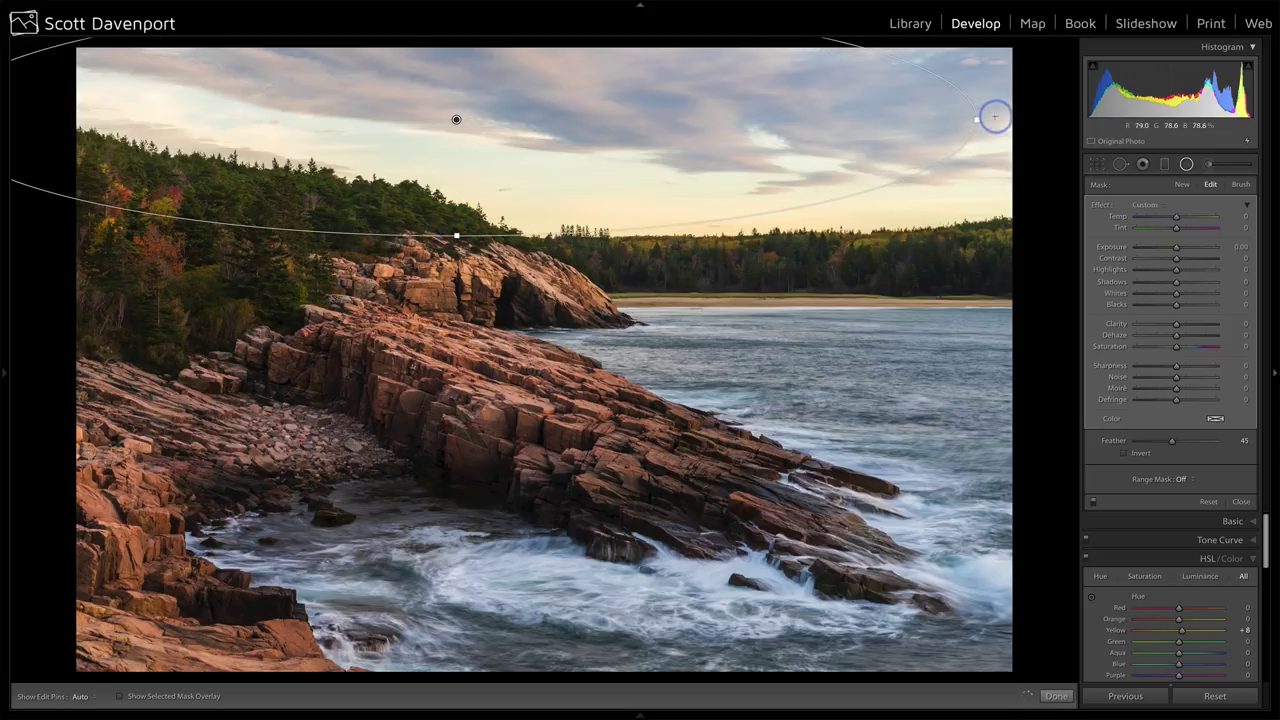
pyautogui.moveTo(975, 119); pyautogui.dragTo(1048, 119)
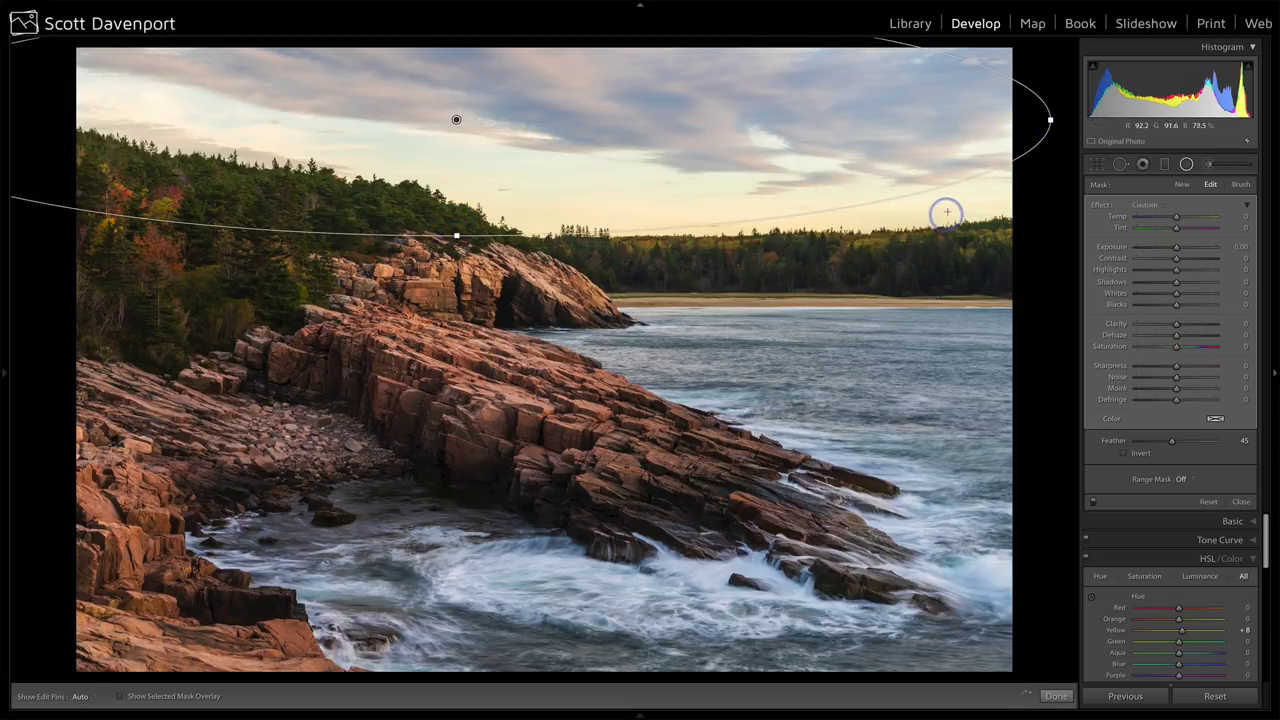
# Step: Tilt the radial filter to follow the slope of the wooded hill and recentre it over the bright sky above the treeline
pyautogui.moveTo(947, 200); pyautogui.dragTo(917, 209)
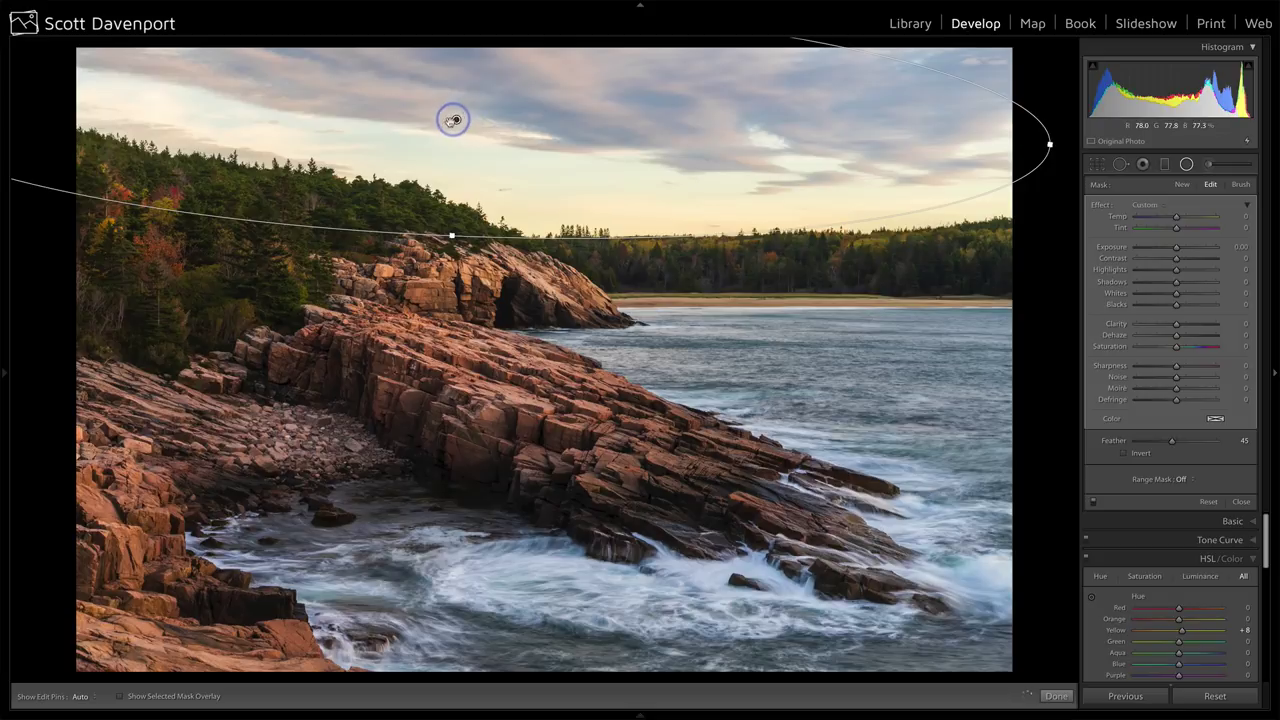
pyautogui.moveTo(452, 120); pyautogui.dragTo(495, 178)
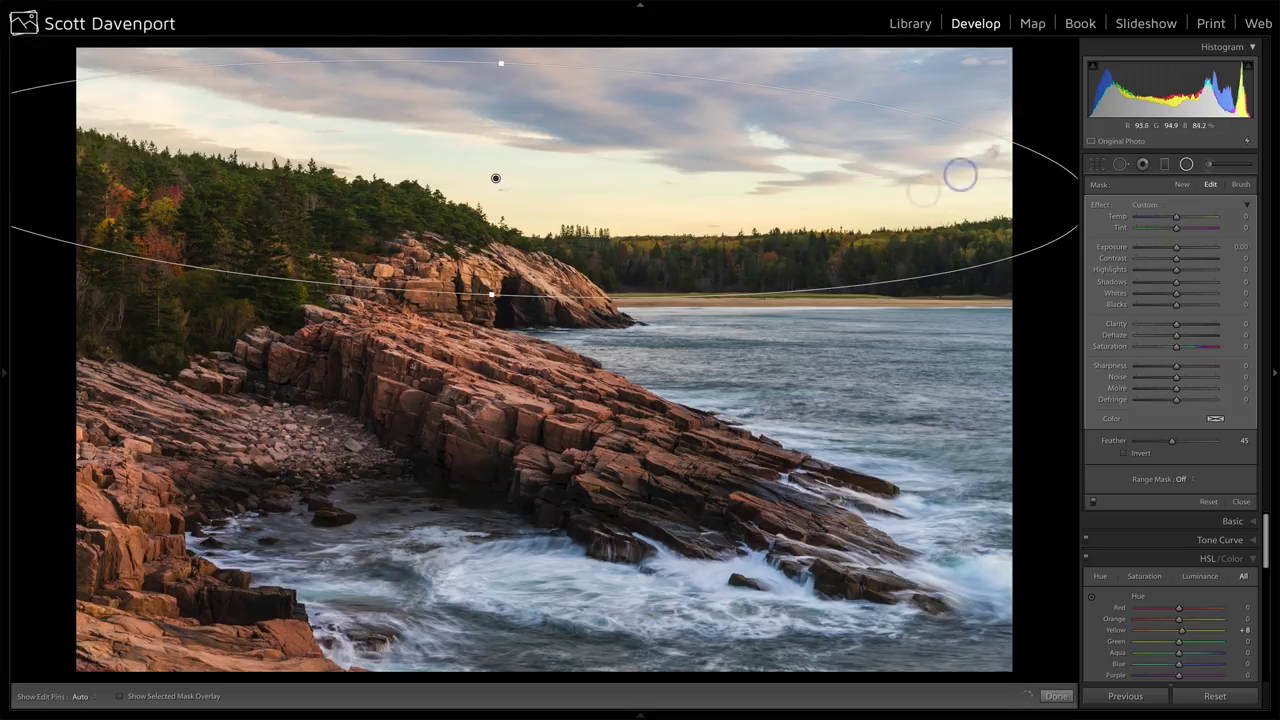
pyautogui.moveTo(1006, 129); pyautogui.dragTo(1030, 183)
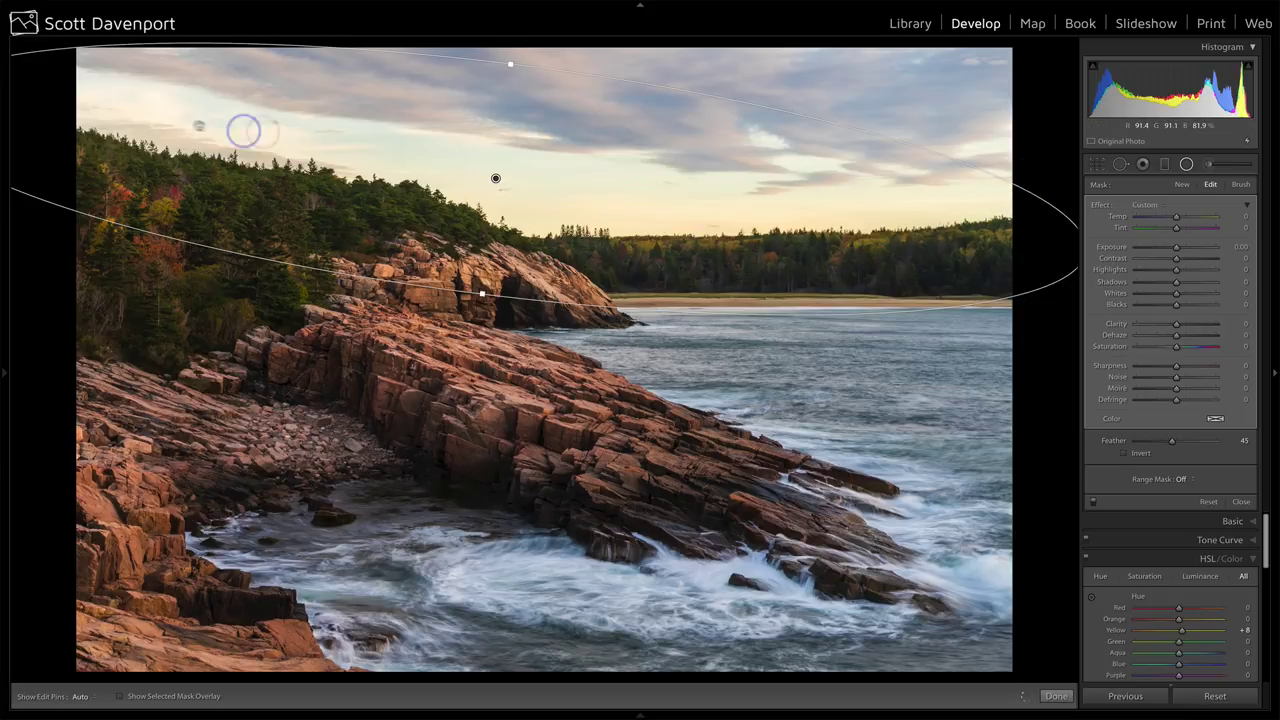
pyautogui.moveTo(493, 178); pyautogui.dragTo(510, 168)
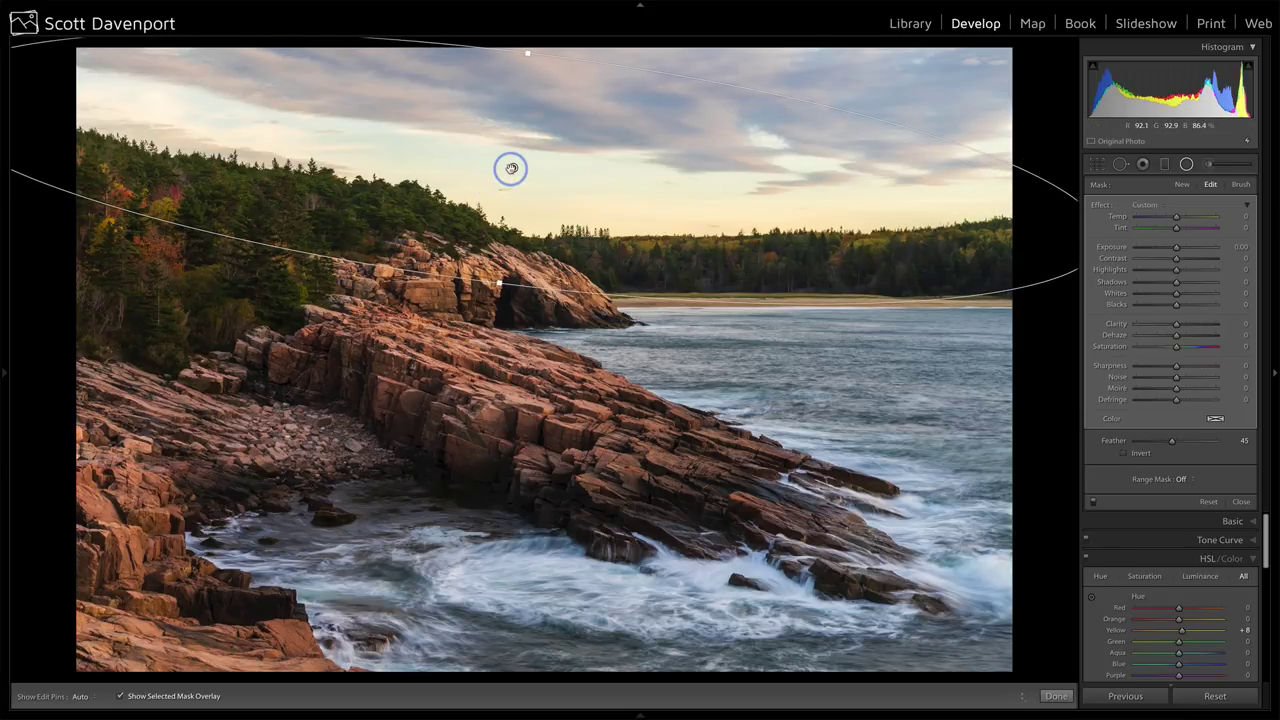
# Step: With the mask overlay shown, invert the radial filter and limit it with a Color range mask sampled from the yellow sky above the treeline
pyautogui.press('o')
pyautogui.click(1122, 454)
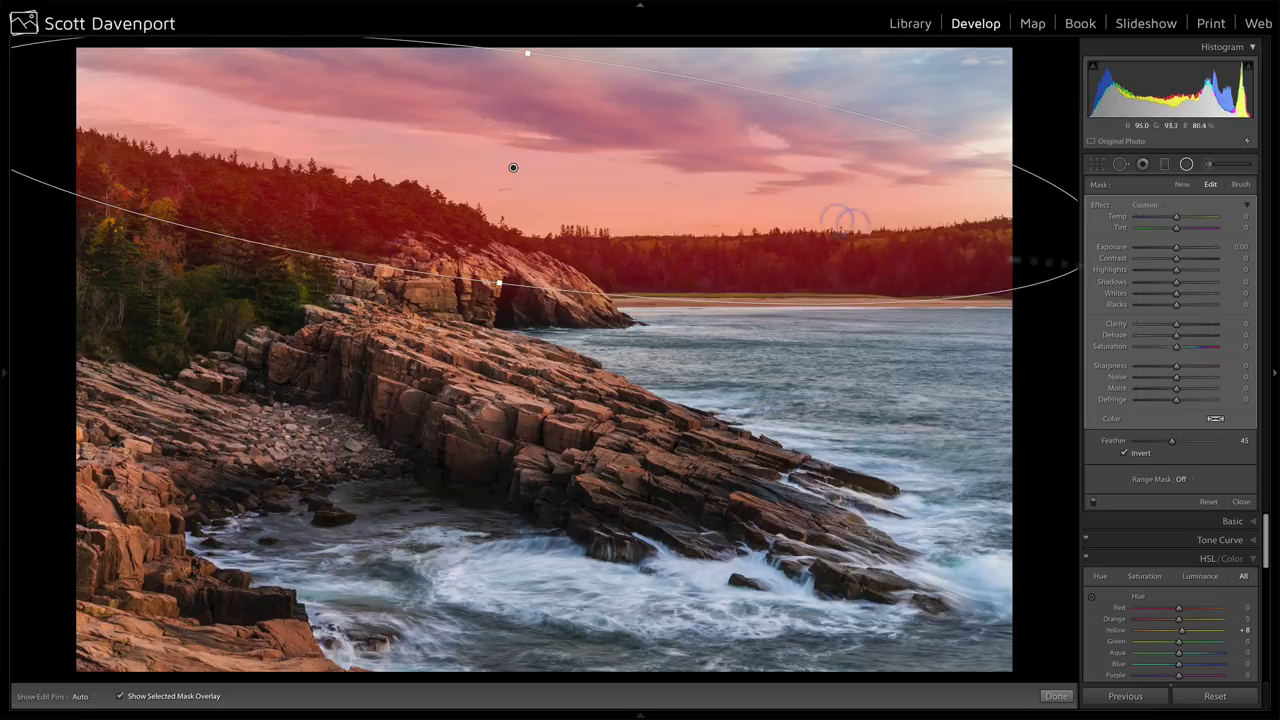
pyautogui.click(1182, 480)
pyautogui.click(1190, 489)
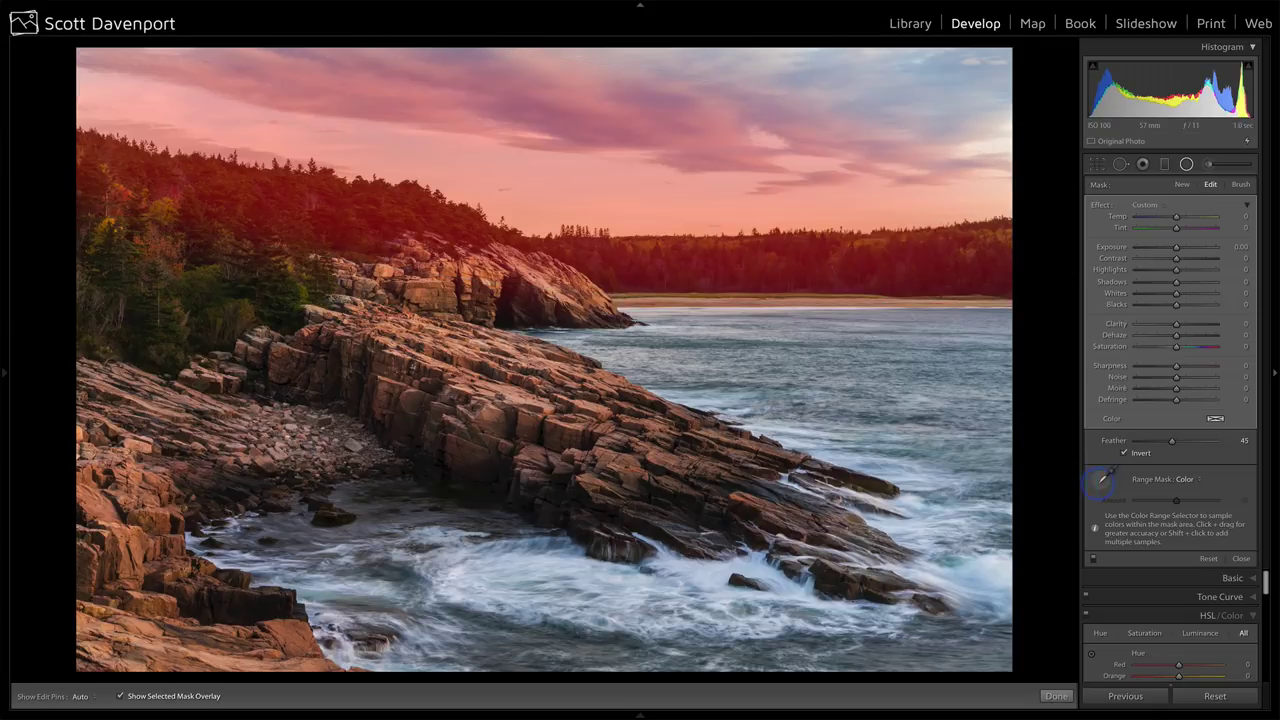
pyautogui.click(1102, 480)
pyautogui.moveTo(586, 181); pyautogui.dragTo(626, 205)
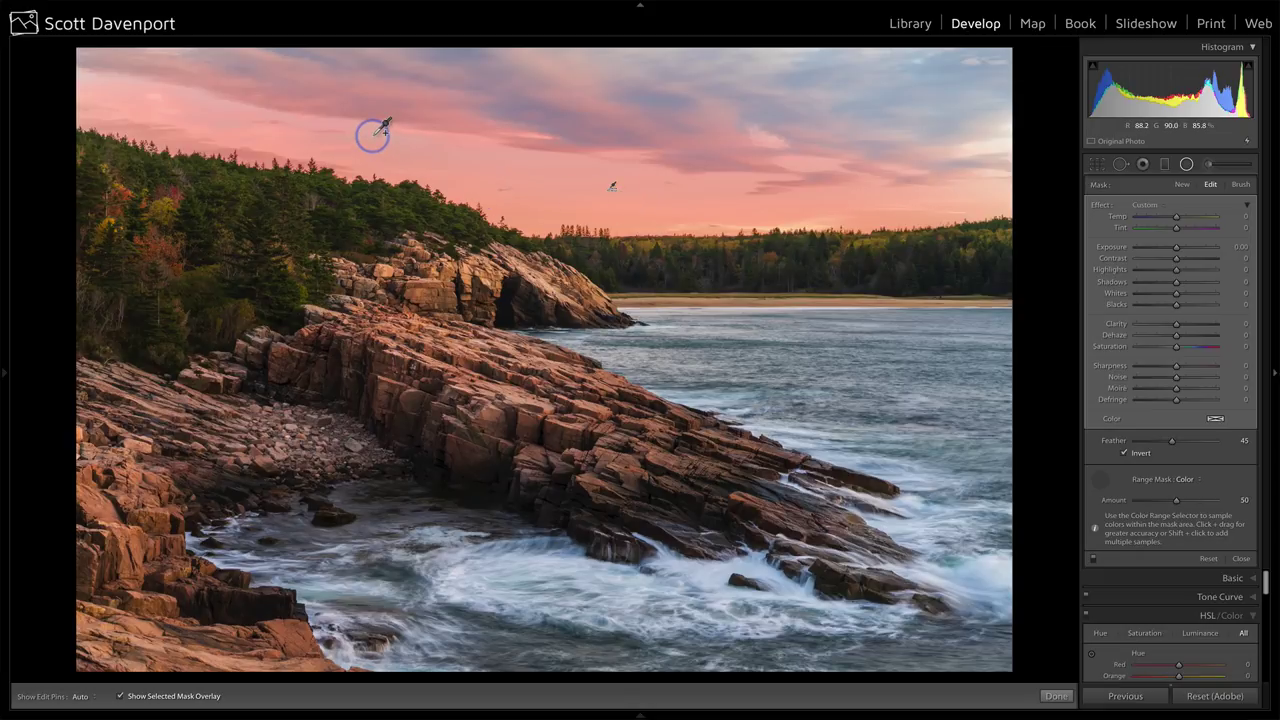
# Step: Set the sky radial filter's Color range mask Amount to 37, and slim the ellipse and nudge it down toward the treeline
pyautogui.moveTo(372, 133); pyautogui.dragTo(386, 143)
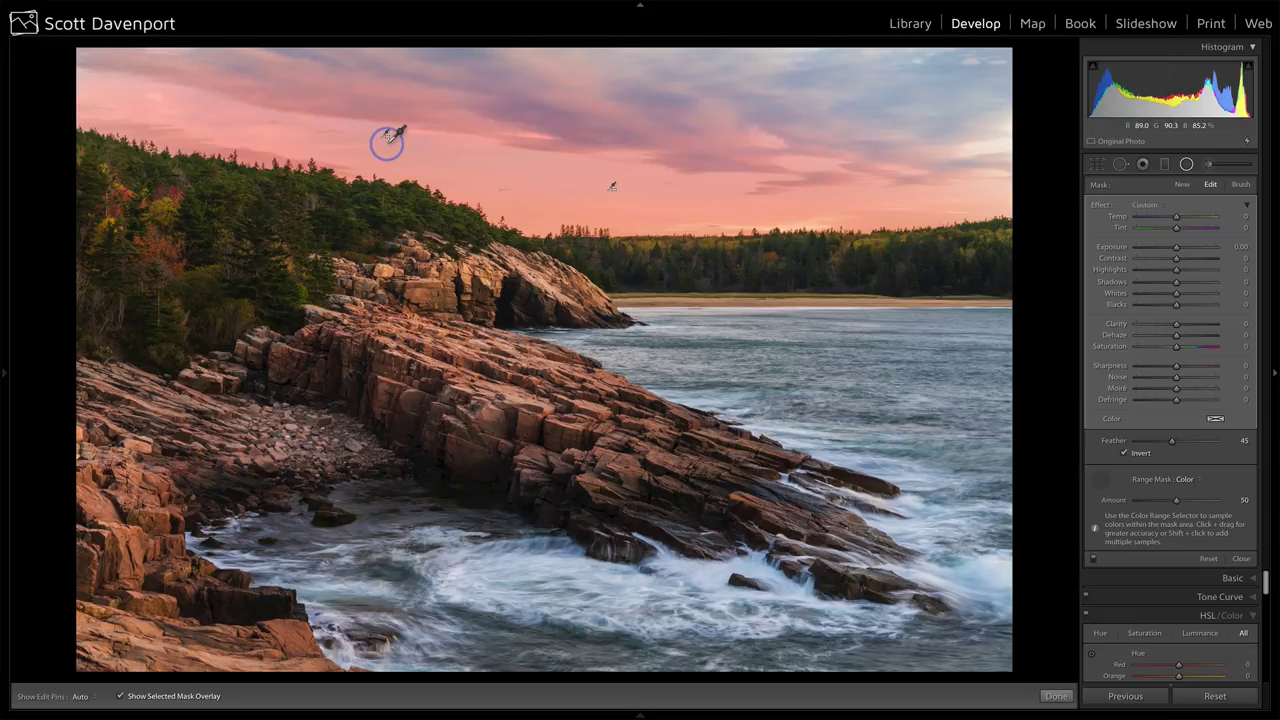
pyautogui.hotkey('ctrl', 'z')
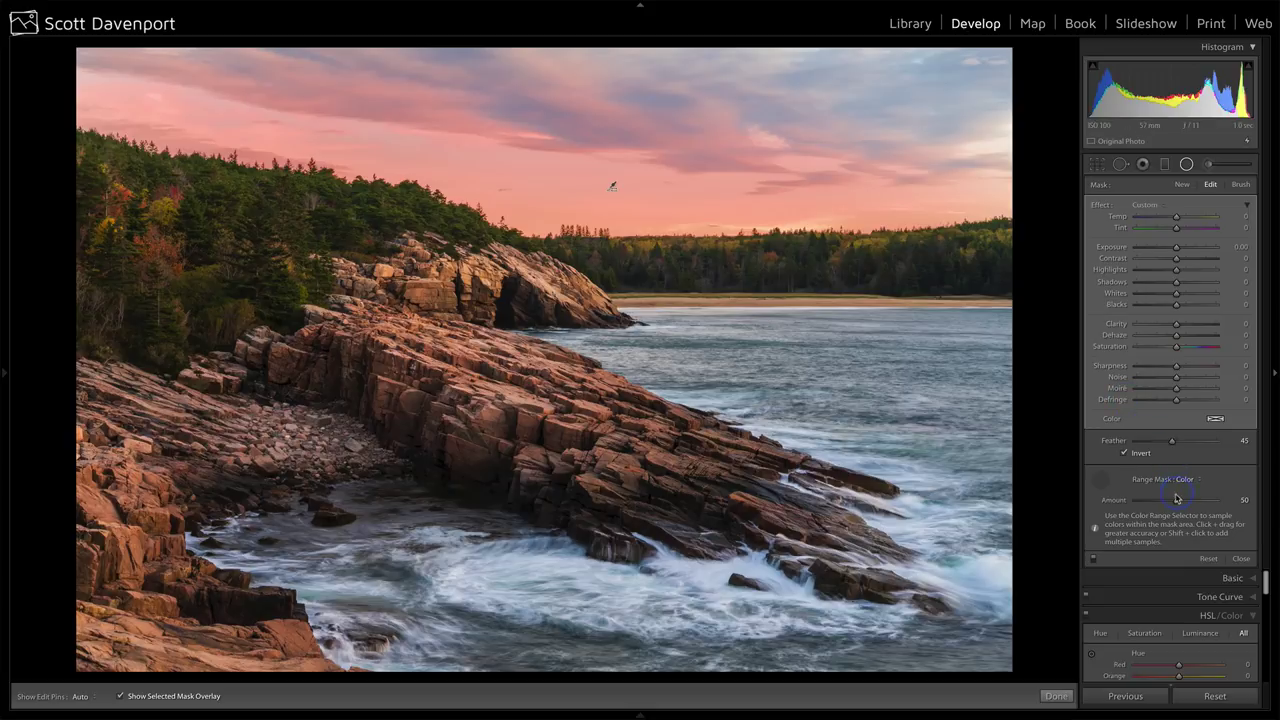
pyautogui.moveTo(1176, 499); pyautogui.dragTo(1168, 502)
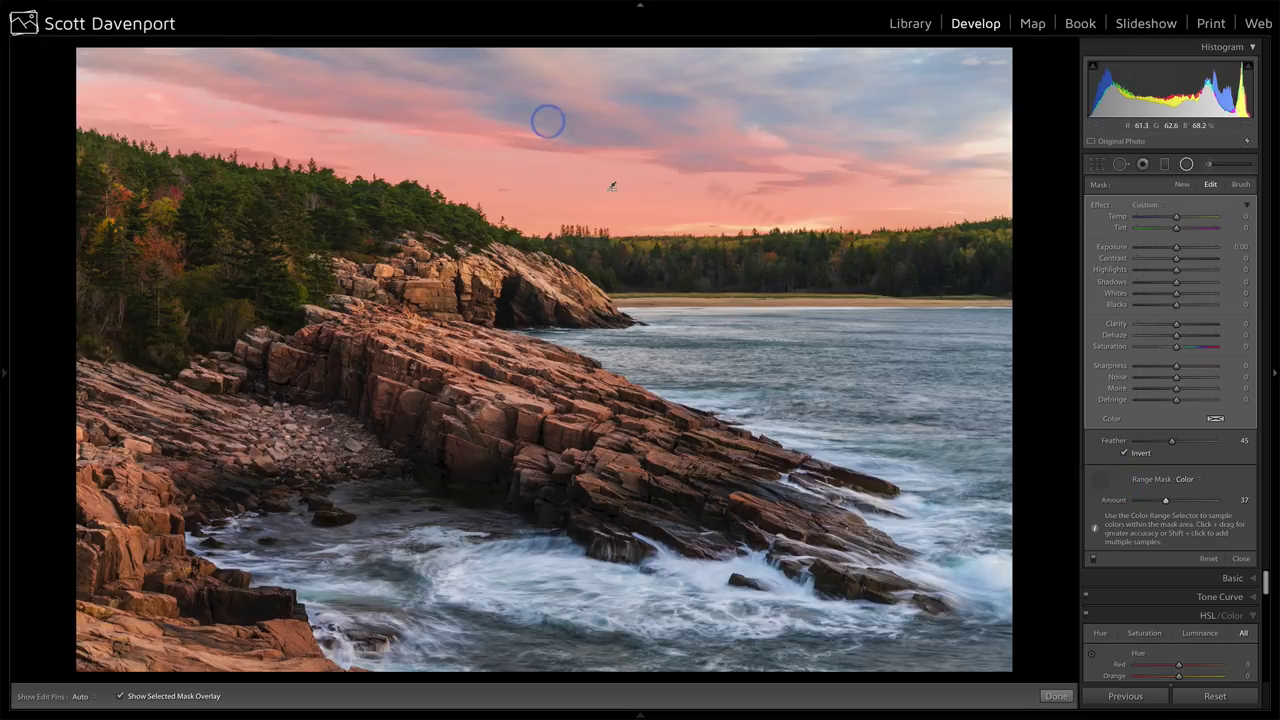
pyautogui.click(1100, 480)
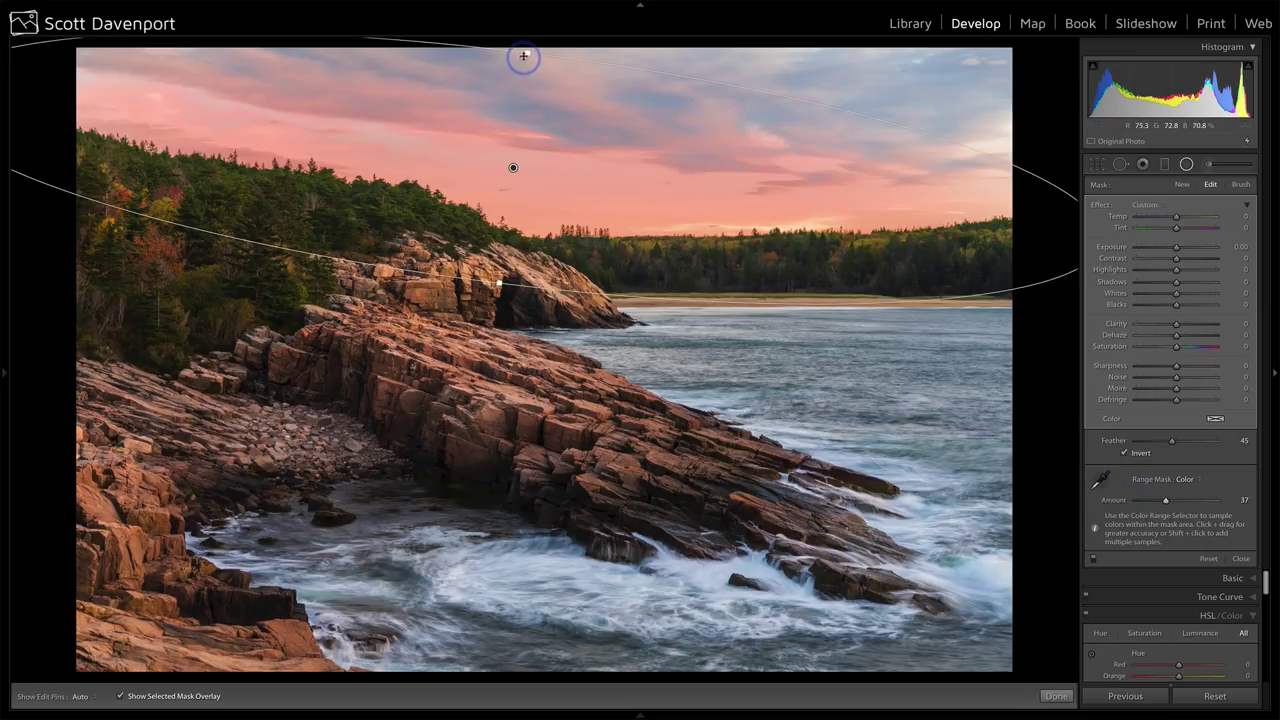
pyautogui.moveTo(526, 53); pyautogui.dragTo(512, 99)
pyautogui.moveTo(514, 167); pyautogui.dragTo(513, 175)
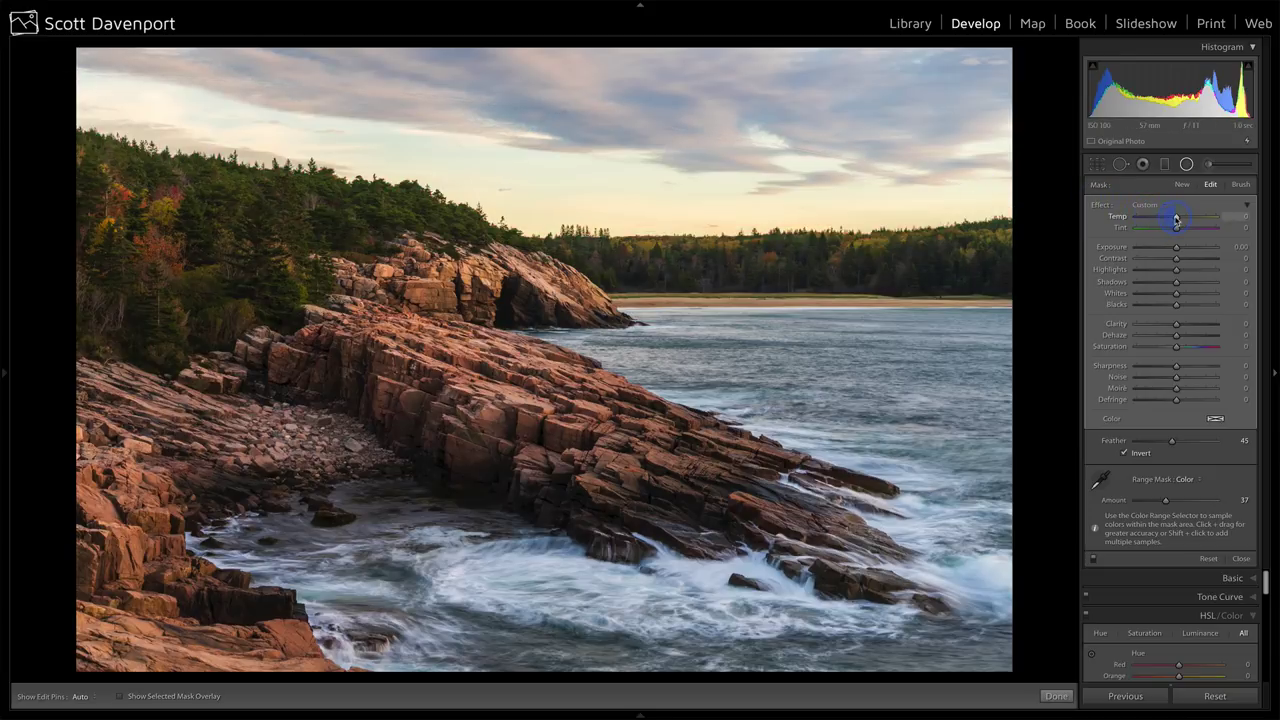
# Step: Set the sky radial filter's Temp to -10 and Exposure to -0.18, compare it off and on, and close the filter
pyautogui.moveTo(1175, 218); pyautogui.dragTo(1159, 218)
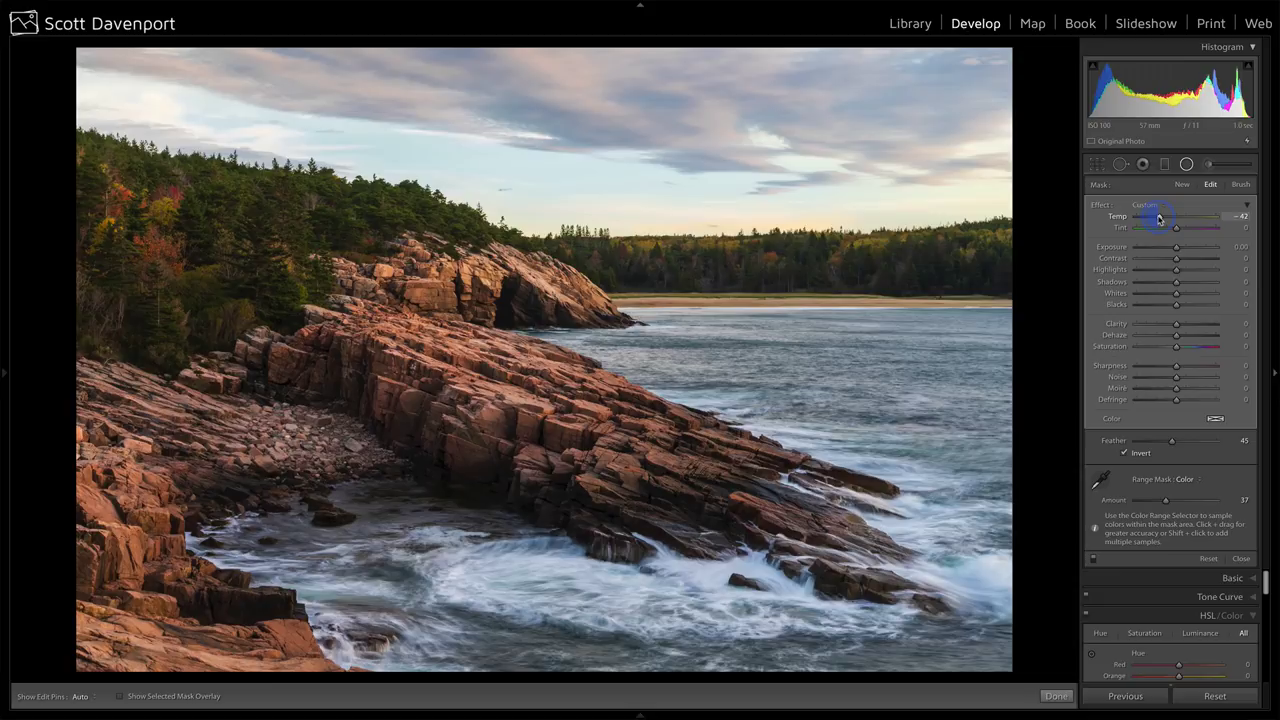
pyautogui.moveTo(1174, 221); pyautogui.dragTo(1171, 219)
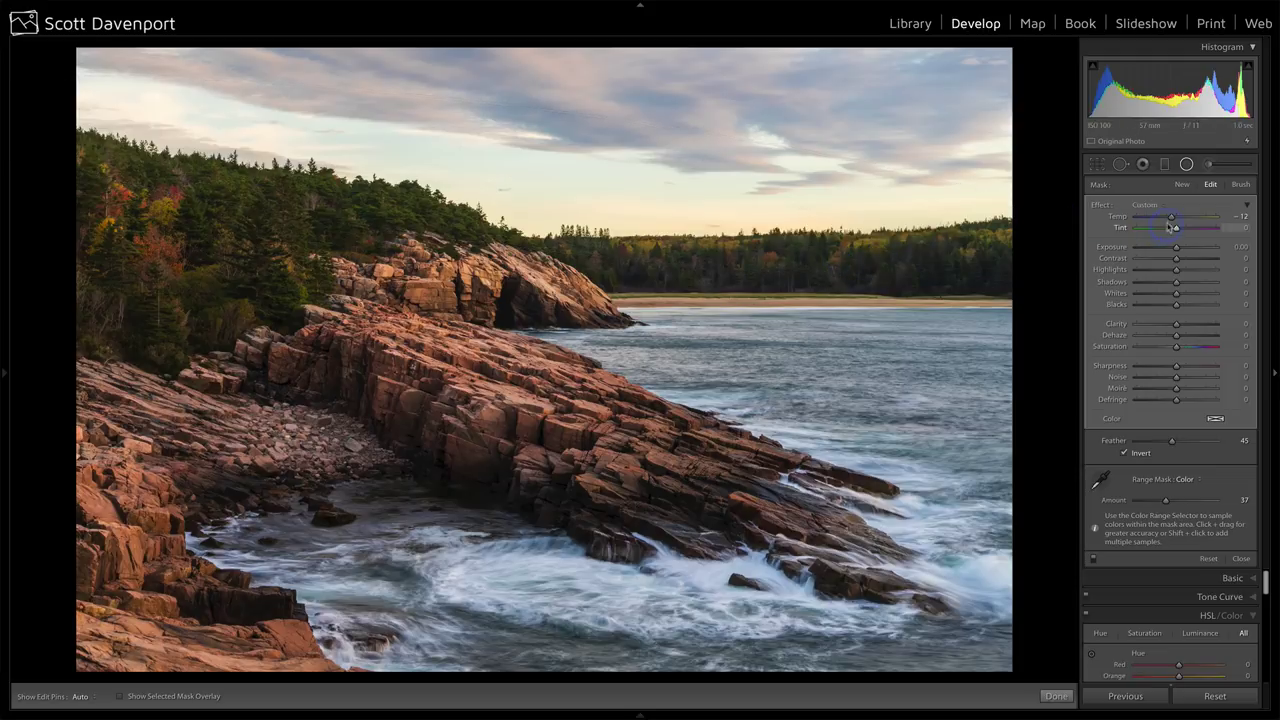
pyautogui.moveTo(1173, 219); pyautogui.dragTo(1174, 219)
pyautogui.moveTo(1178, 251); pyautogui.dragTo(1177, 251)
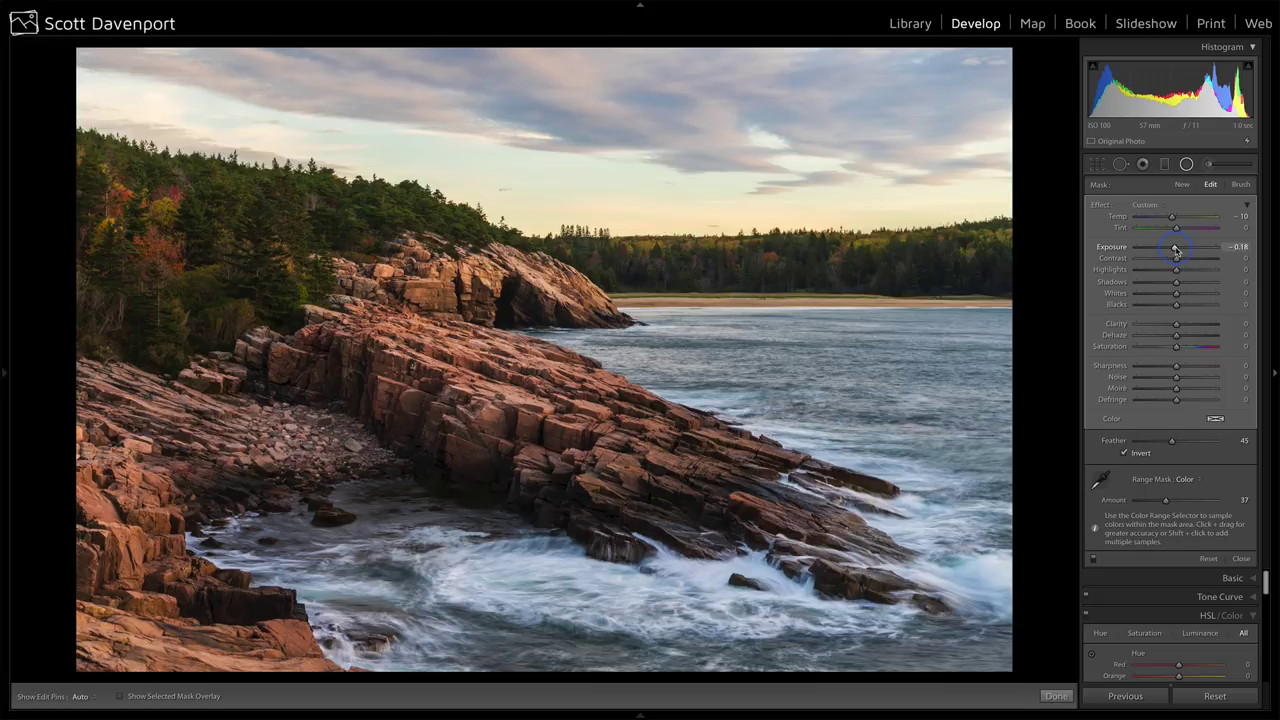
pyautogui.click(1093, 560)
pyautogui.click(1093, 560)
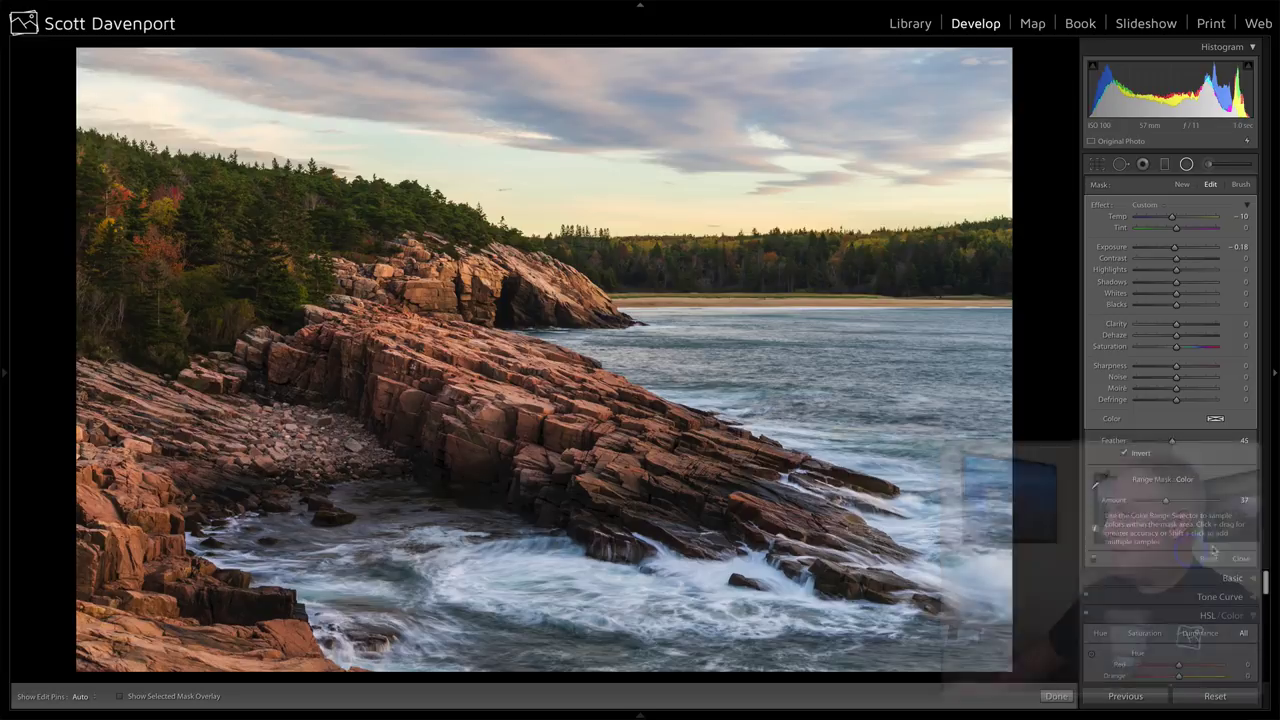
pyautogui.click(1240, 560)
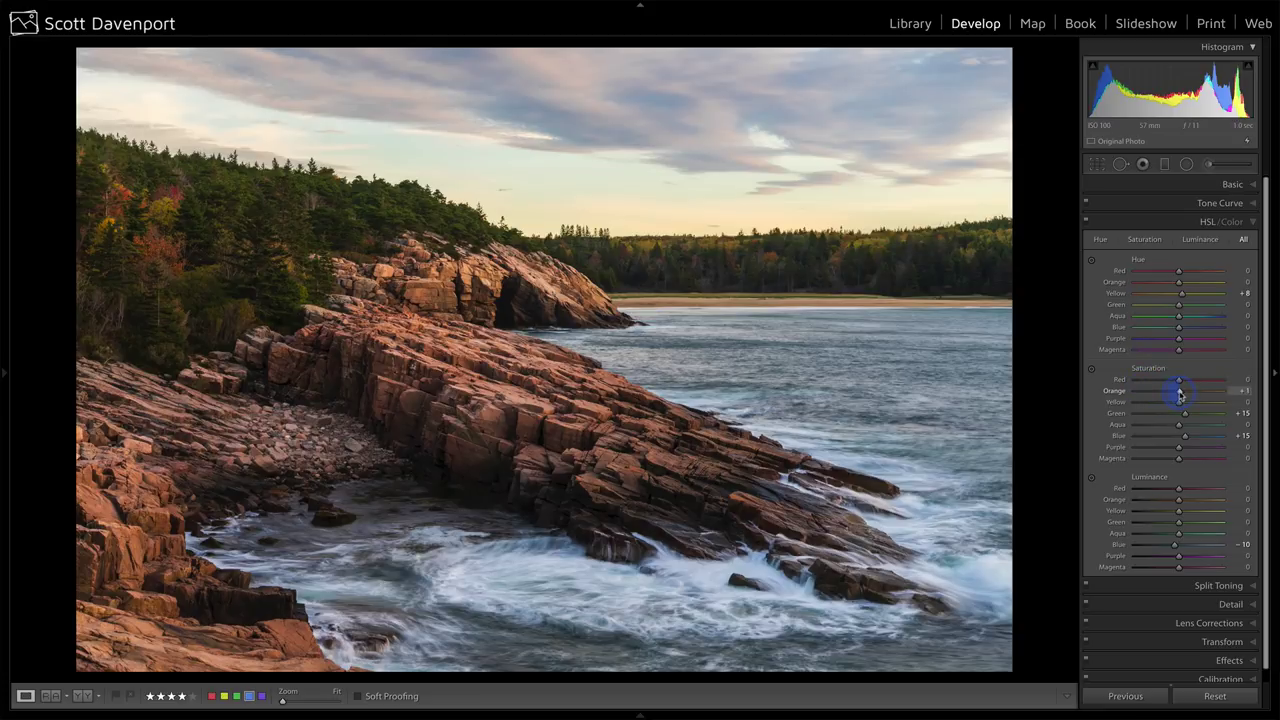
# Step: Raise the Orange saturation in the HSL adjustments to +15
pyautogui.moveTo(1179, 396); pyautogui.dragTo(1190, 394)
pyautogui.moveTo(1190, 394); pyautogui.dragTo(1185, 393)
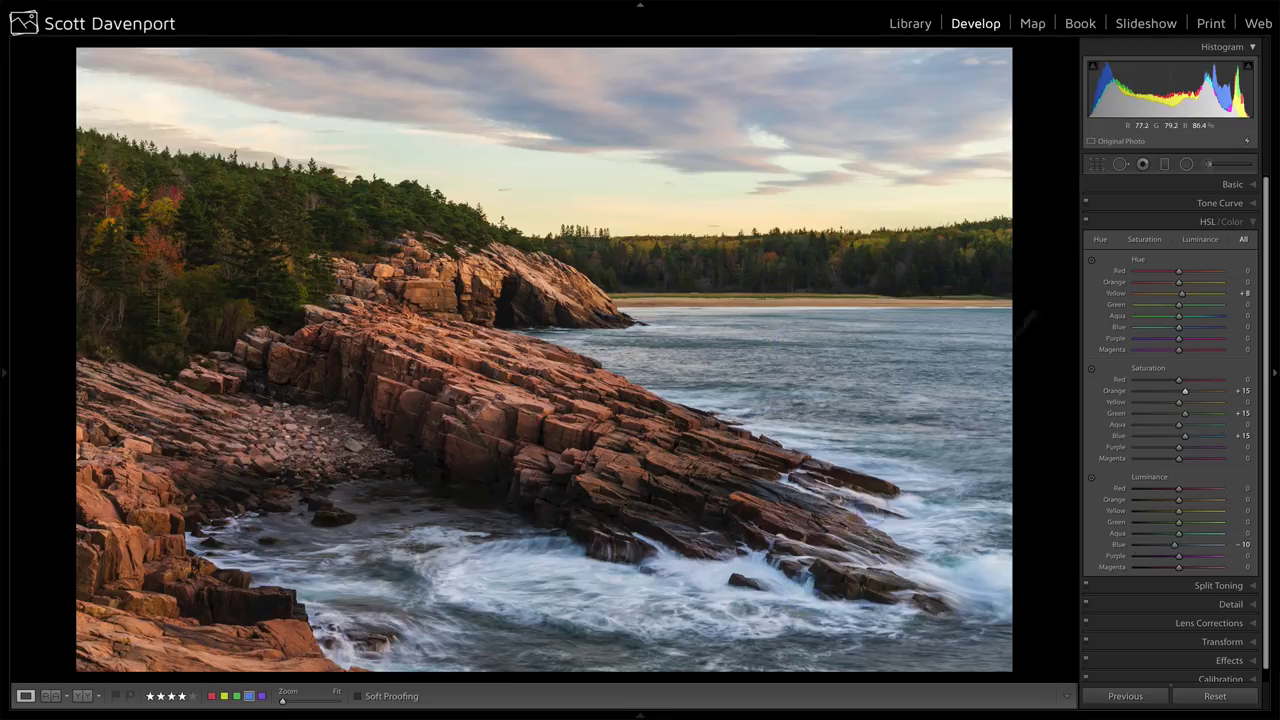
pyautogui.click(1186, 164)
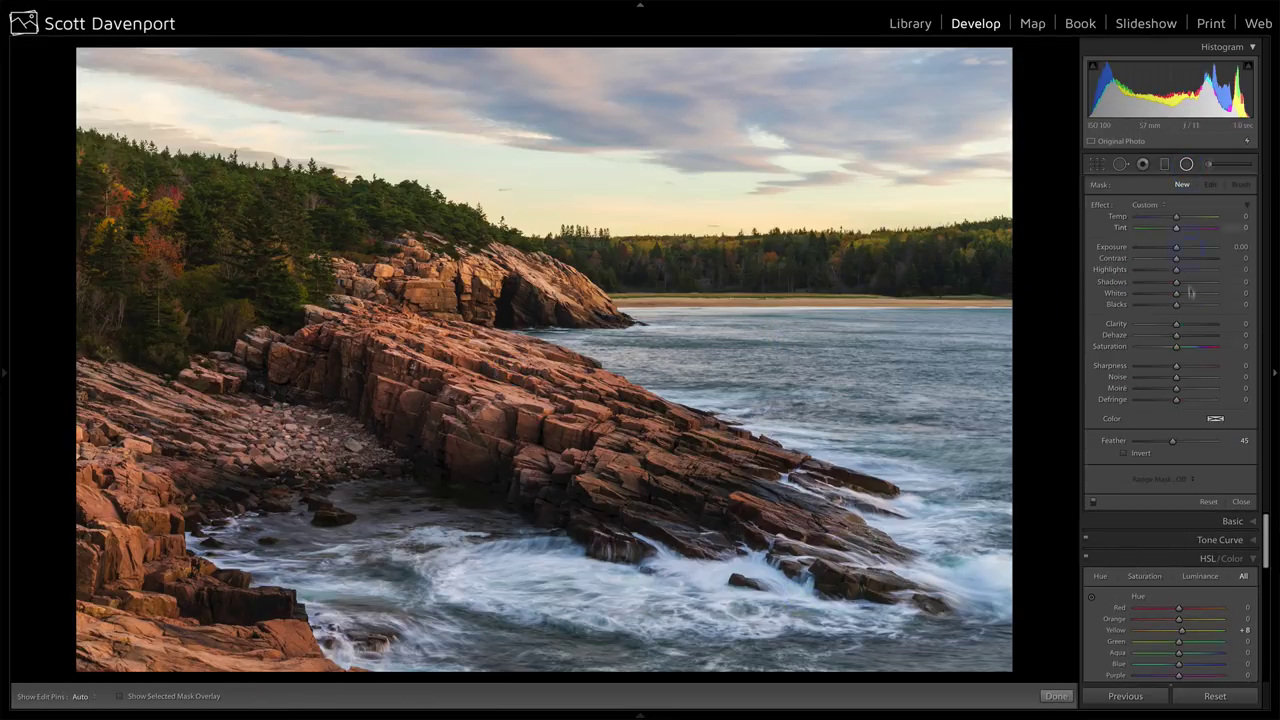
pyautogui.moveTo(707, 546); pyautogui.dragTo(1008, 680)
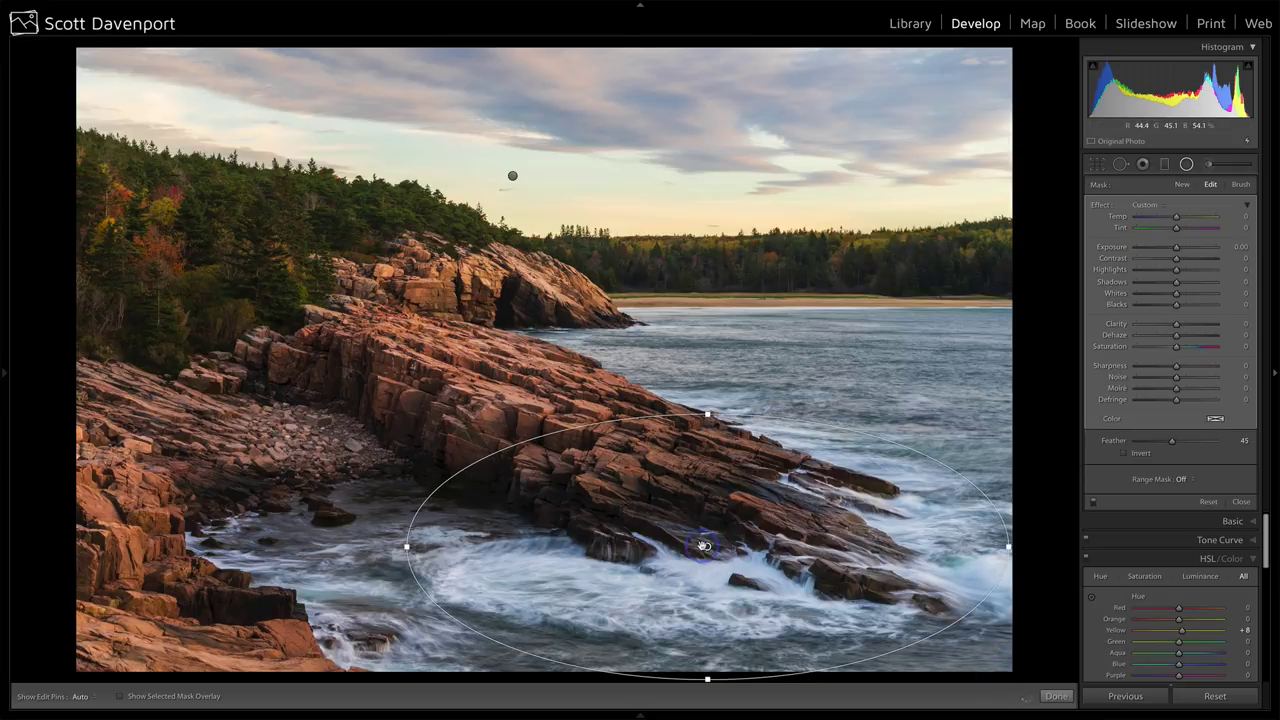
pyautogui.press('Delete')
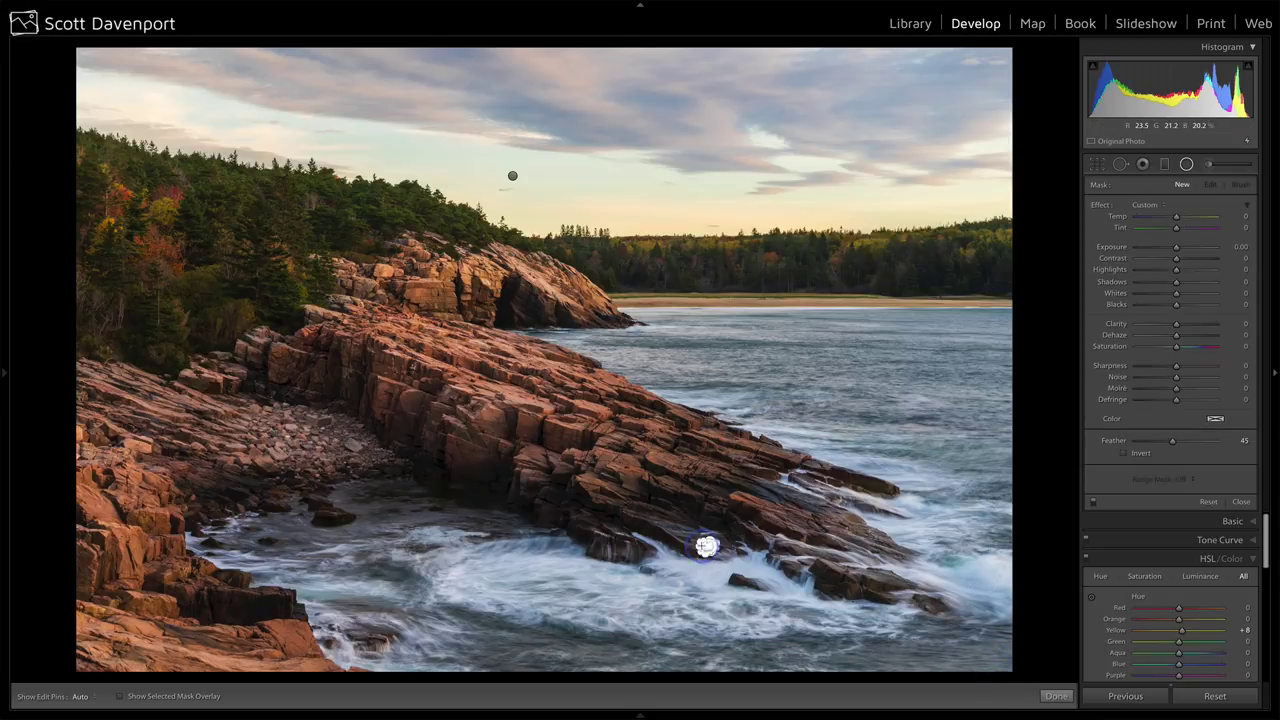
# Step: Draw a tilted graduated filter covering the foreground water and lower rocks, and show its mask overlay
pyautogui.click(1165, 165)
pyautogui.moveTo(563, 516); pyautogui.dragTo(578, 477)
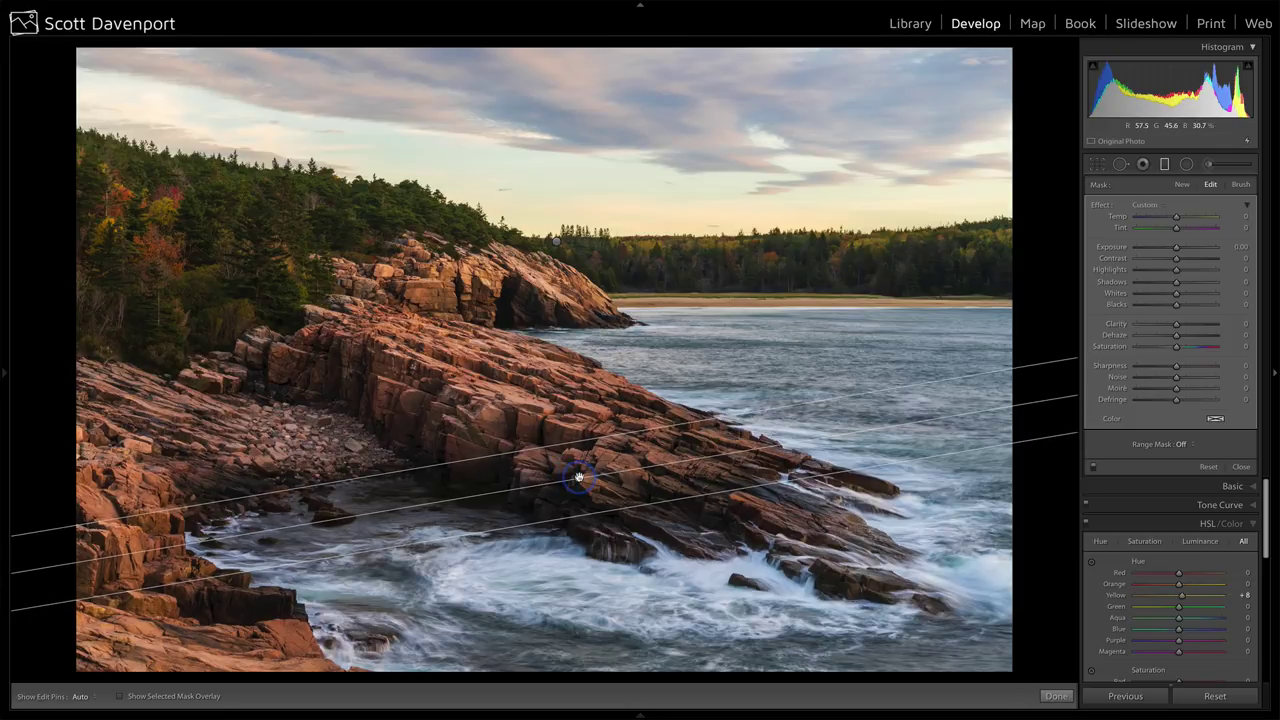
pyautogui.press('o')
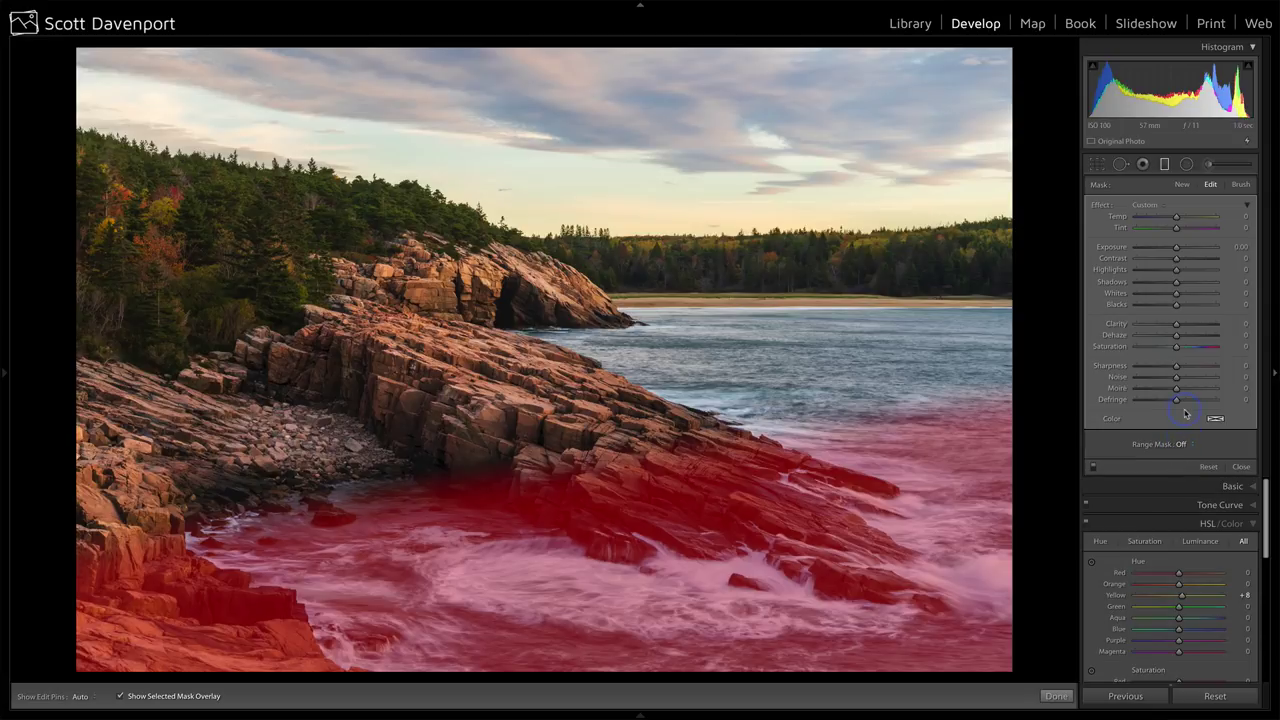
# Step: Limit the graduated filter to the white surf with a Luminance range mask, Range 69/100 and Smoothness 19, and hide the overlay
pyautogui.click(1184, 443)
pyautogui.click(1185, 459)
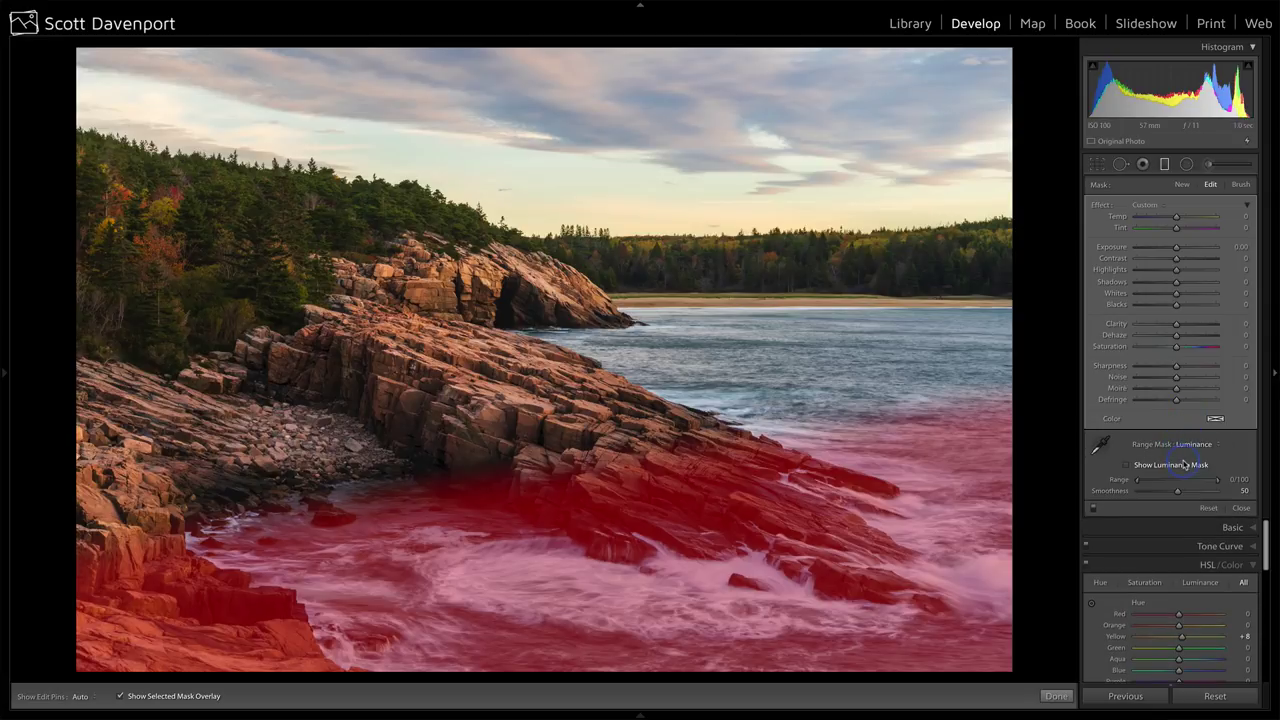
pyautogui.moveTo(1137, 482); pyautogui.dragTo(1167, 494)
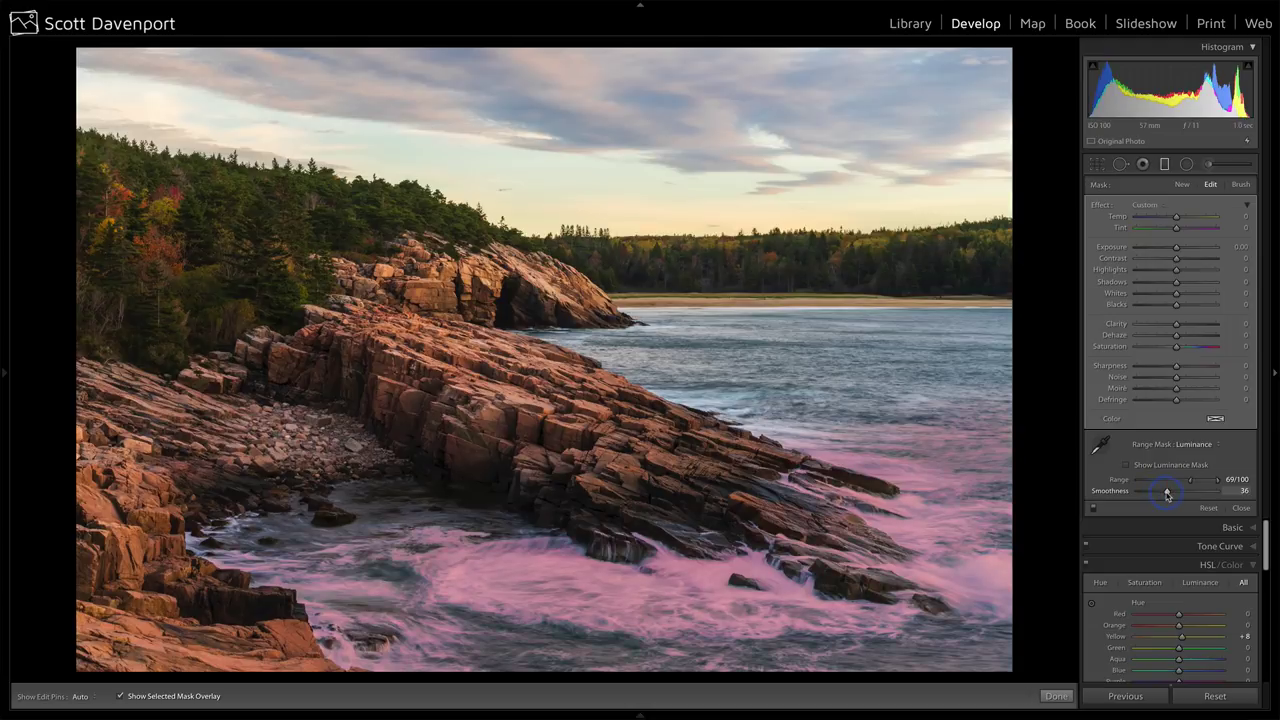
pyautogui.press('shift')
pyautogui.hotkey('shift', 'o')
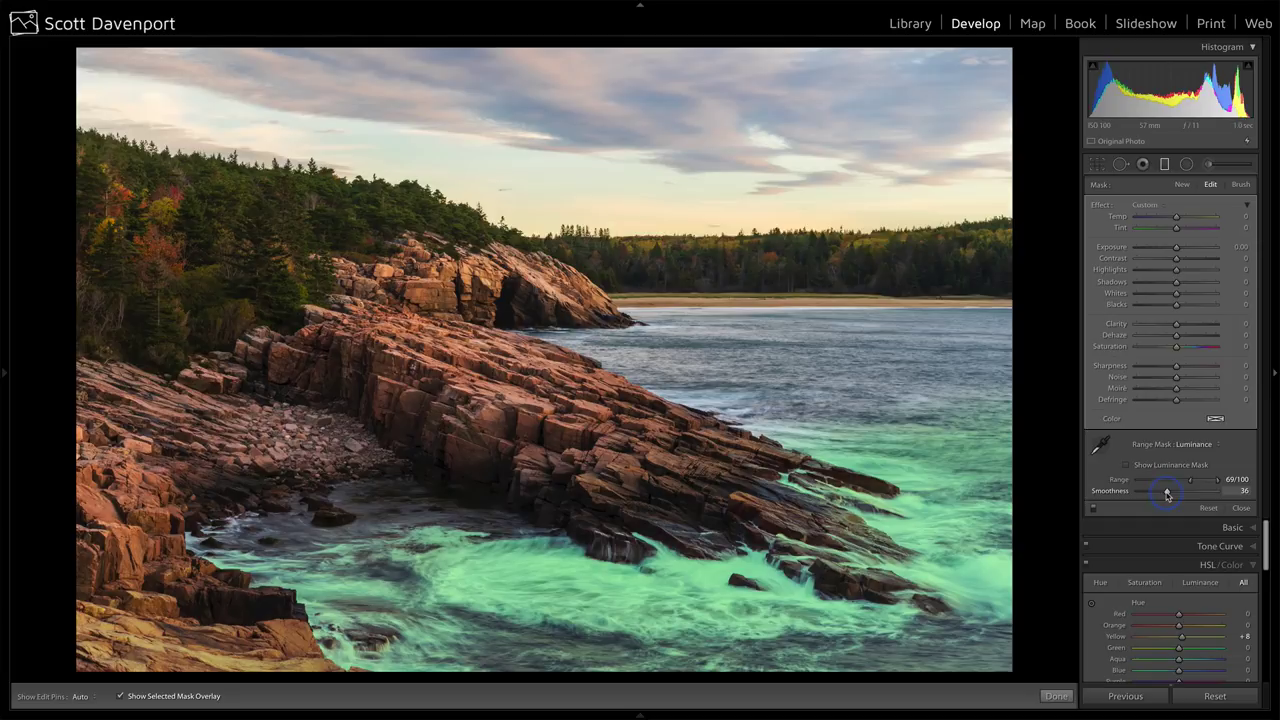
pyautogui.moveTo(1167, 494); pyautogui.dragTo(1153, 493)
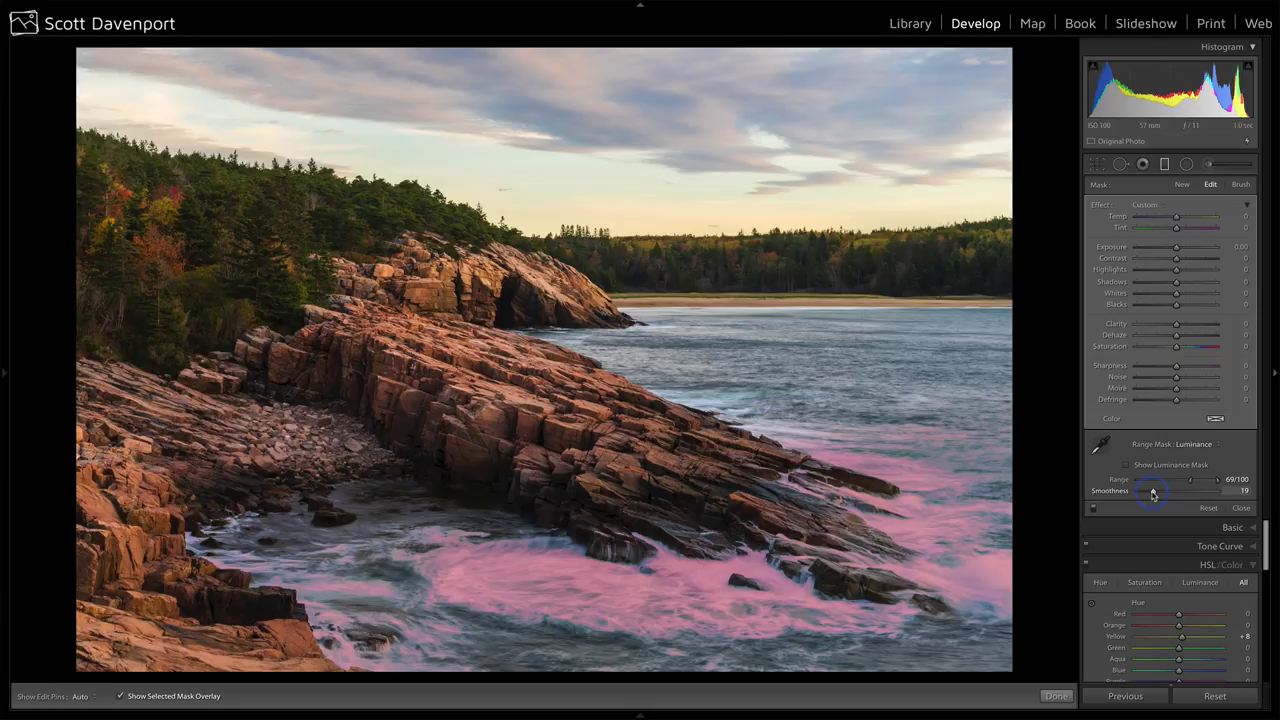
pyautogui.press('o')
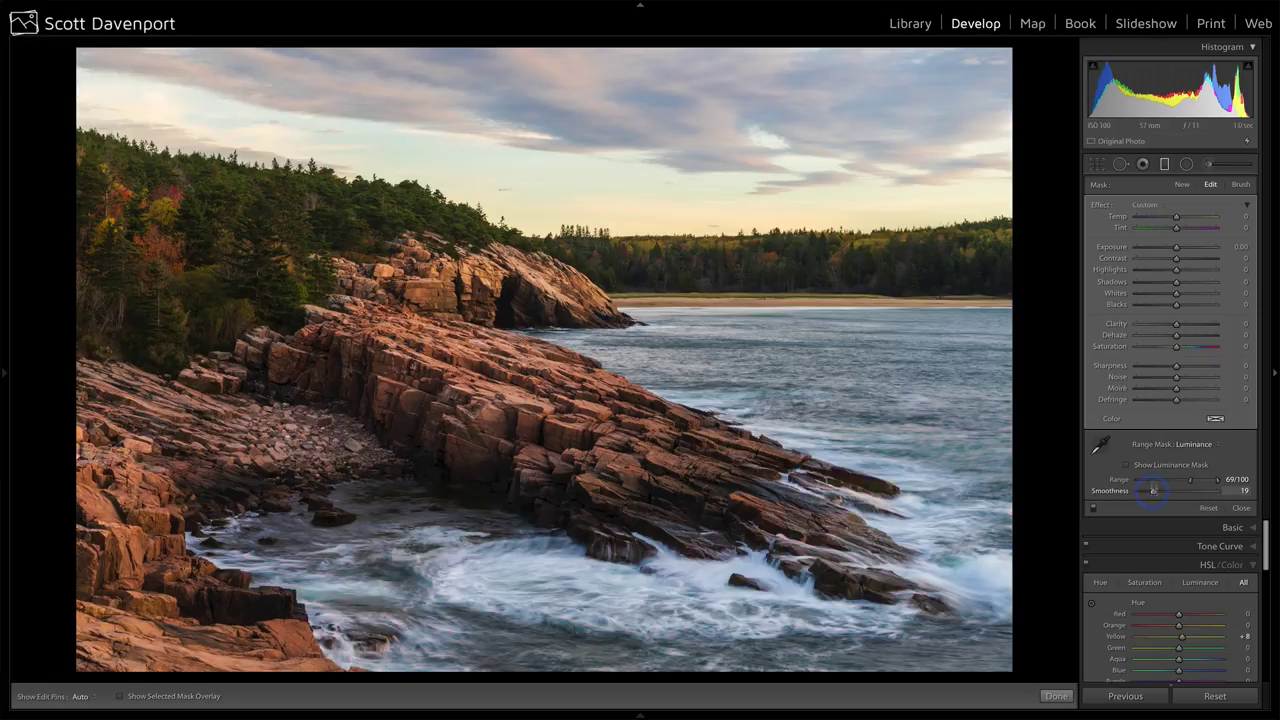
# Step: Brighten the masked surf with a graduated filter Exposure of 0.37, comparing the photo with the filter off and on
pyautogui.click(1193, 250)
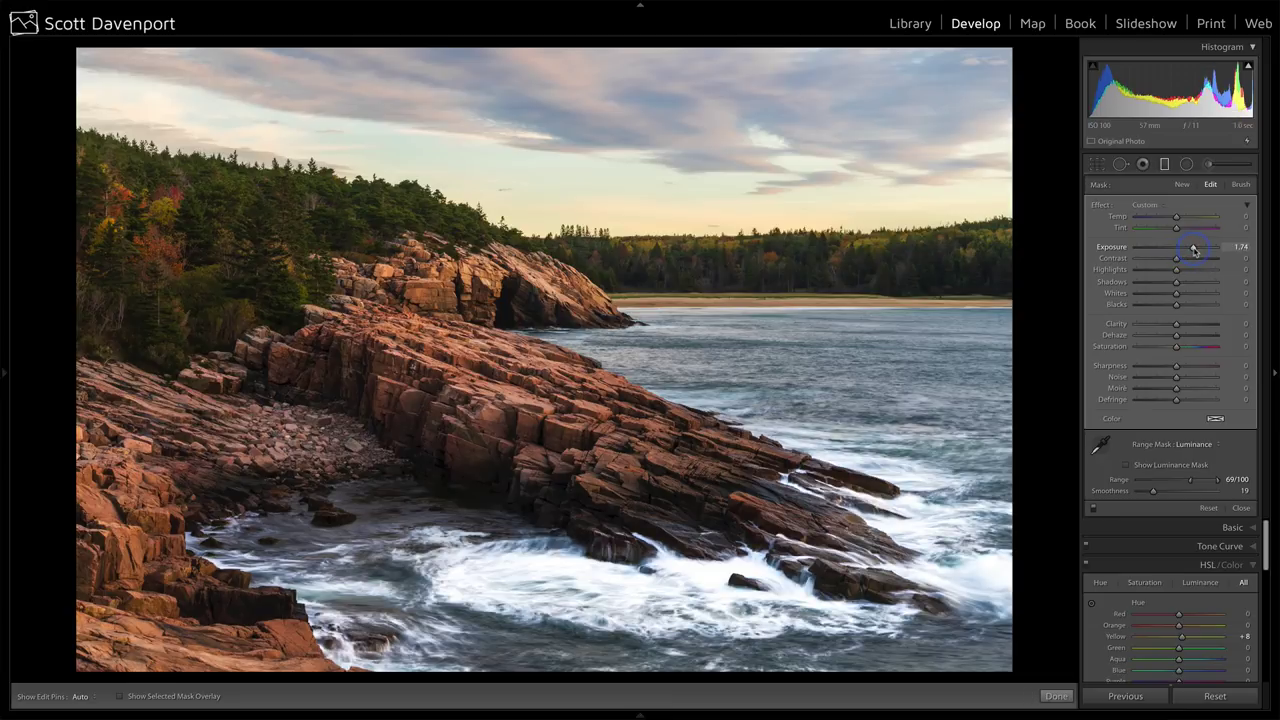
pyautogui.moveTo(1193, 250); pyautogui.dragTo(1181, 251)
pyautogui.click(1094, 509)
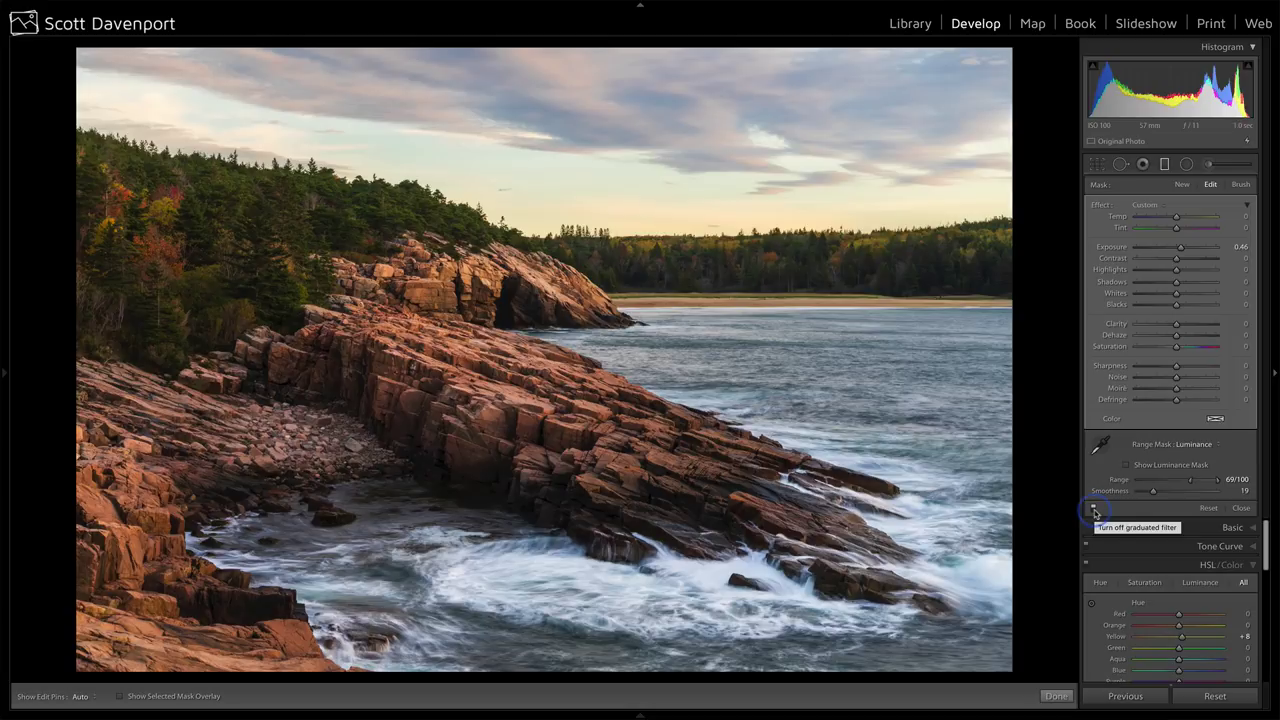
pyautogui.click(1094, 510)
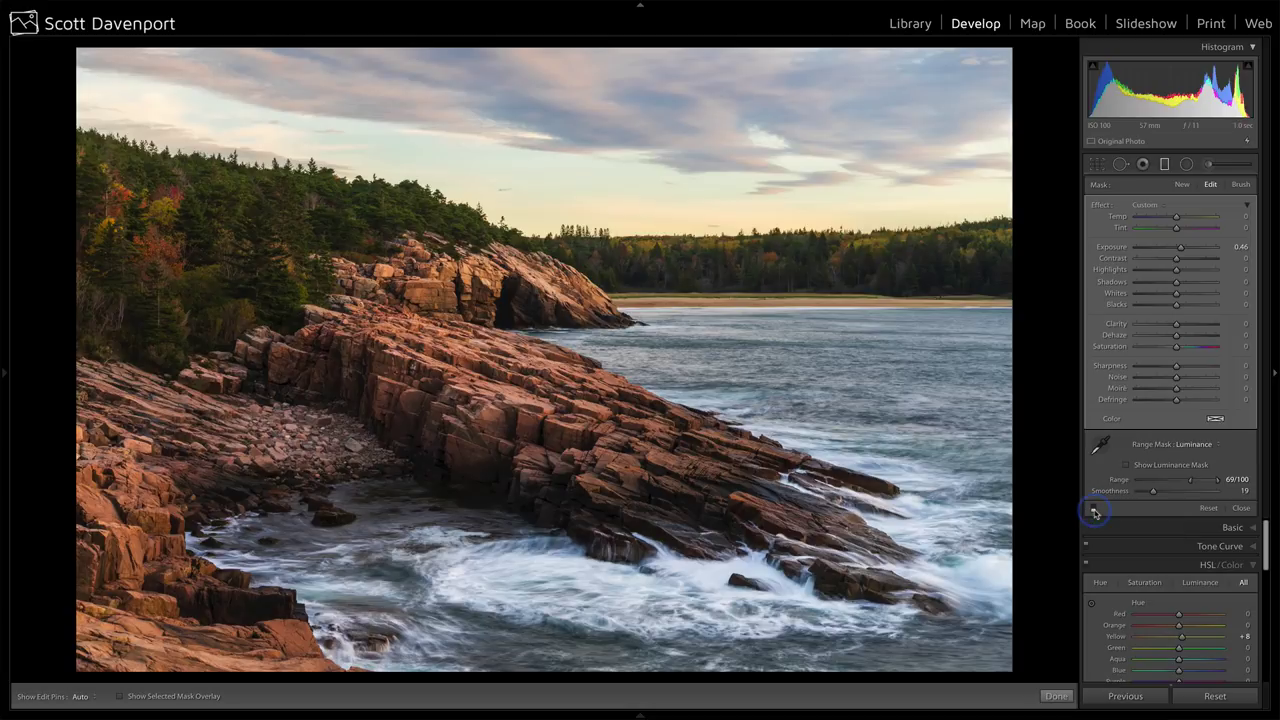
pyautogui.click(1094, 510)
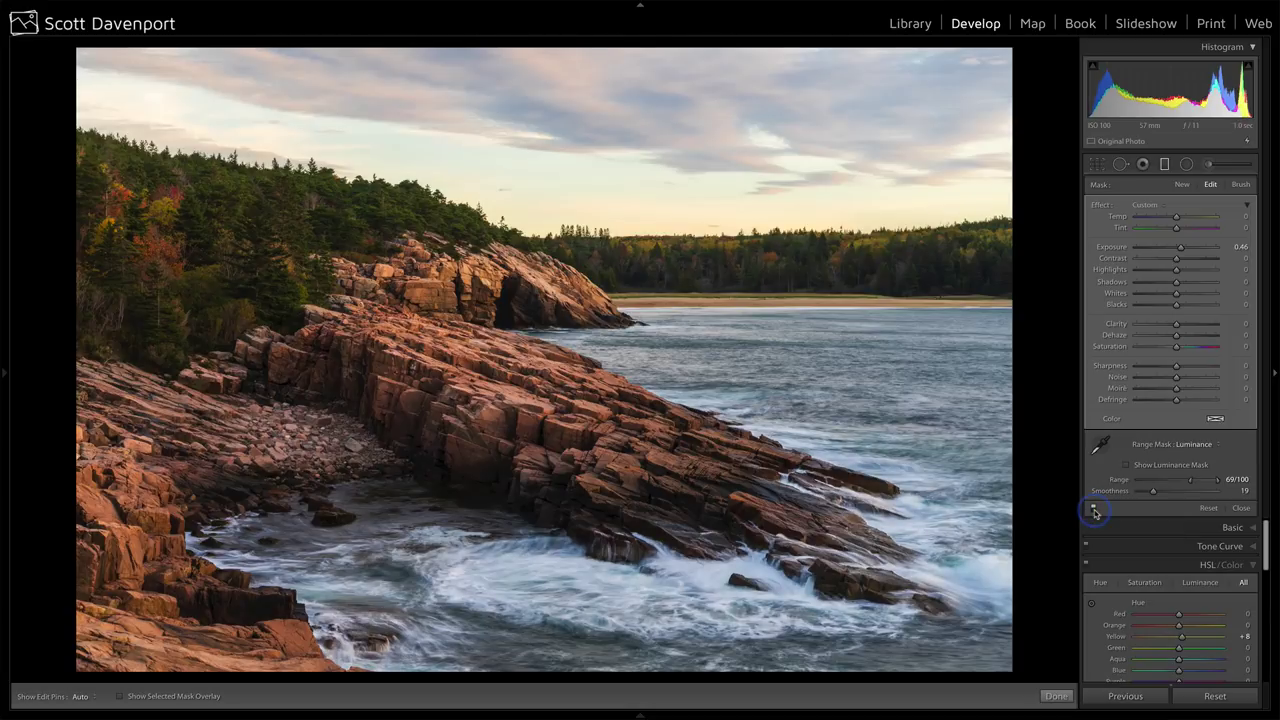
pyautogui.click(1094, 510)
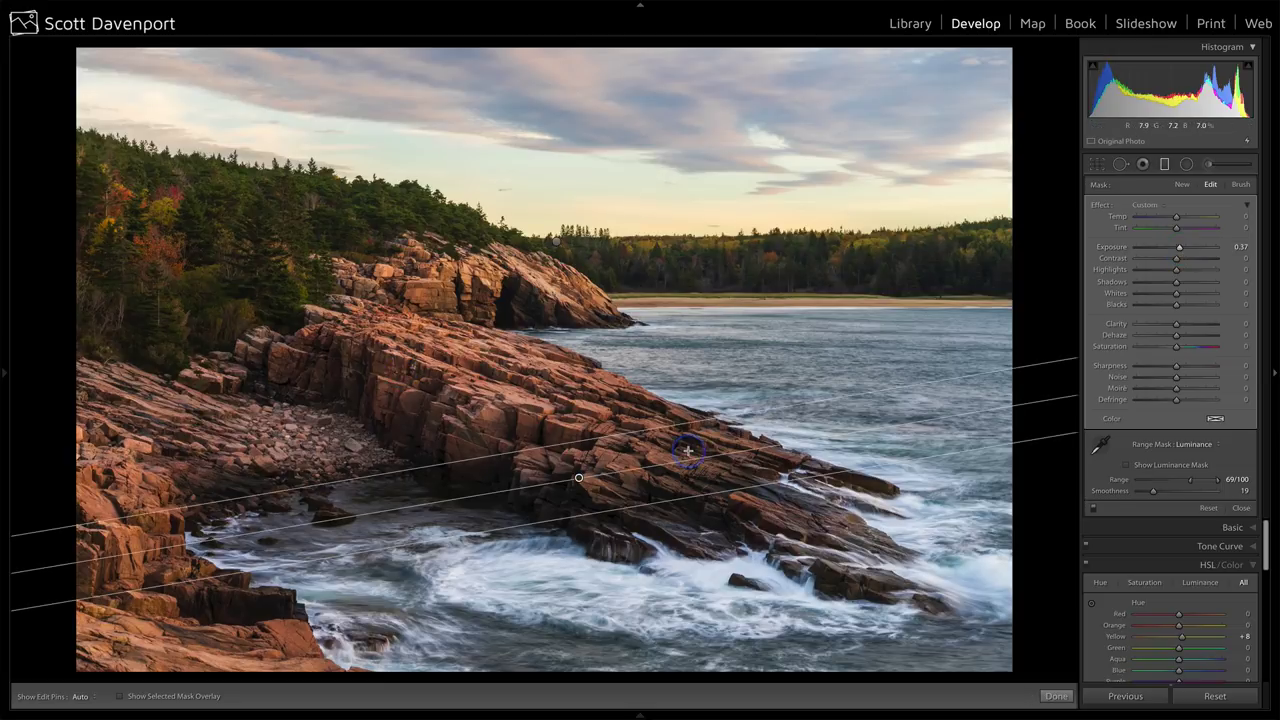
# Step: Draw a wide radial filter over the central rock ledge, tilted to follow the slope of the ledge down to the surf
pyautogui.click(1187, 164)
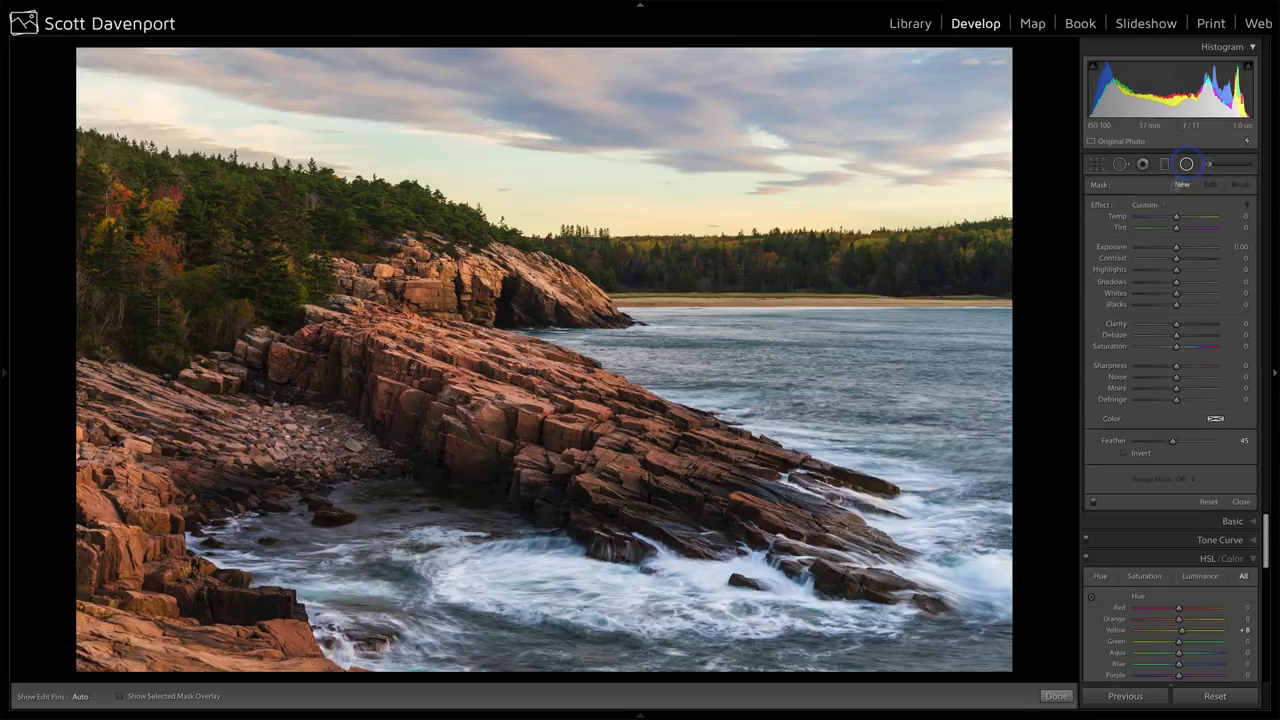
pyautogui.moveTo(579, 396); pyautogui.dragTo(830, 584)
pyautogui.moveTo(831, 395); pyautogui.dragTo(939, 396)
pyautogui.moveTo(869, 267); pyautogui.dragTo(909, 334)
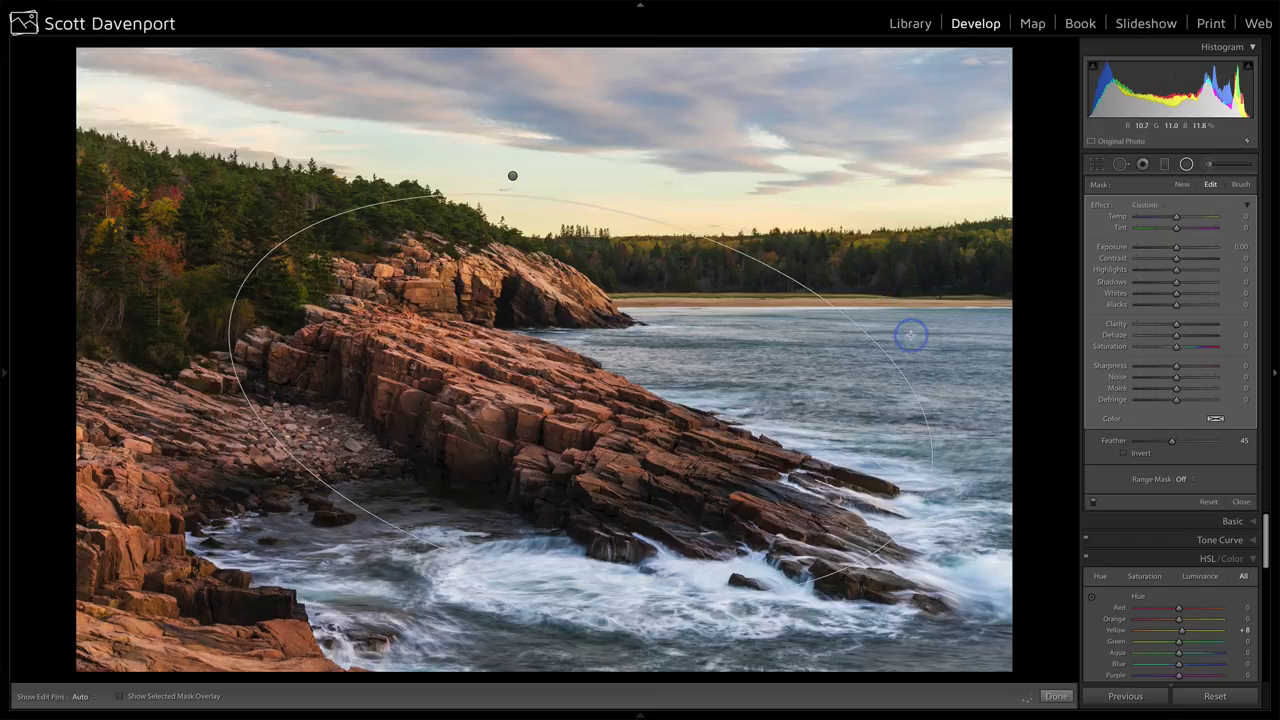
pyautogui.moveTo(584, 399); pyautogui.dragTo(601, 444)
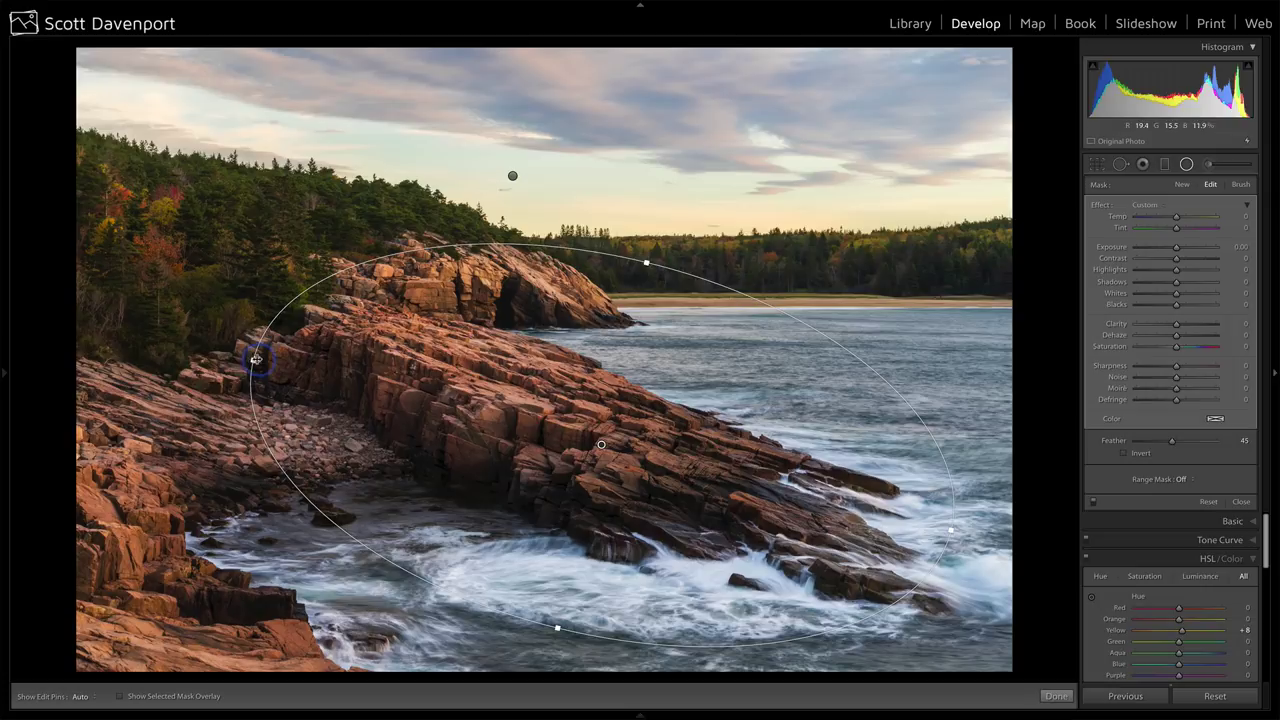
# Step: Stretch the rock ledge's radial filter lengthwise and slim it, keeping it centred on the ledge
pyautogui.moveTo(255, 360); pyautogui.dragTo(207, 331)
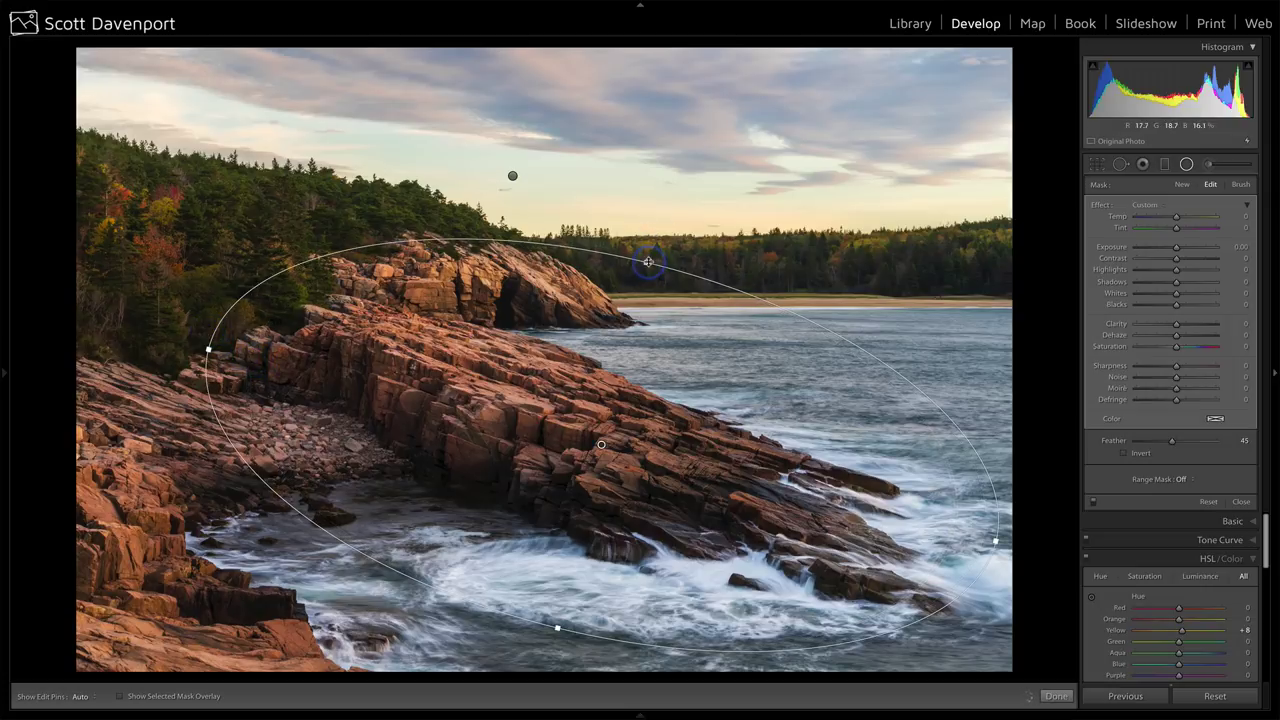
pyautogui.moveTo(651, 263); pyautogui.dragTo(640, 286)
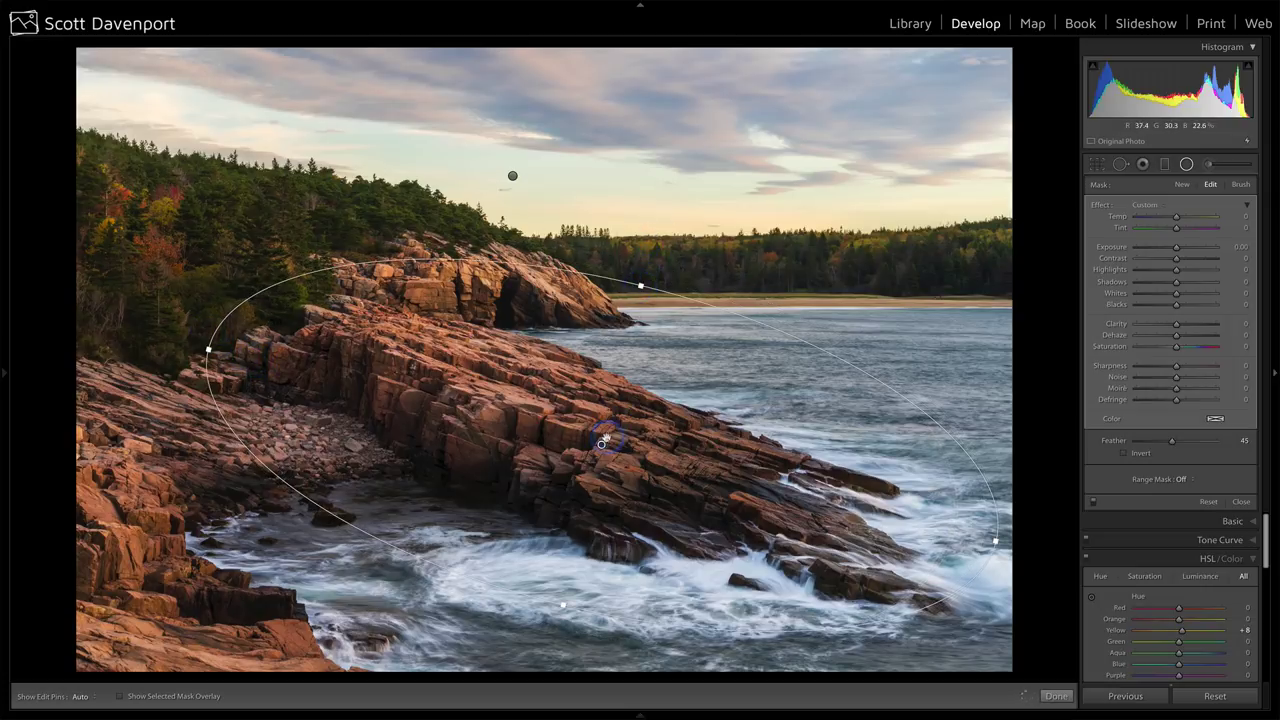
pyautogui.moveTo(596, 444); pyautogui.dragTo(604, 434)
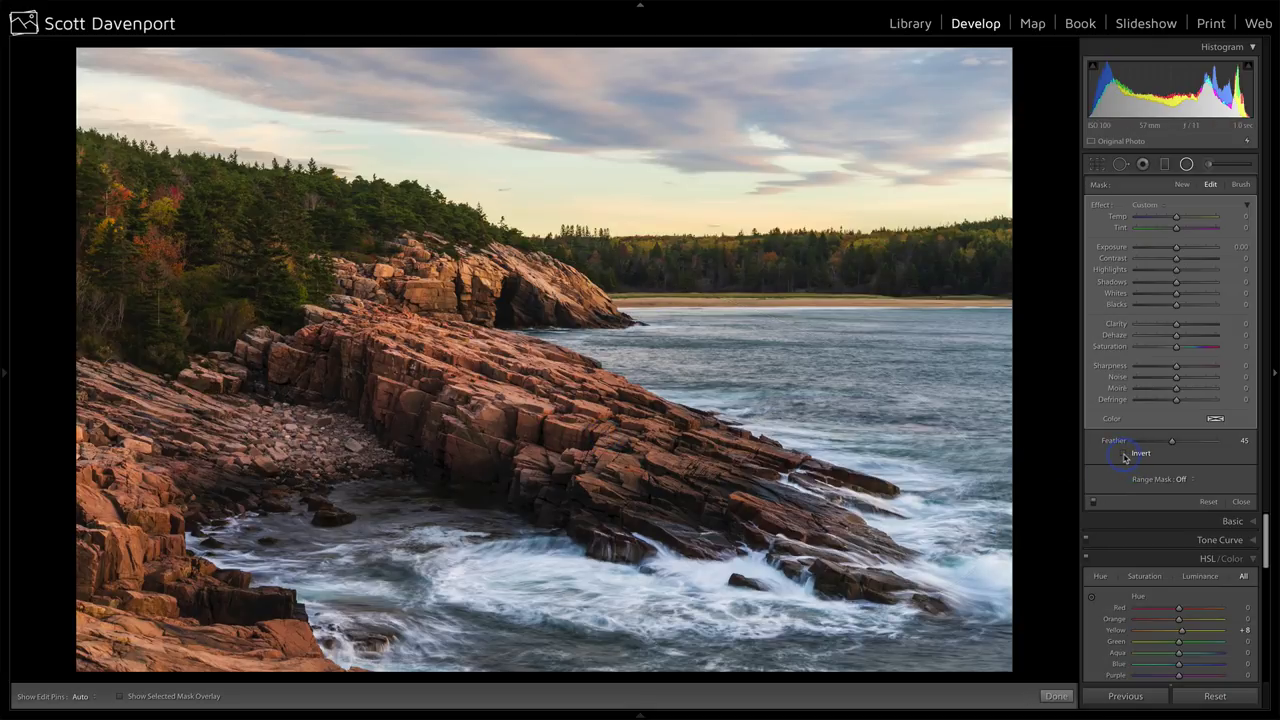
# Step: Invert the rock ledge's radial filter with its overlay shown, and narrow, tilt and shift the ellipse to fit the ledge more closely
pyautogui.press('o')
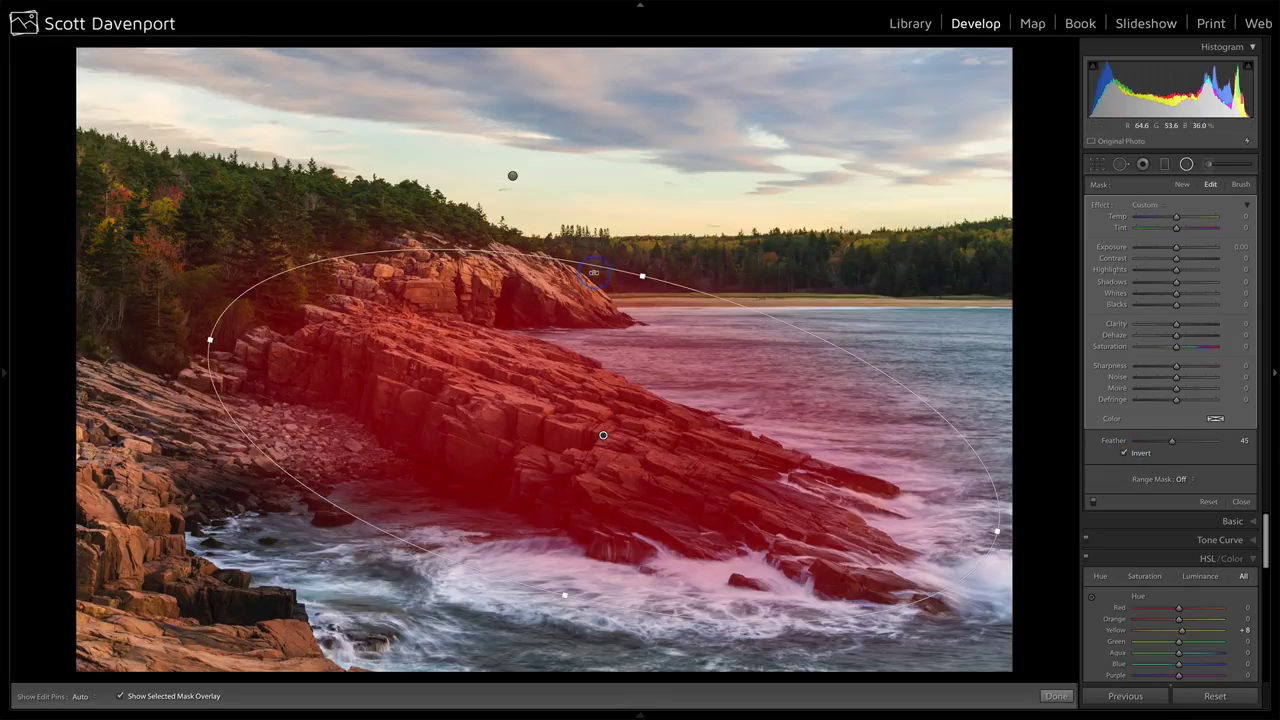
pyautogui.moveTo(641, 274); pyautogui.dragTo(633, 313)
pyautogui.moveTo(740, 334); pyautogui.dragTo(755, 346)
pyautogui.moveTo(603, 435); pyautogui.dragTo(618, 460)
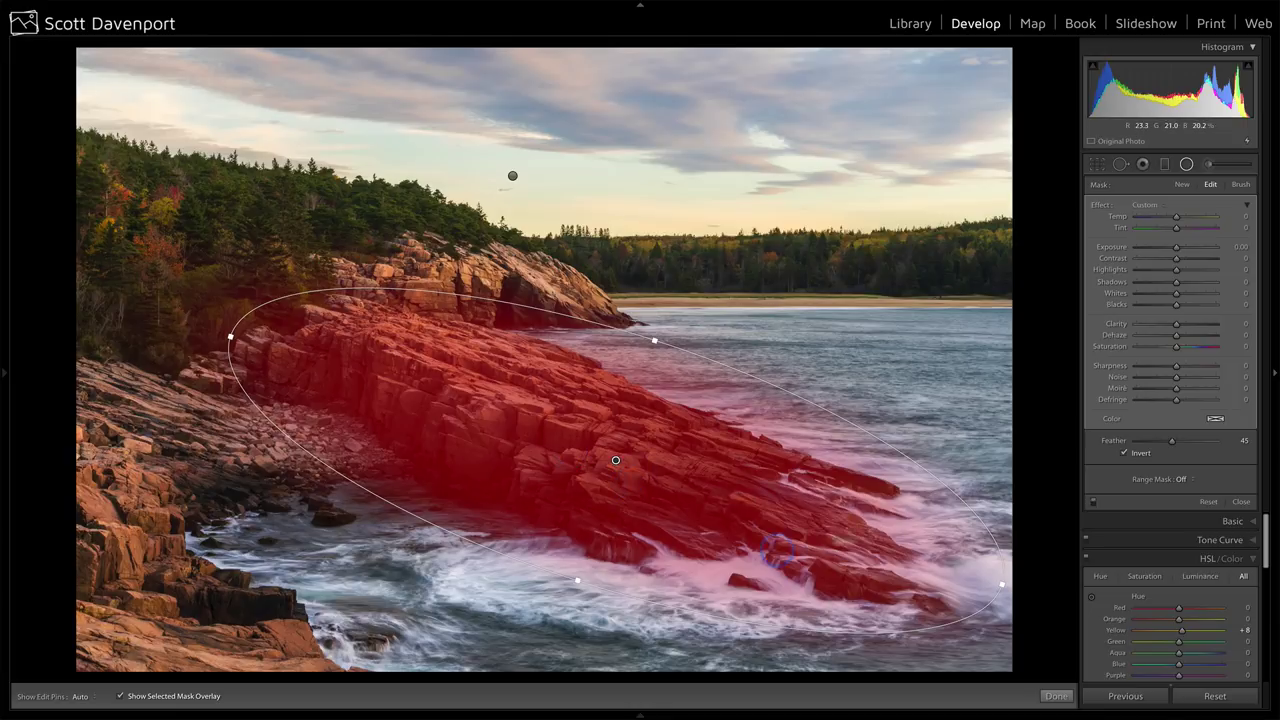
# Step: Limit the rock ledge's radial filter with a Luminance range mask of 0/55
pyautogui.click(1181, 479)
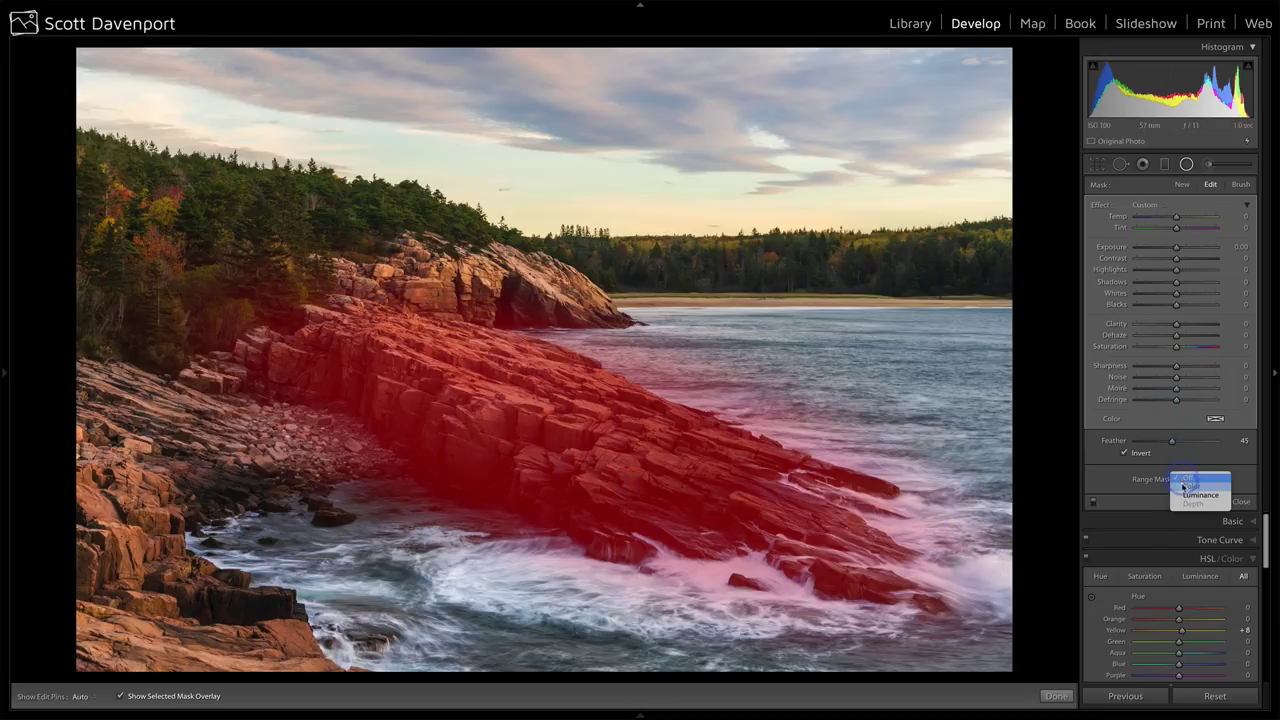
pyautogui.click(1185, 499)
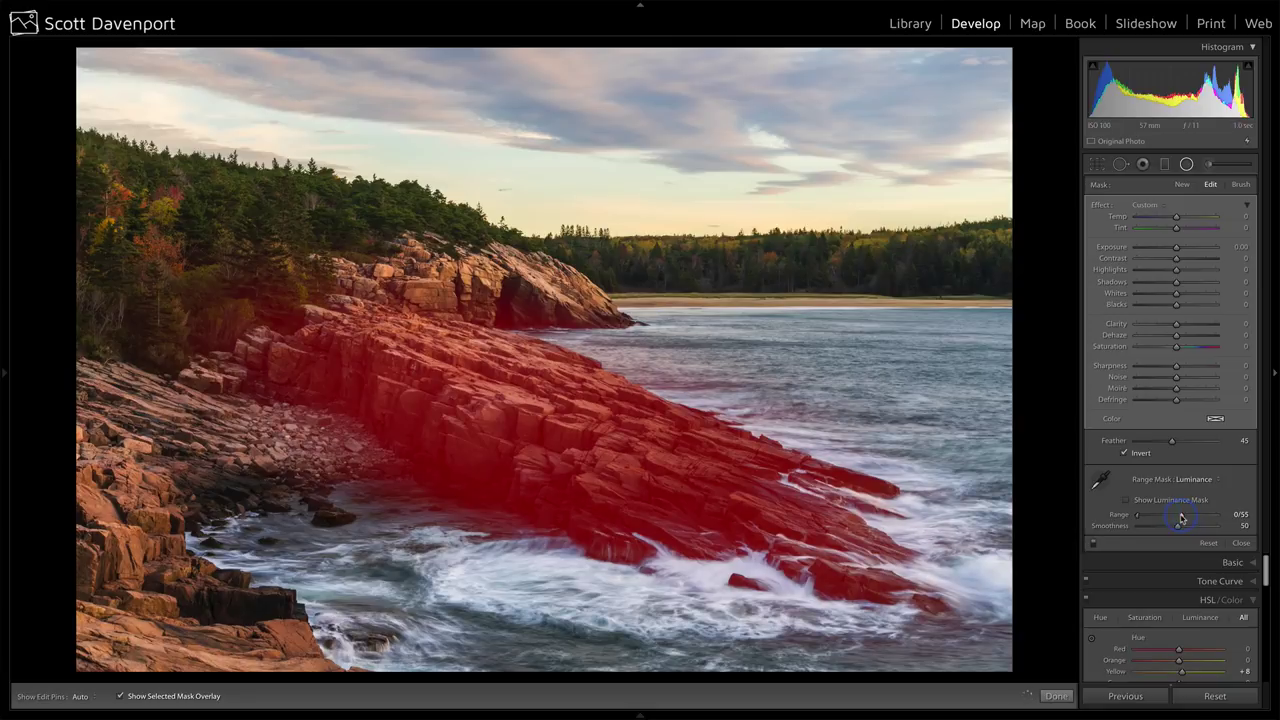
pyautogui.moveTo(742, 578)
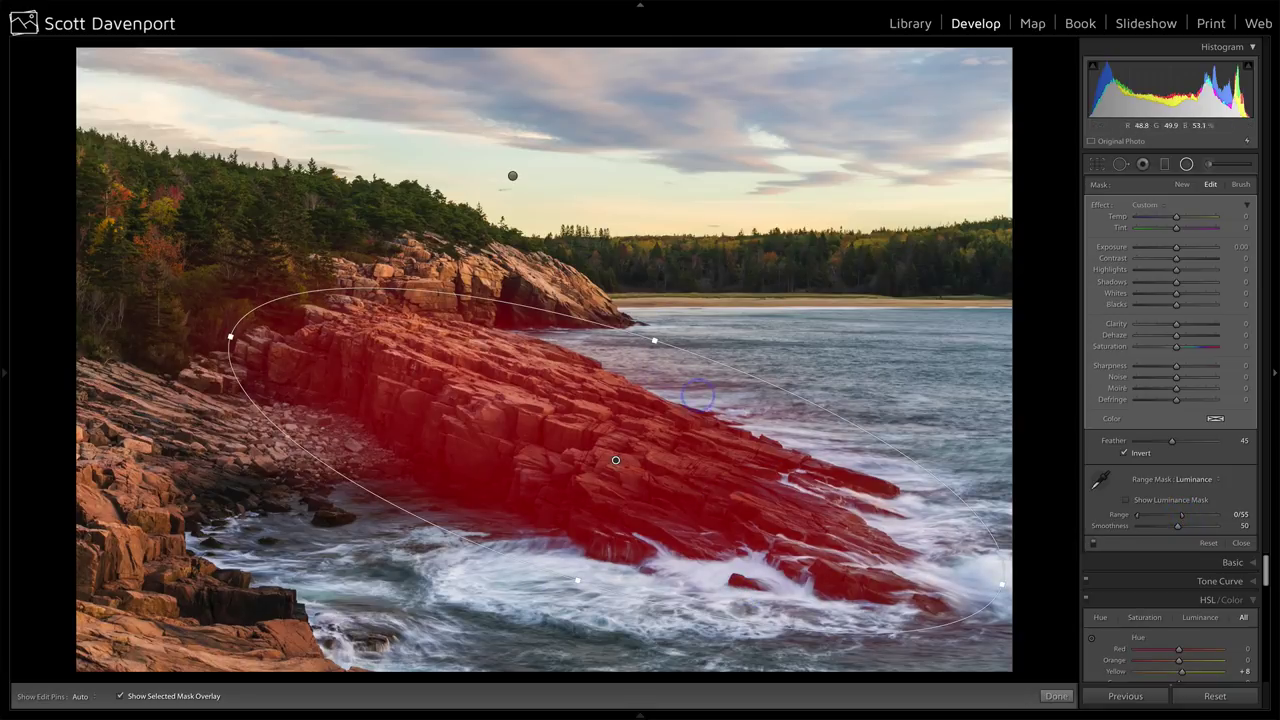
# Step: Erase the ledge filter's mask from the surrounding water and pebbles with an Auto Mask eraser of size 17, feather 32 and flow 100
pyautogui.click(1241, 186)
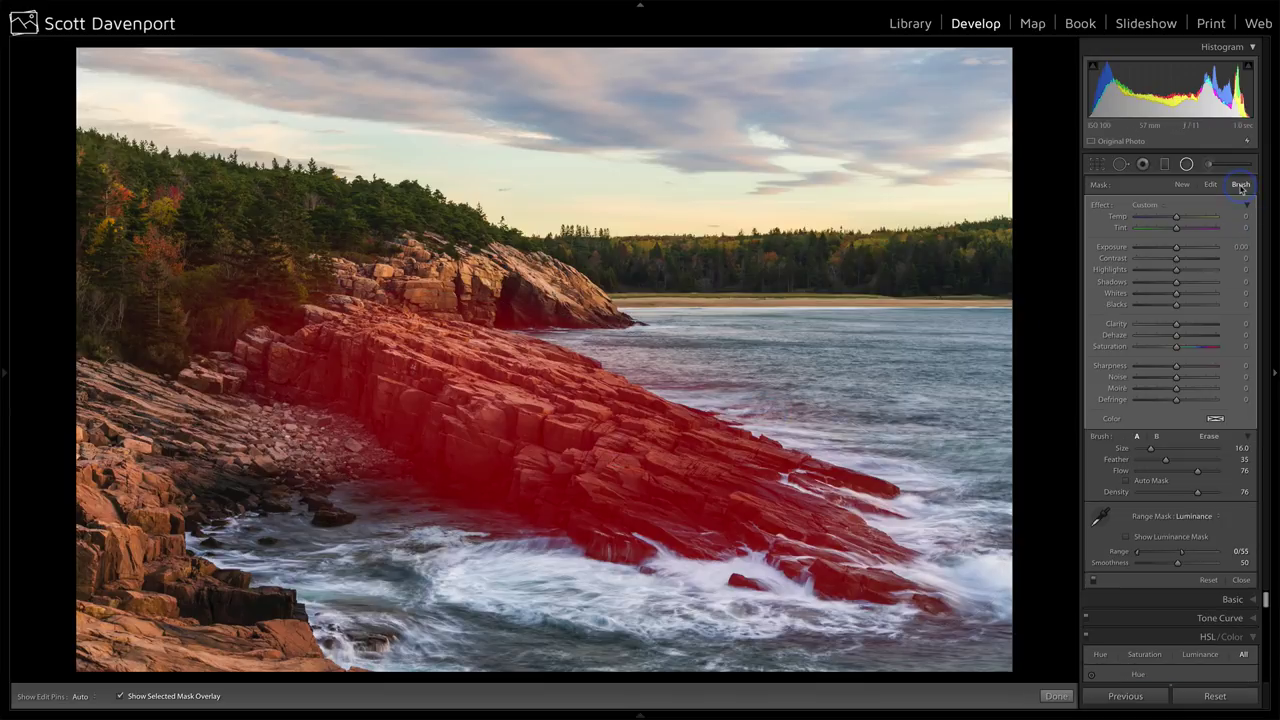
pyautogui.click(1209, 436)
pyautogui.click(1209, 437)
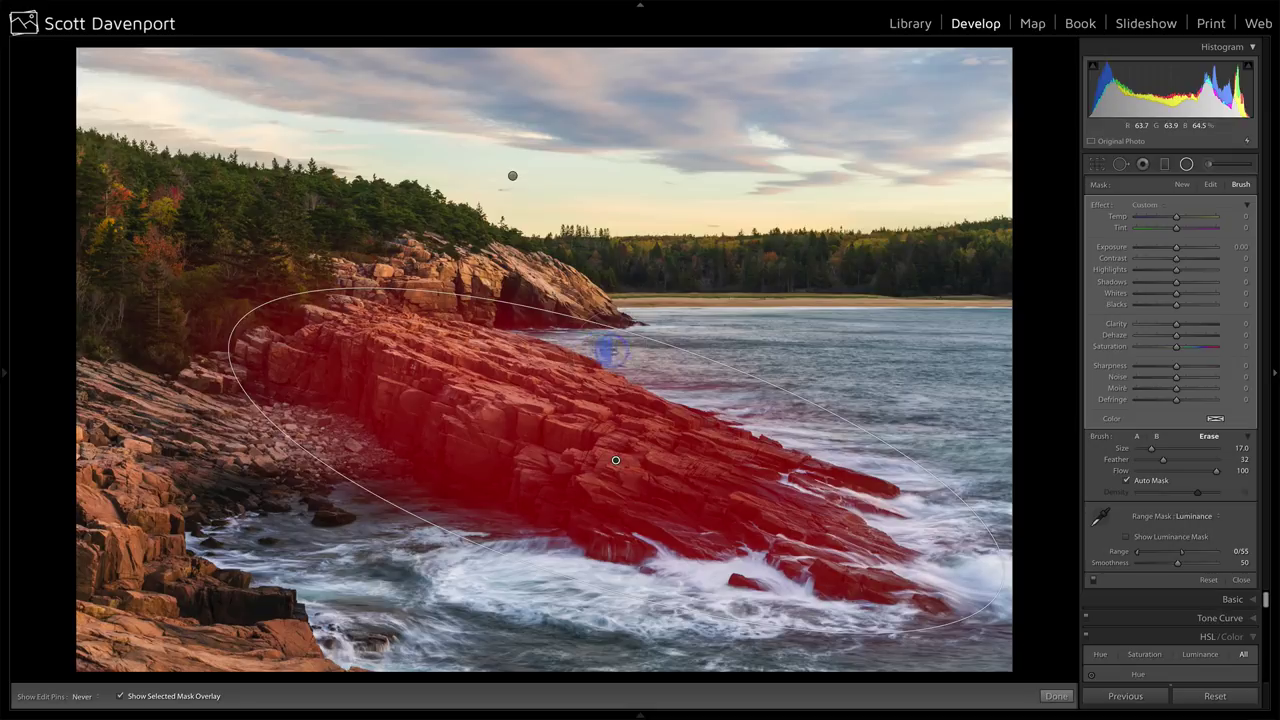
pyautogui.press('h')
pyautogui.press('h')
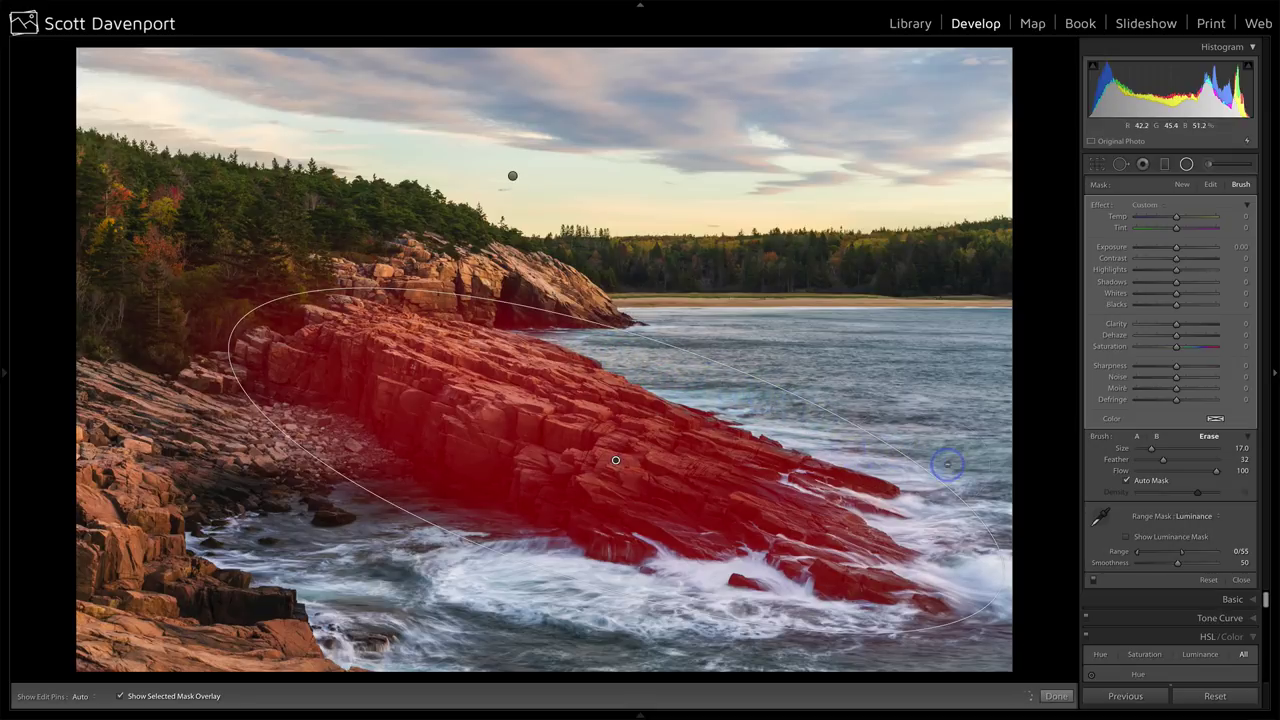
pyautogui.moveTo(481, 548)
pyautogui.mouseDown()
pyautogui.moveTo(492, 518)
pyautogui.moveTo(371, 487)
pyautogui.moveTo(300, 430)
pyautogui.moveTo(315, 440)
pyautogui.mouseUp()
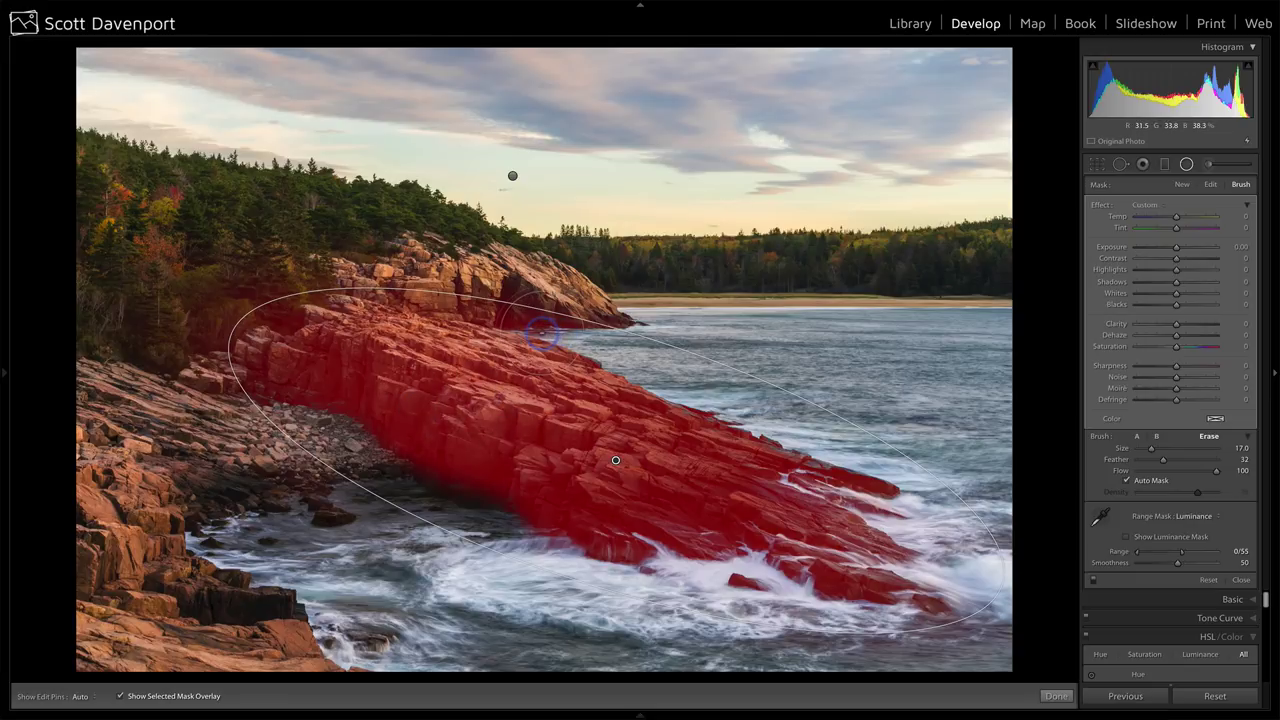
# Step: Erase the mask spill at the base of the far cliff with a size 7 eraser, and set the ledge filter's Clarity to 28
pyautogui.scroll(-3, 525, 322)
pyautogui.scroll(-3, 510, 313)
pyautogui.press('h')
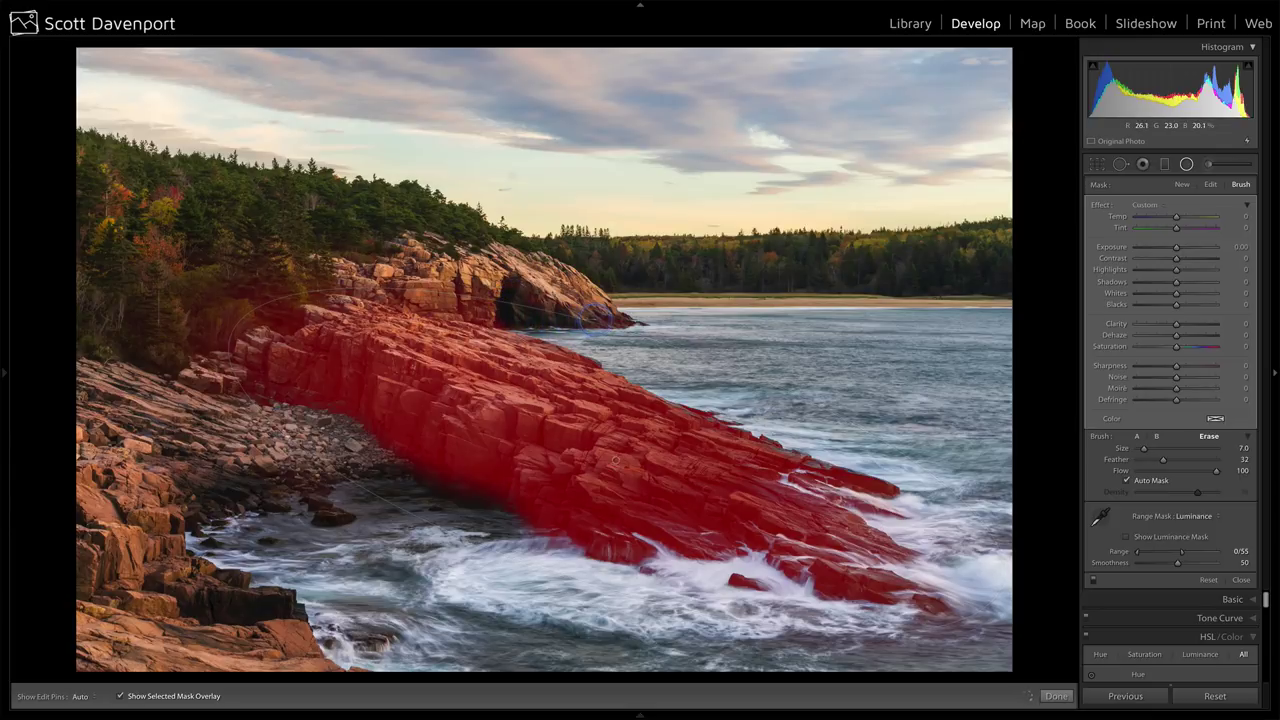
pyautogui.press('h')
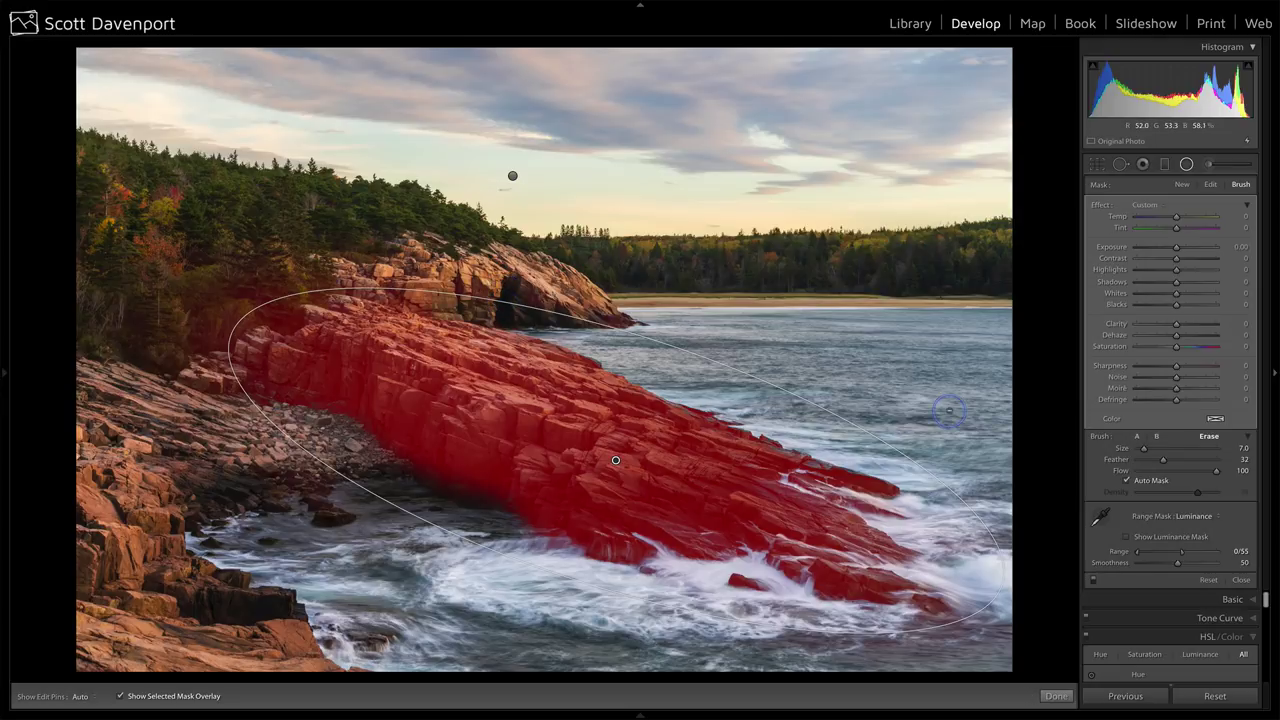
pyautogui.press('o')
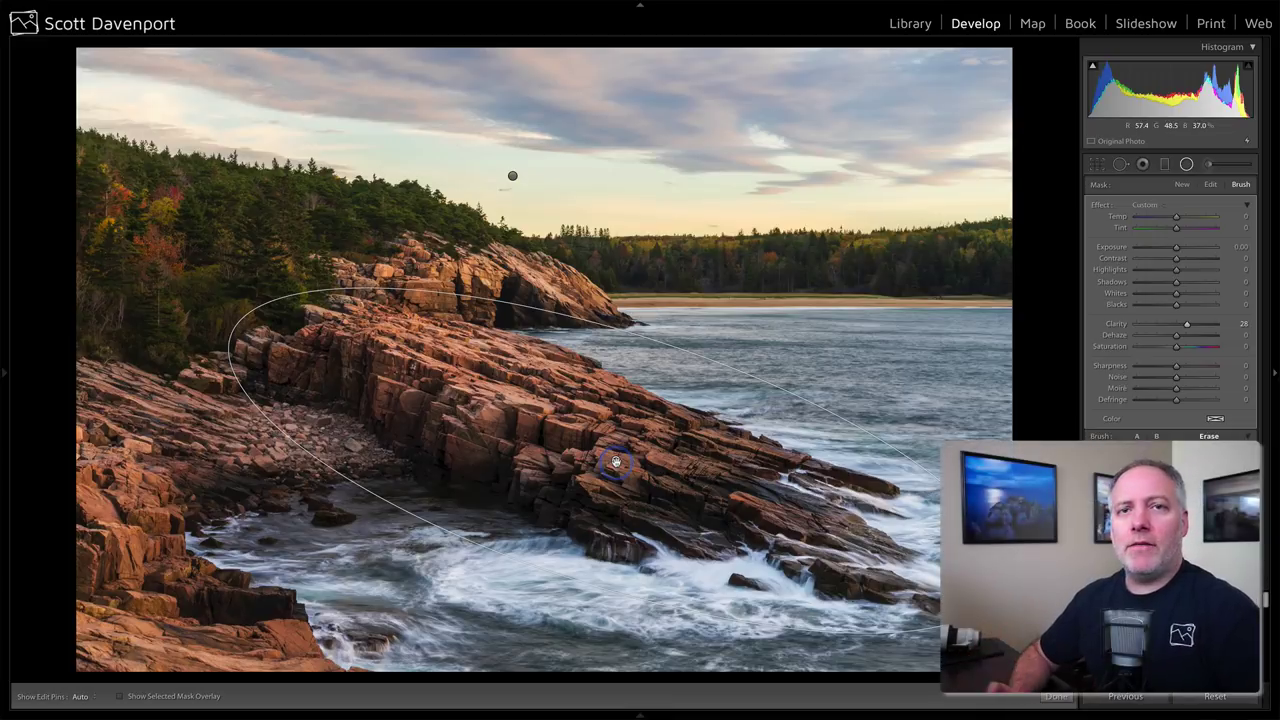
pyautogui.press('o')
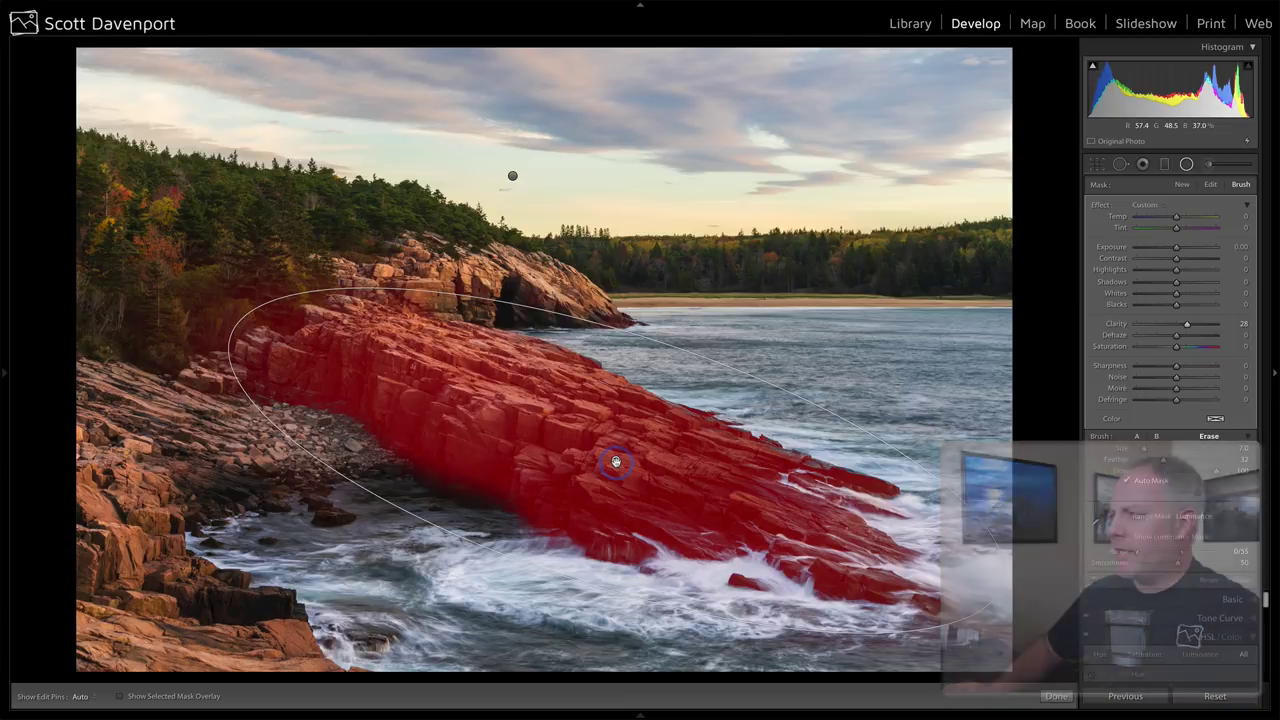
# Step: Duplicate the rock ledge's radial filter and move the copy onto the wooded hillside
pyautogui.rightClick(616, 462)
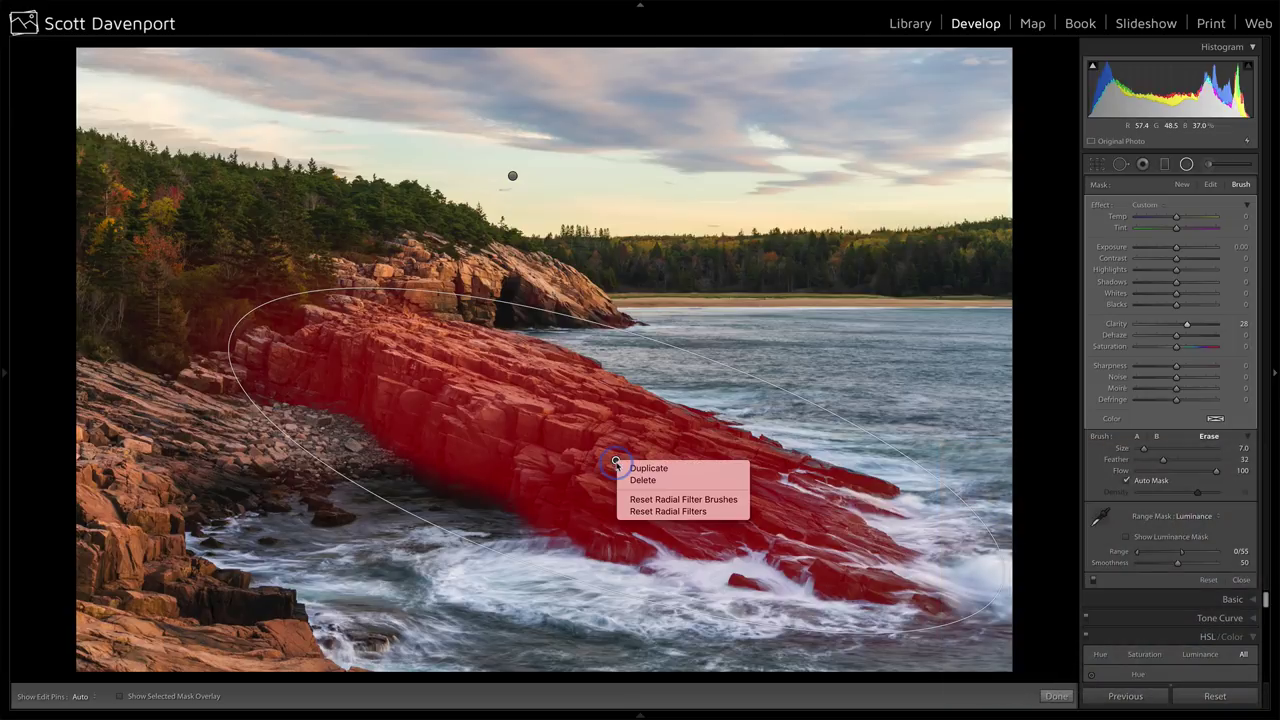
pyautogui.click(628, 466)
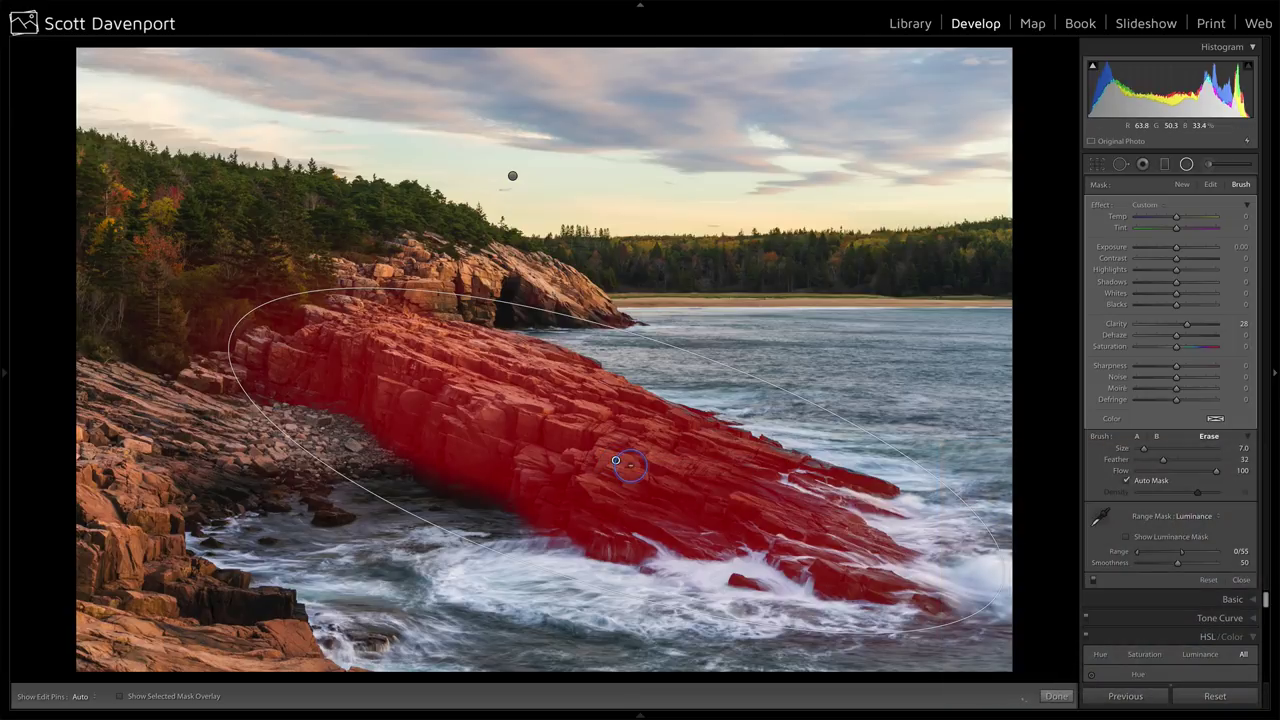
pyautogui.moveTo(616, 462)
pyautogui.mouseDown()
pyautogui.moveTo(366, 274)
pyautogui.moveTo(249, 246)
pyautogui.moveTo(471, 177)
pyautogui.mouseUp()
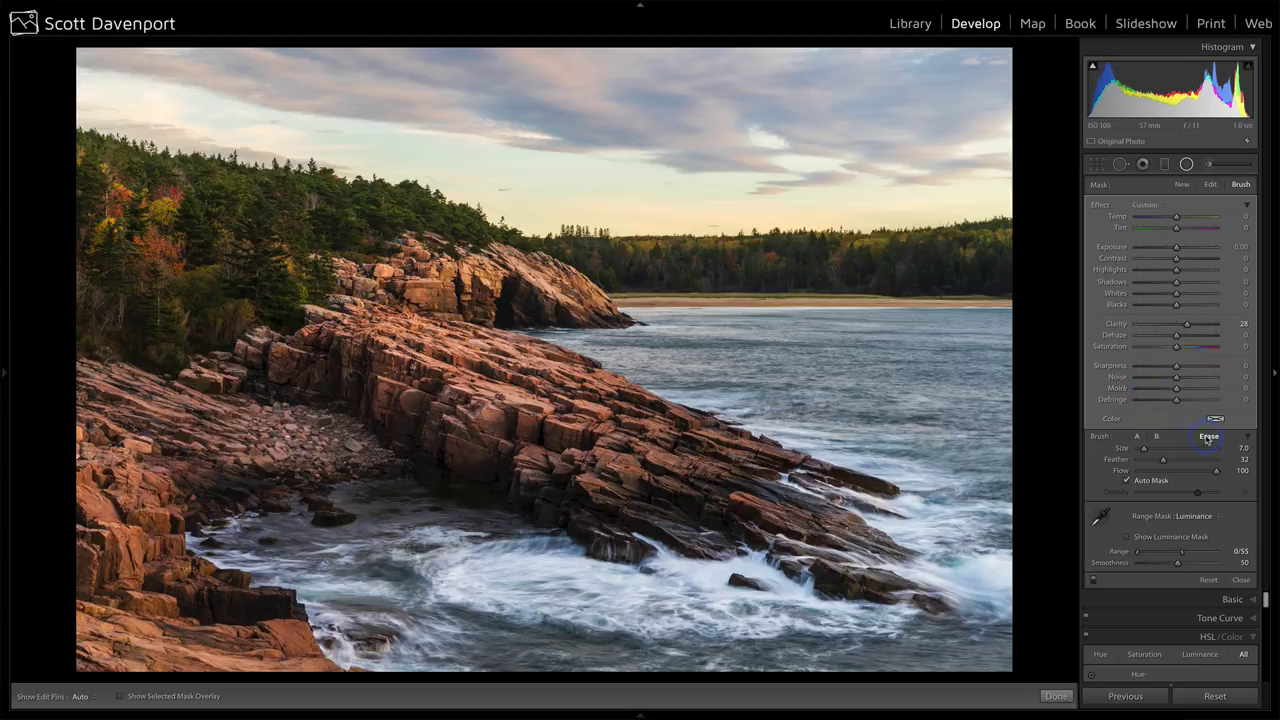
# Step: Shorten, tilt and shift the hillside filter's ellipse to fit the trees, and show its mask overlay
pyautogui.click(1213, 185)
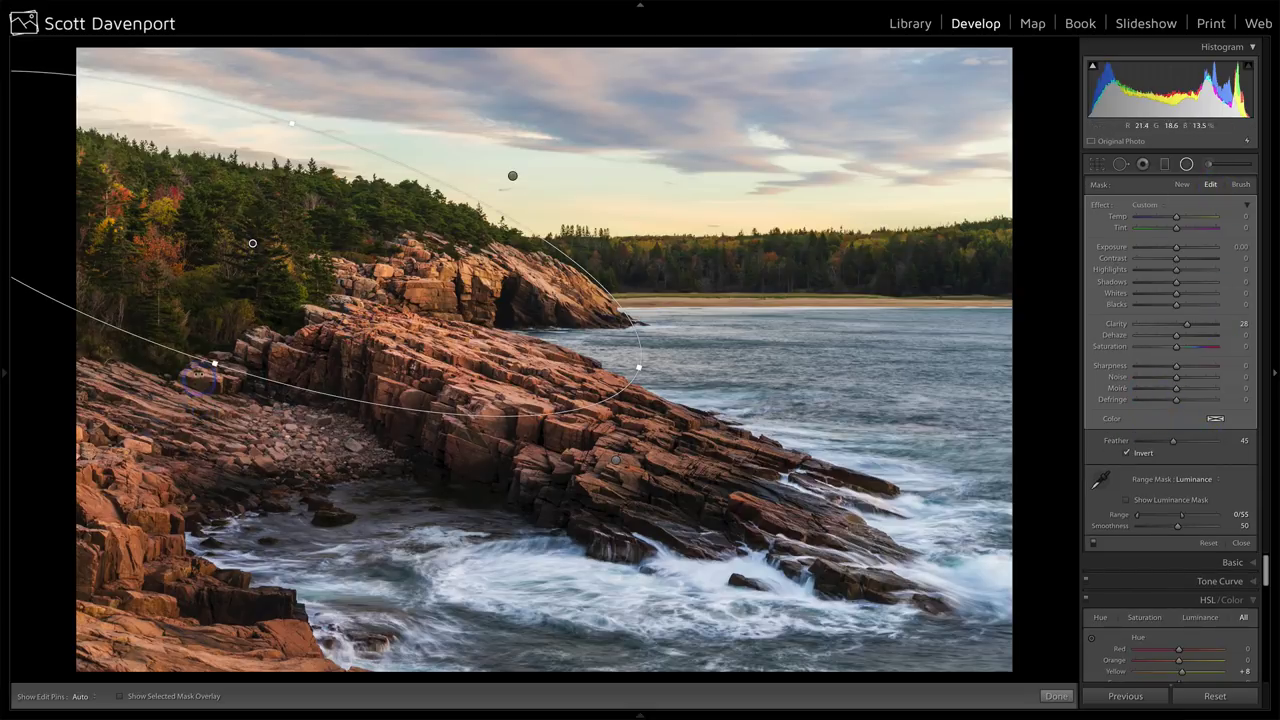
pyautogui.moveTo(229, 377); pyautogui.dragTo(236, 387)
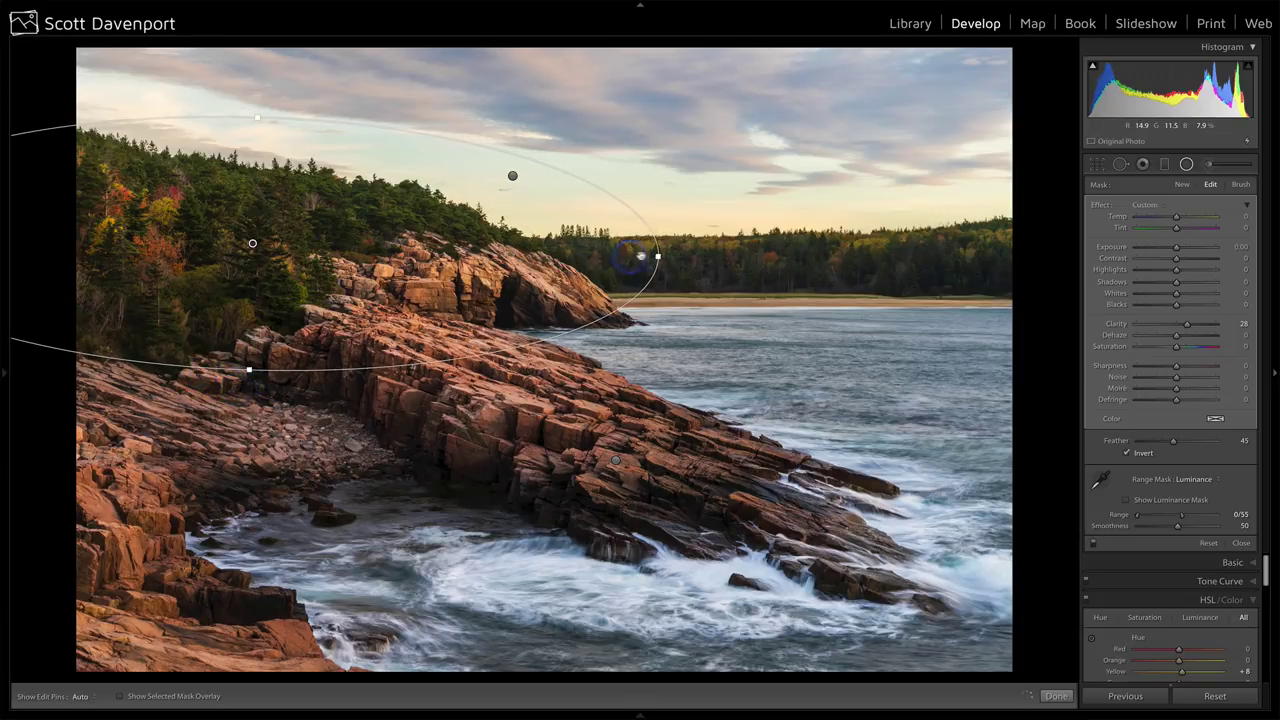
pyautogui.moveTo(657, 256); pyautogui.dragTo(566, 257)
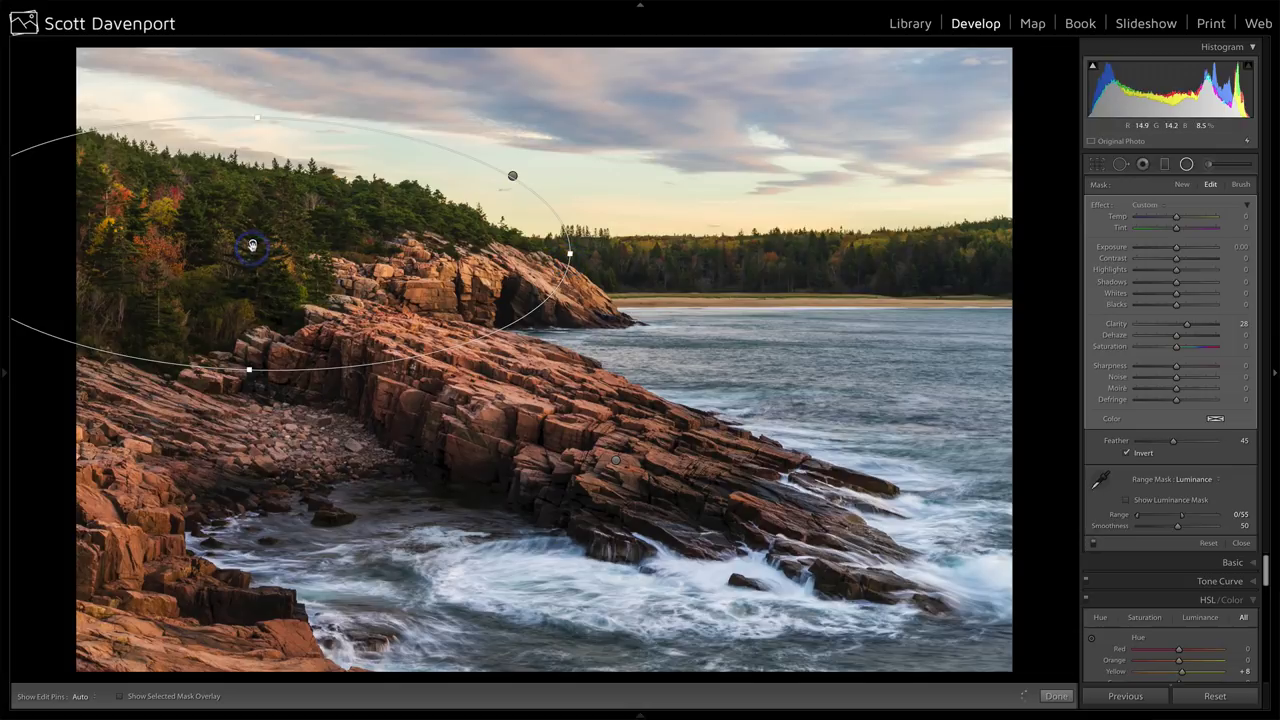
pyautogui.moveTo(250, 243); pyautogui.dragTo(205, 247)
pyautogui.moveTo(412, 141); pyautogui.dragTo(429, 157)
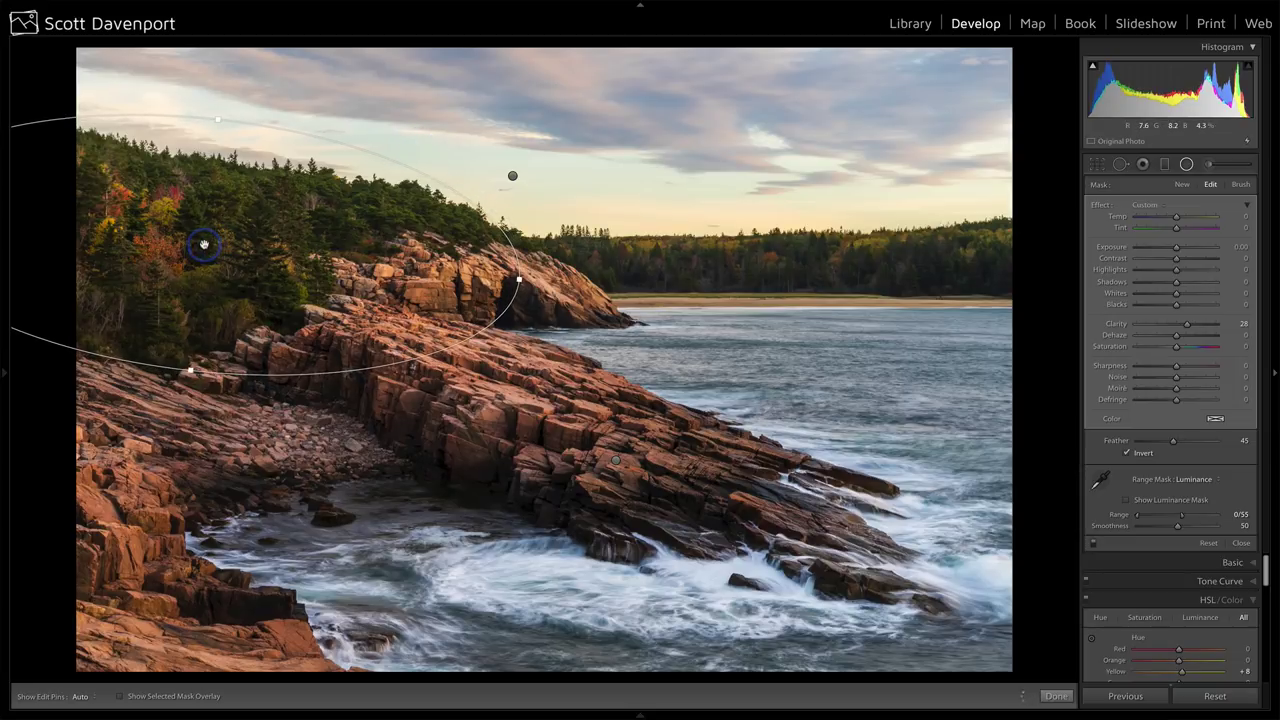
pyautogui.press('o')
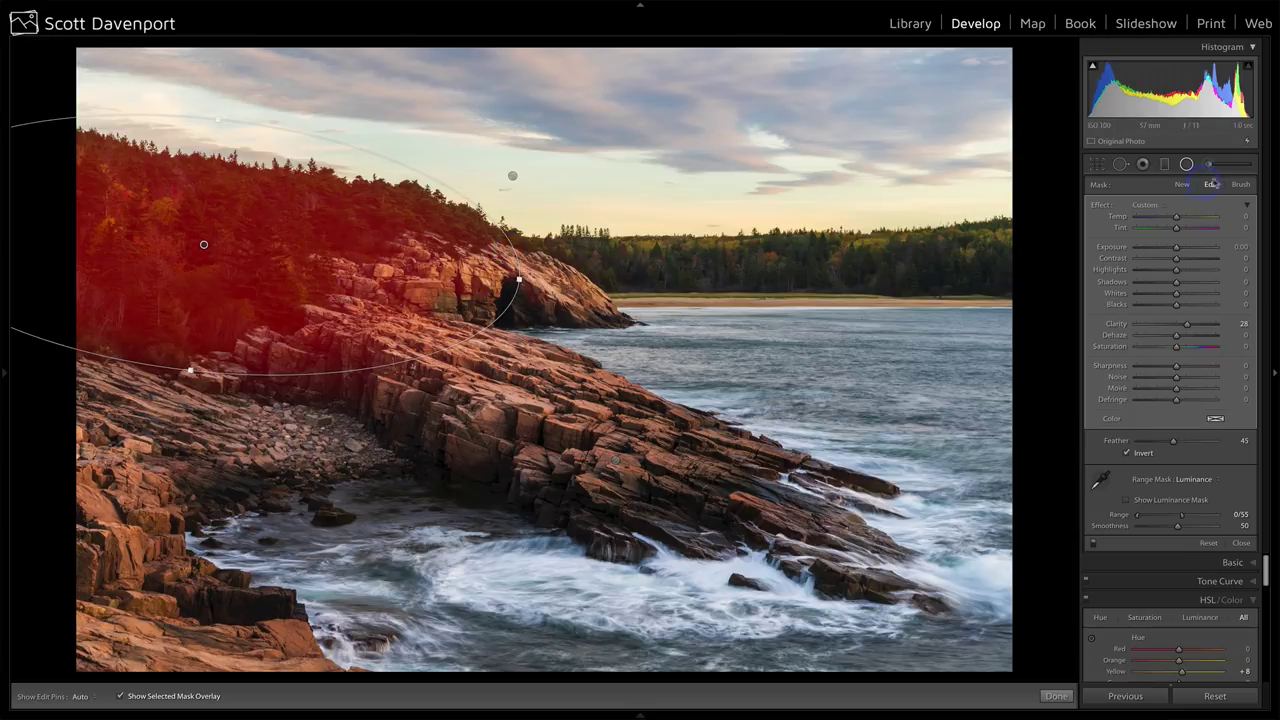
# Step: Erase the hillside filter's mask from the cliff rocks below the trees with a size 12 Auto Mask eraser
pyautogui.click(1240, 184)
pyautogui.click(1208, 437)
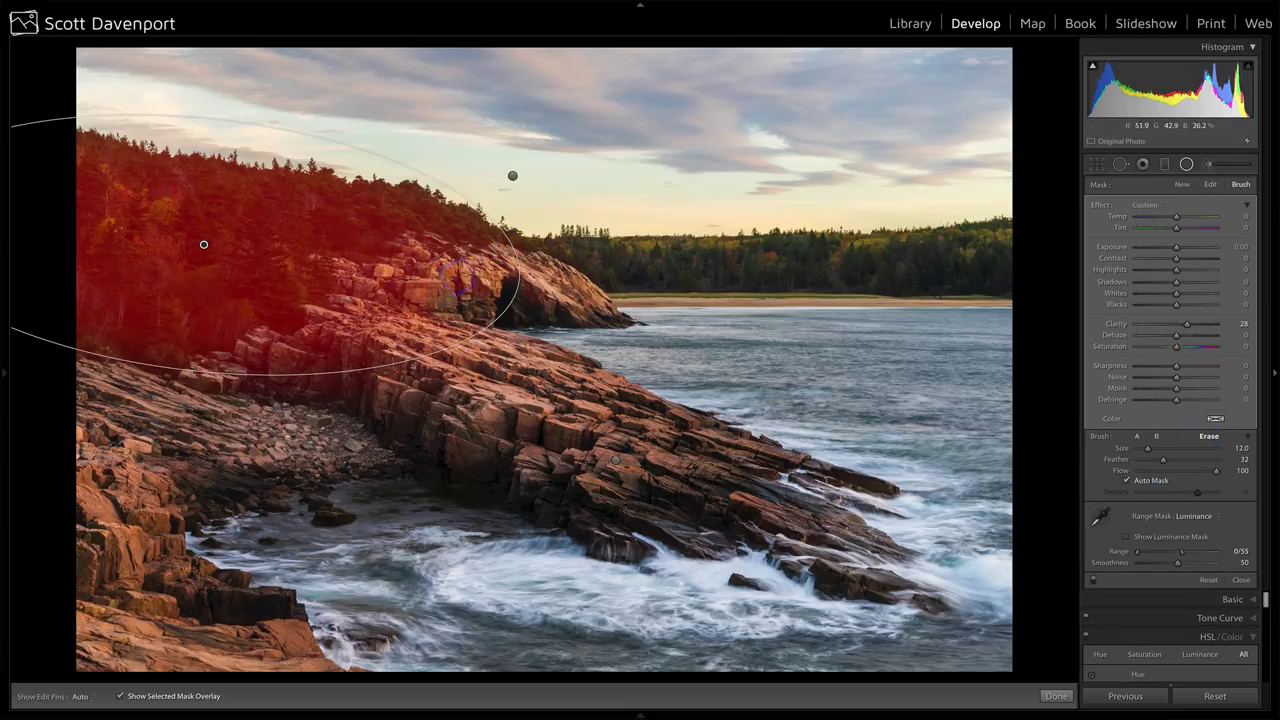
pyautogui.press('h')
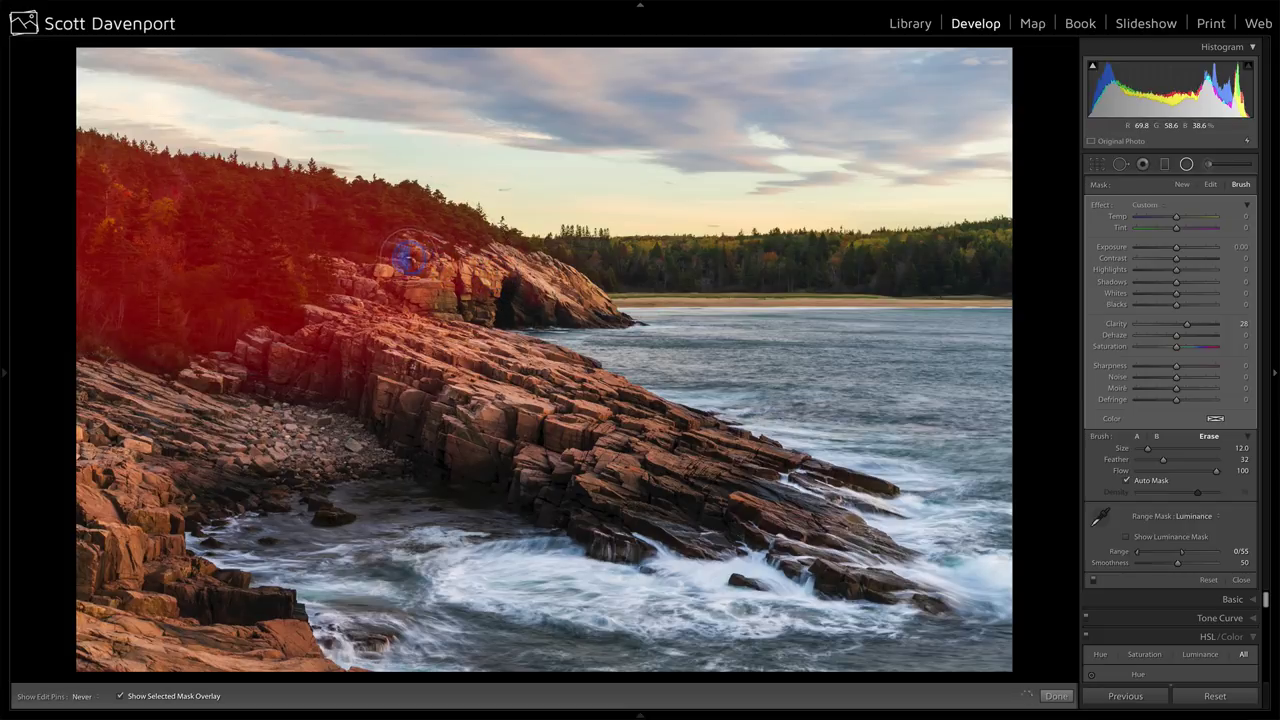
pyautogui.moveTo(408, 258)
pyautogui.mouseDown()
pyautogui.moveTo(355, 278)
pyautogui.moveTo(368, 298)
pyautogui.moveTo(333, 330)
pyautogui.moveTo(285, 351)
pyautogui.moveTo(251, 347)
pyautogui.moveTo(215, 372)
pyautogui.moveTo(325, 368)
pyautogui.moveTo(430, 260)
pyautogui.moveTo(358, 285)
pyautogui.moveTo(345, 272)
pyautogui.moveTo(495, 292)
pyautogui.mouseUp()
pyautogui.press('h')
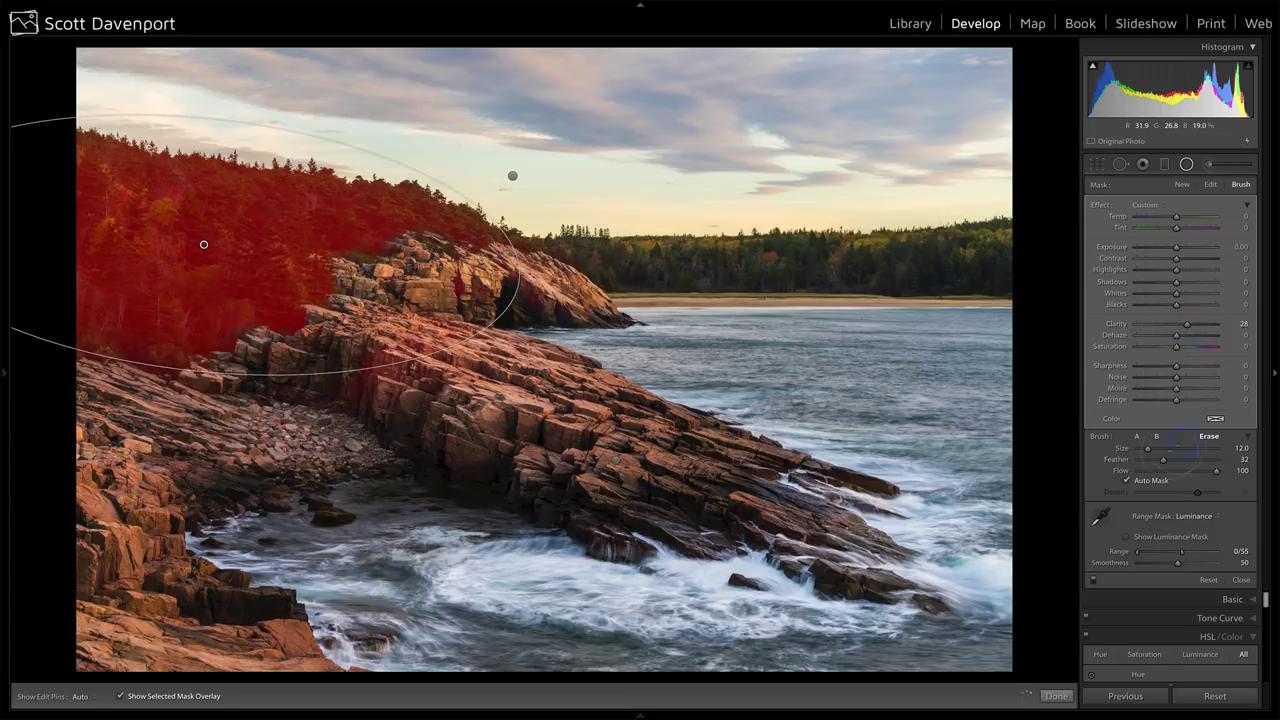
# Step: Erase the mask left on the rocks with Auto Mask off, and set the hillside filter's Clarity to 25 and Saturation to 20
pyautogui.click(1127, 480)
pyautogui.click(462, 288)
pyautogui.press('h')
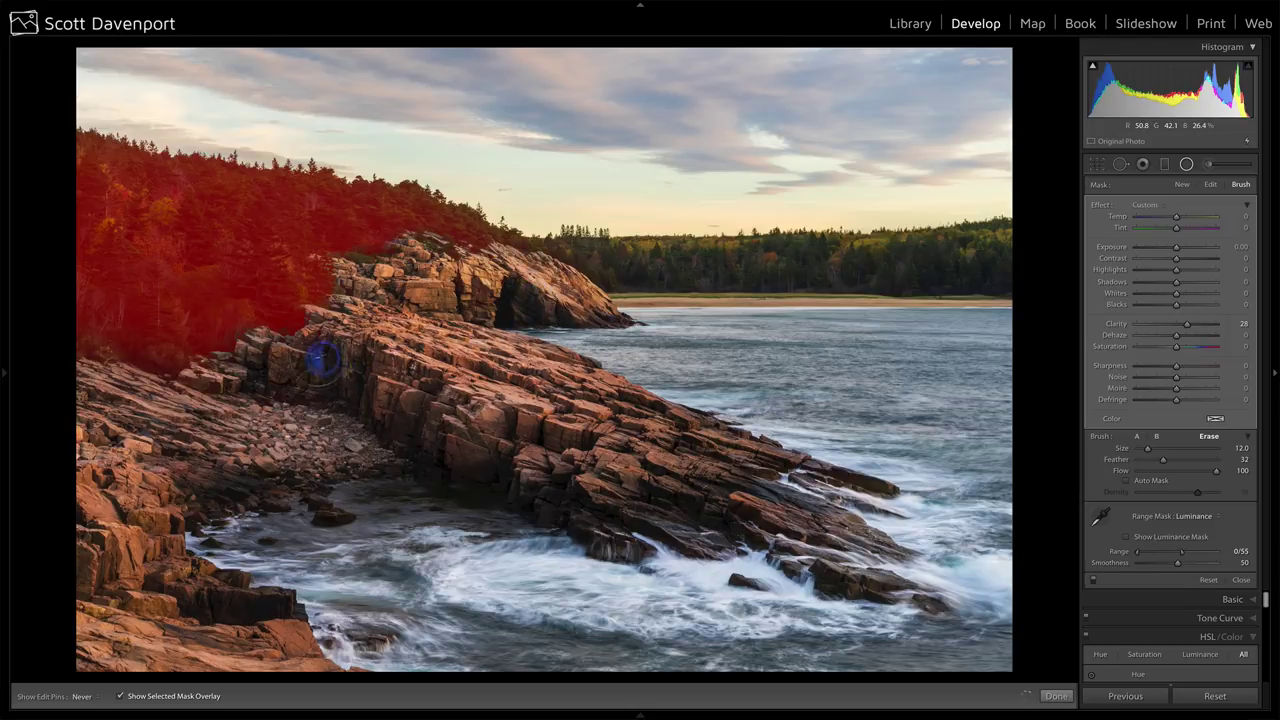
pyautogui.press('h')
pyautogui.press('o')
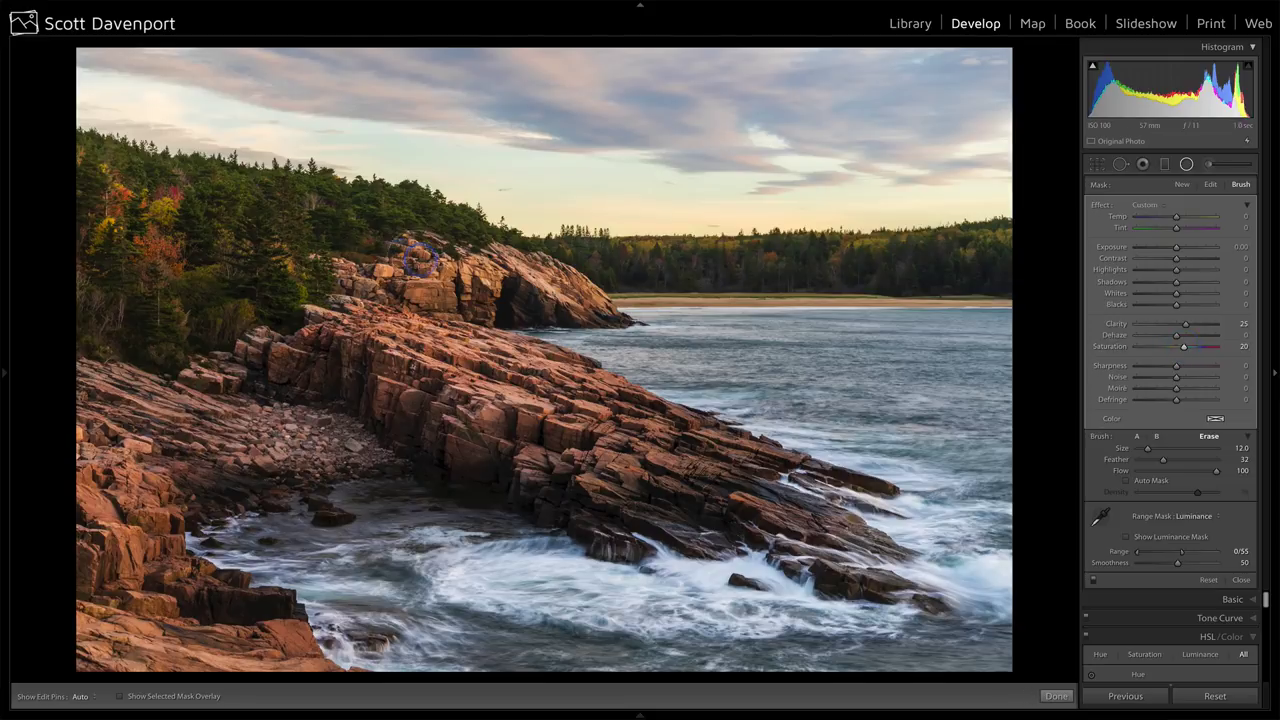
# Step: Duplicate the hillside radial filter and move the copy onto the distant treeline across the bay
pyautogui.rightClick(204, 246)
pyautogui.click(210, 250)
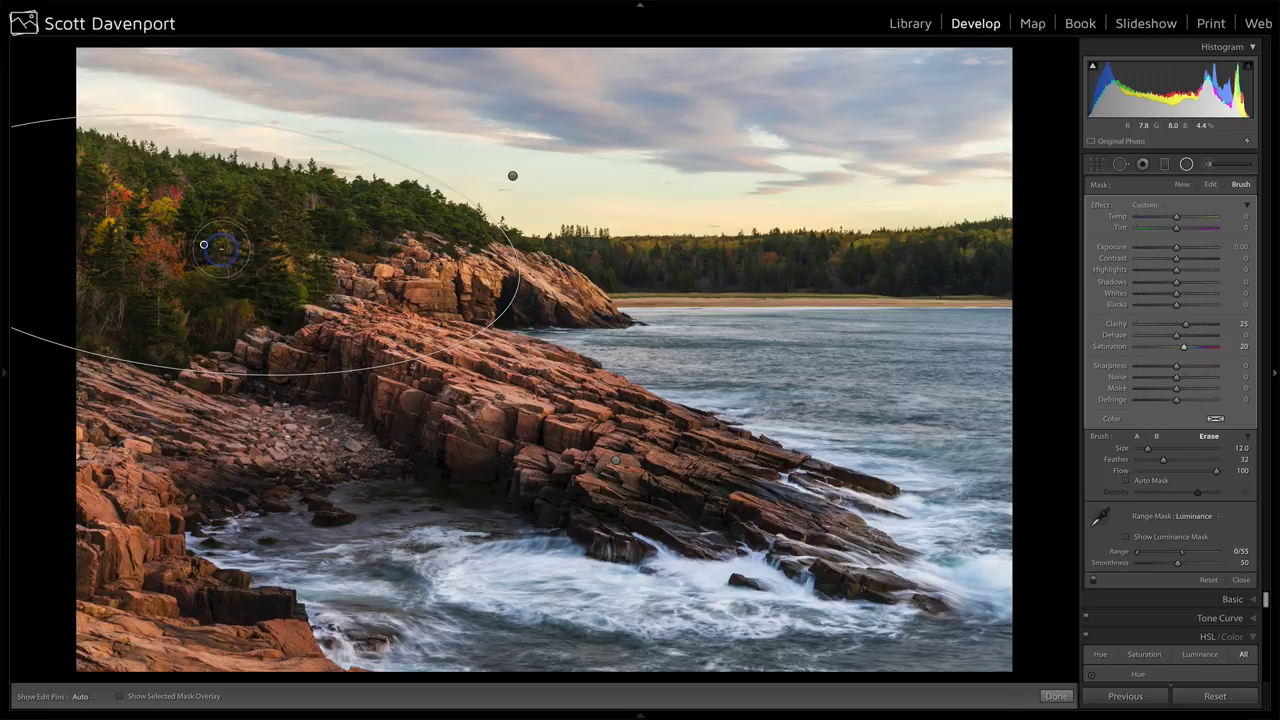
pyautogui.moveTo(204, 246); pyautogui.dragTo(842, 260)
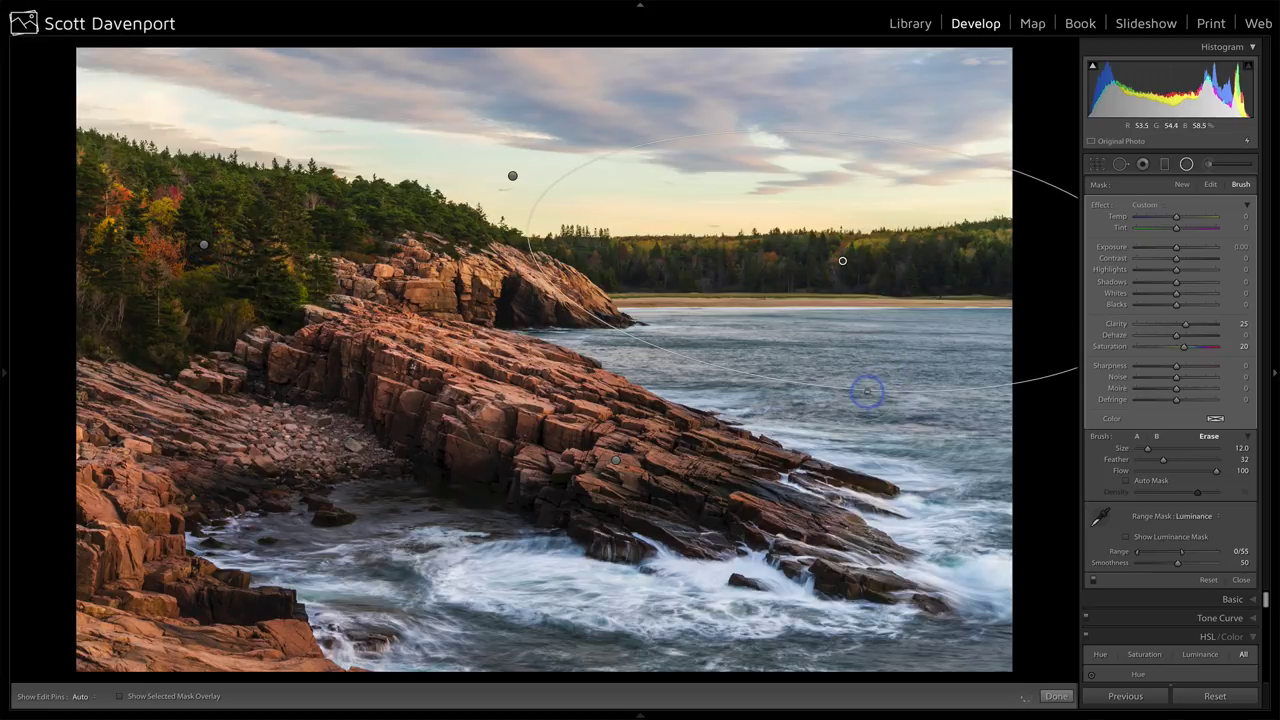
# Step: Flatten, level and nudge the copied filter's ellipse to fit the distant treeline, and show its mask overlay
pyautogui.click(1209, 187)
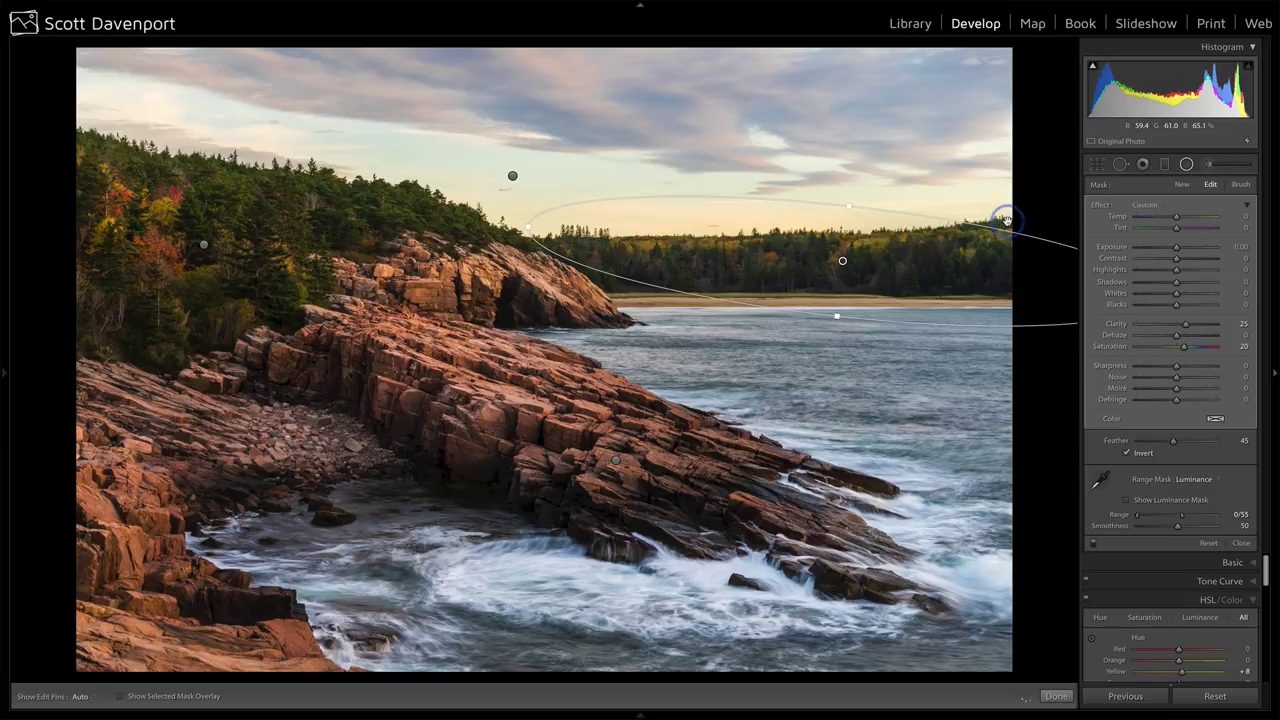
pyautogui.moveTo(965, 214); pyautogui.dragTo(951, 206)
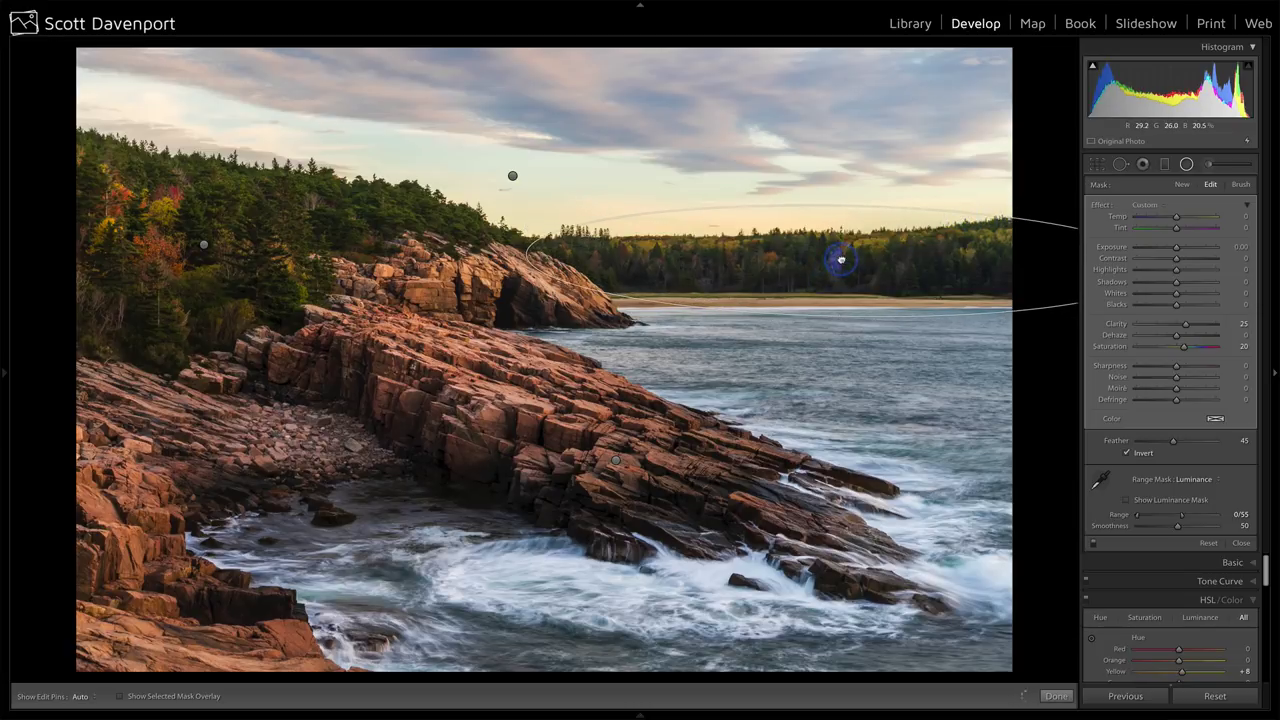
pyautogui.moveTo(841, 260); pyautogui.dragTo(834, 258)
pyautogui.press('o')
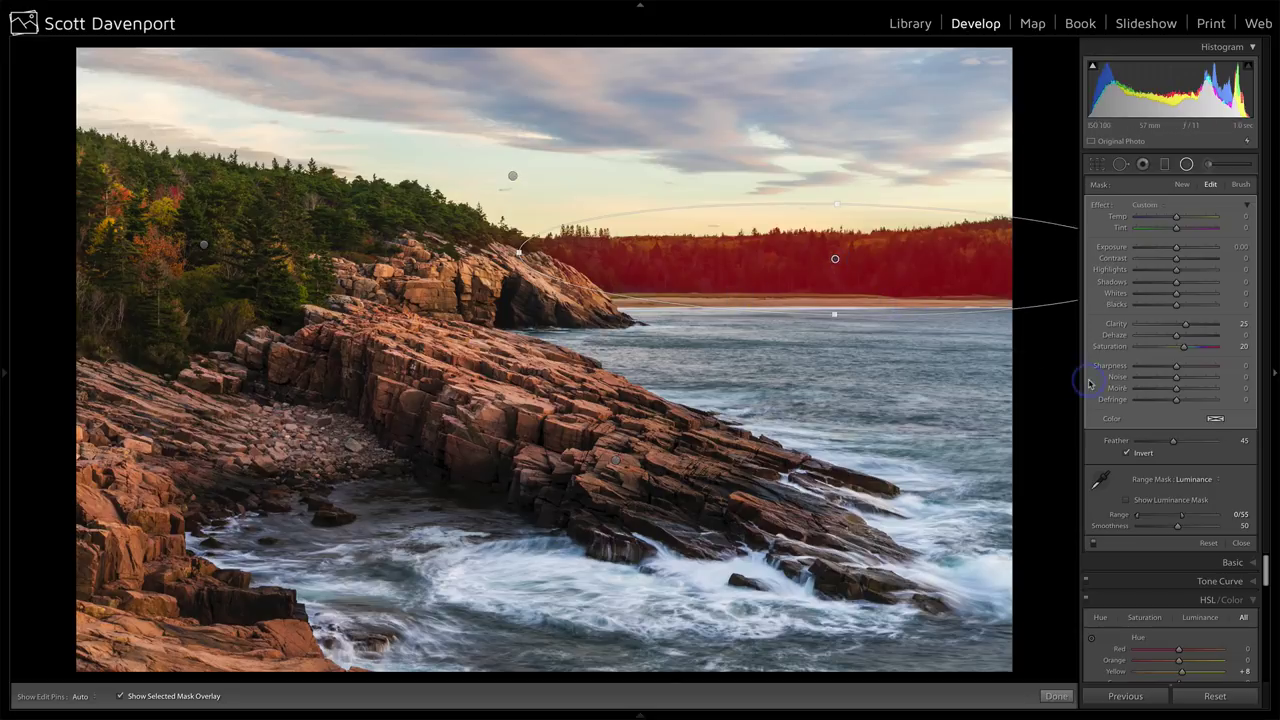
# Step: Erase the treeline filter's mask along the beach with an Auto Mask eraser of size 6
pyautogui.click(1241, 185)
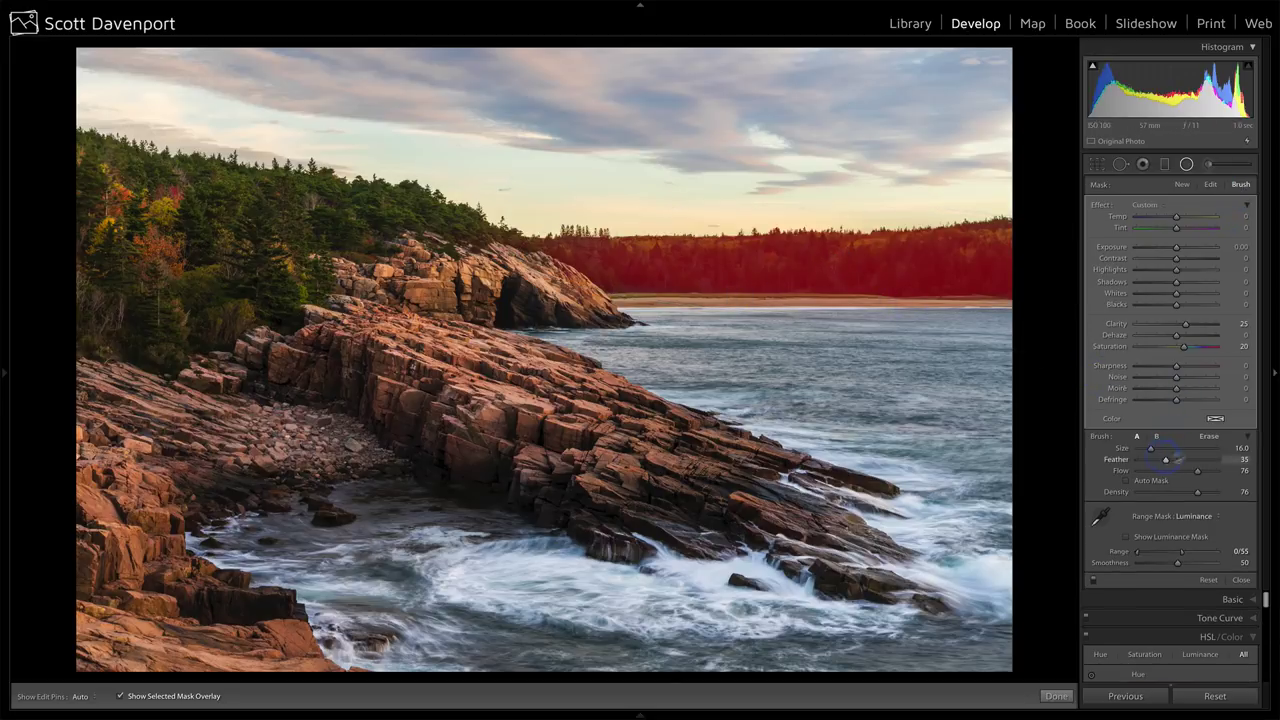
pyautogui.click(1208, 436)
pyautogui.click(1128, 480)
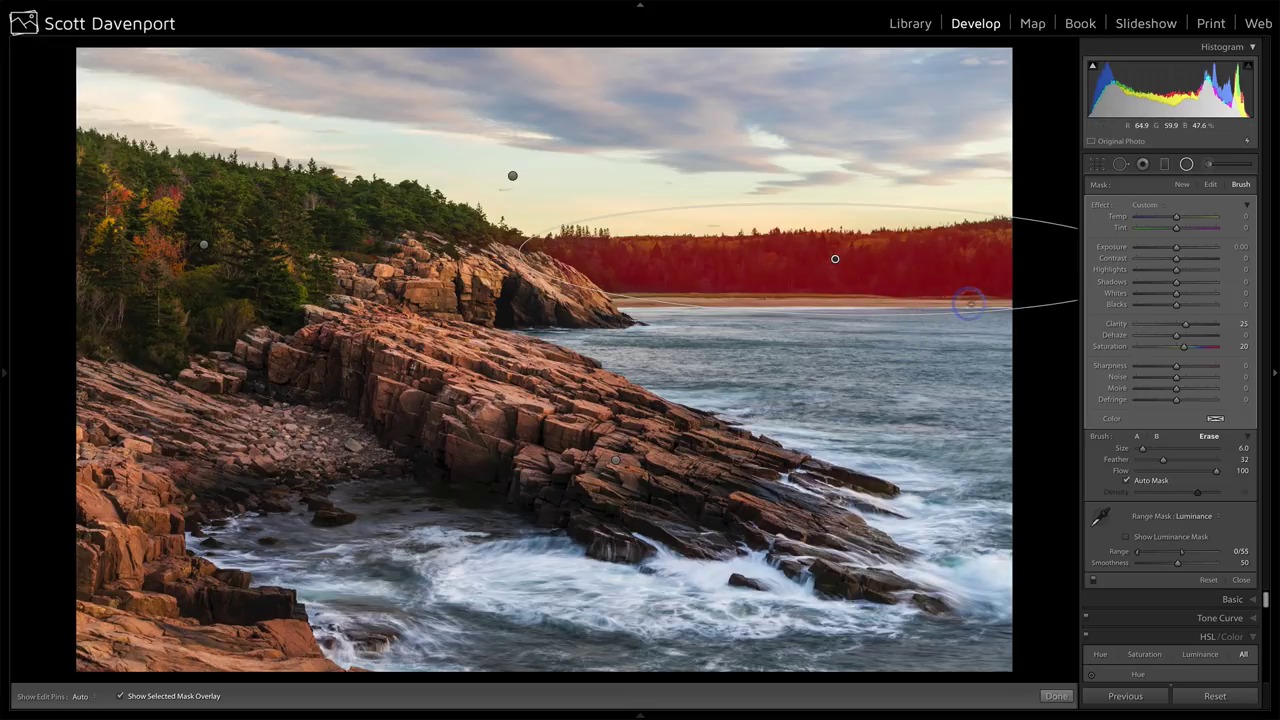
pyautogui.press('h')
pyautogui.moveTo(953, 307); pyautogui.dragTo(643, 300)
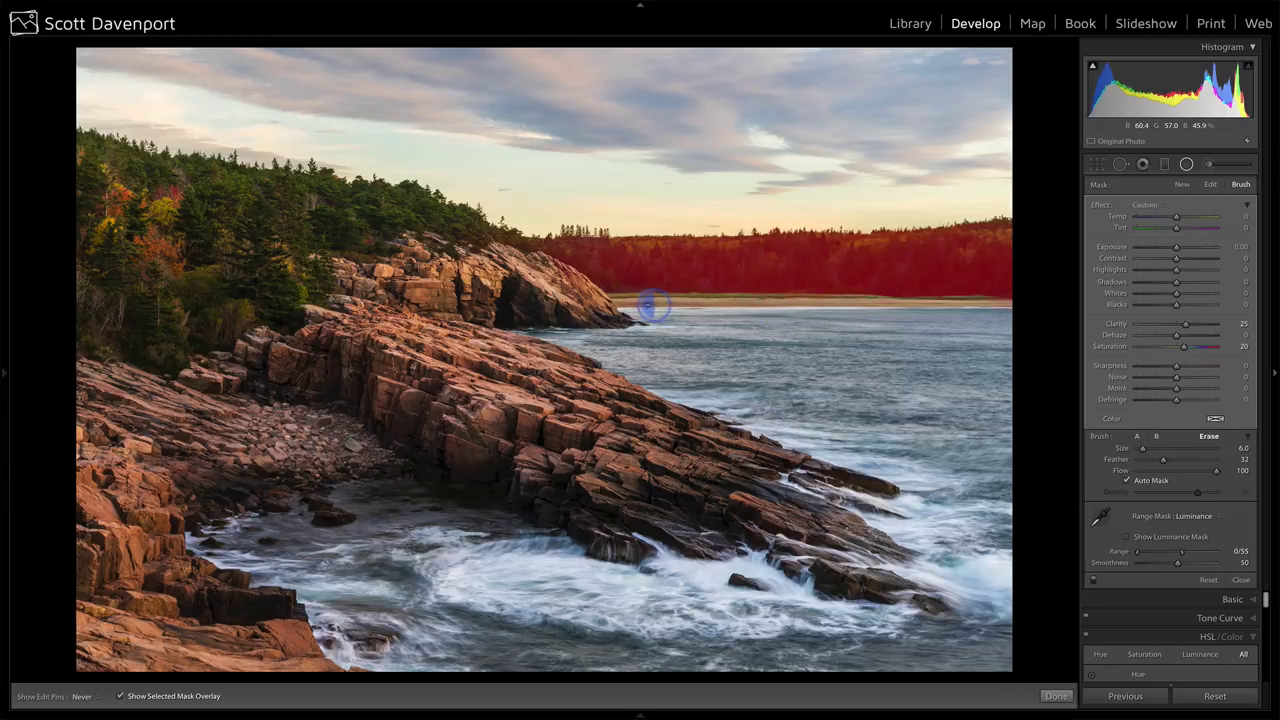
pyautogui.press('h')
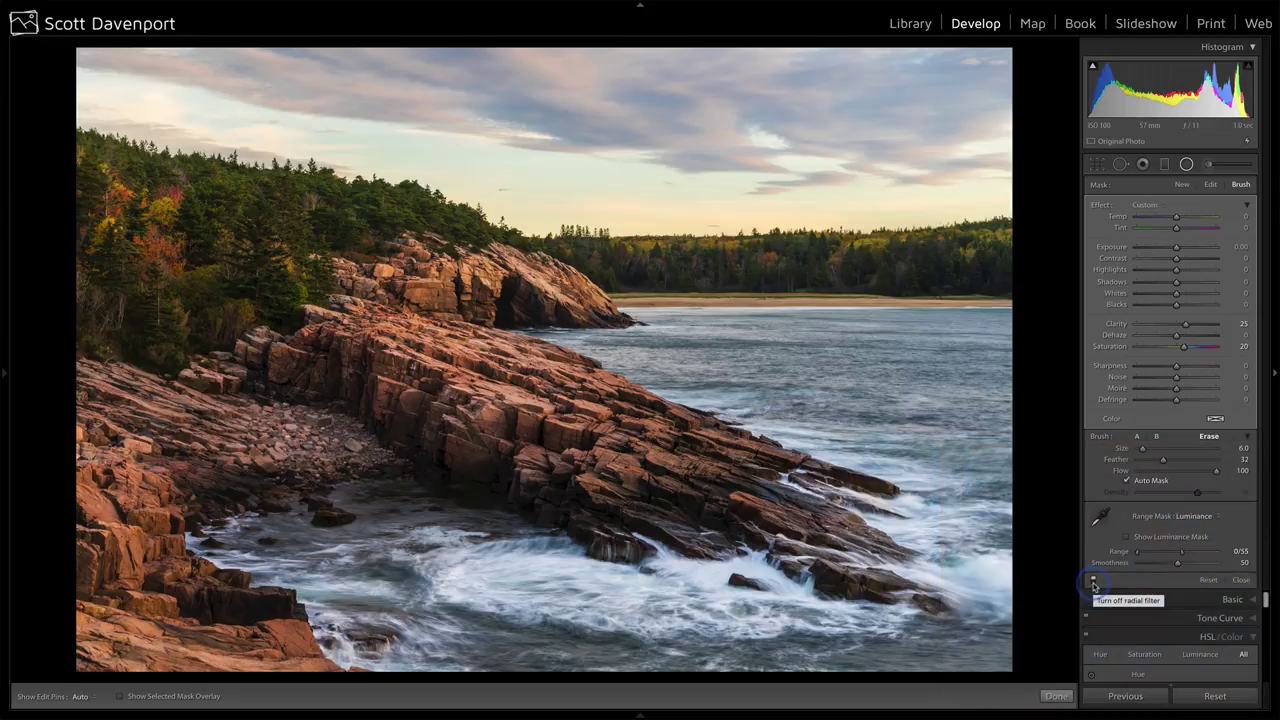
# Step: Toggle the radial filters to compare the photo, and set the rock ledge's filter to Contrast 7, Shadows 12 and Clarity 34
pyautogui.click(1093, 581)
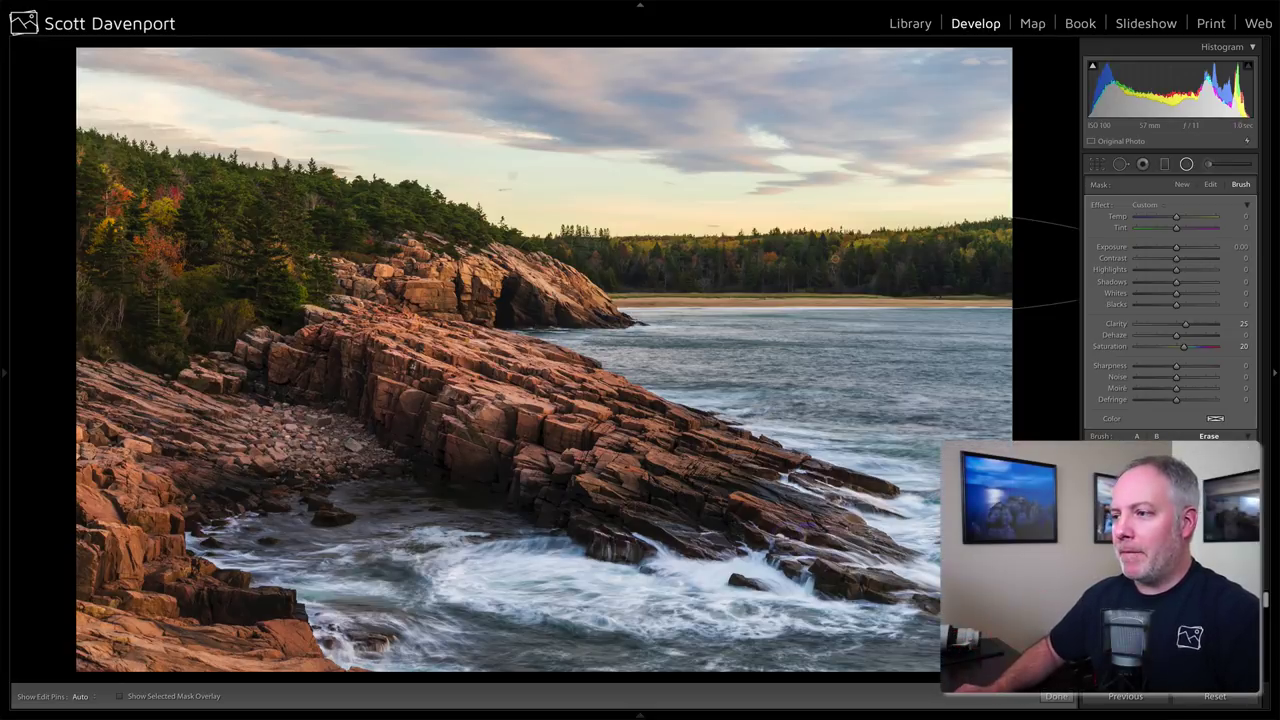
pyautogui.moveTo(835, 258)
pyautogui.click(615, 462)
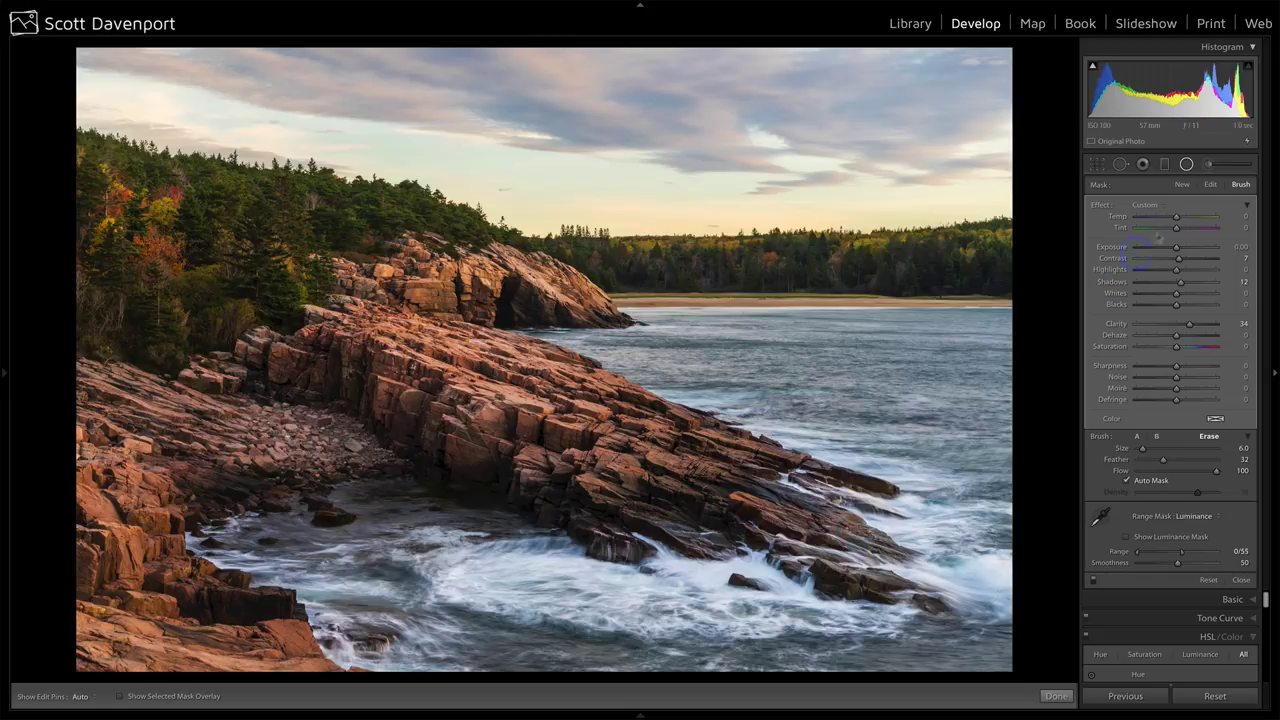
# Step: Select the surf's graduated filter and examine its settings and placement
pyautogui.click(1164, 164)
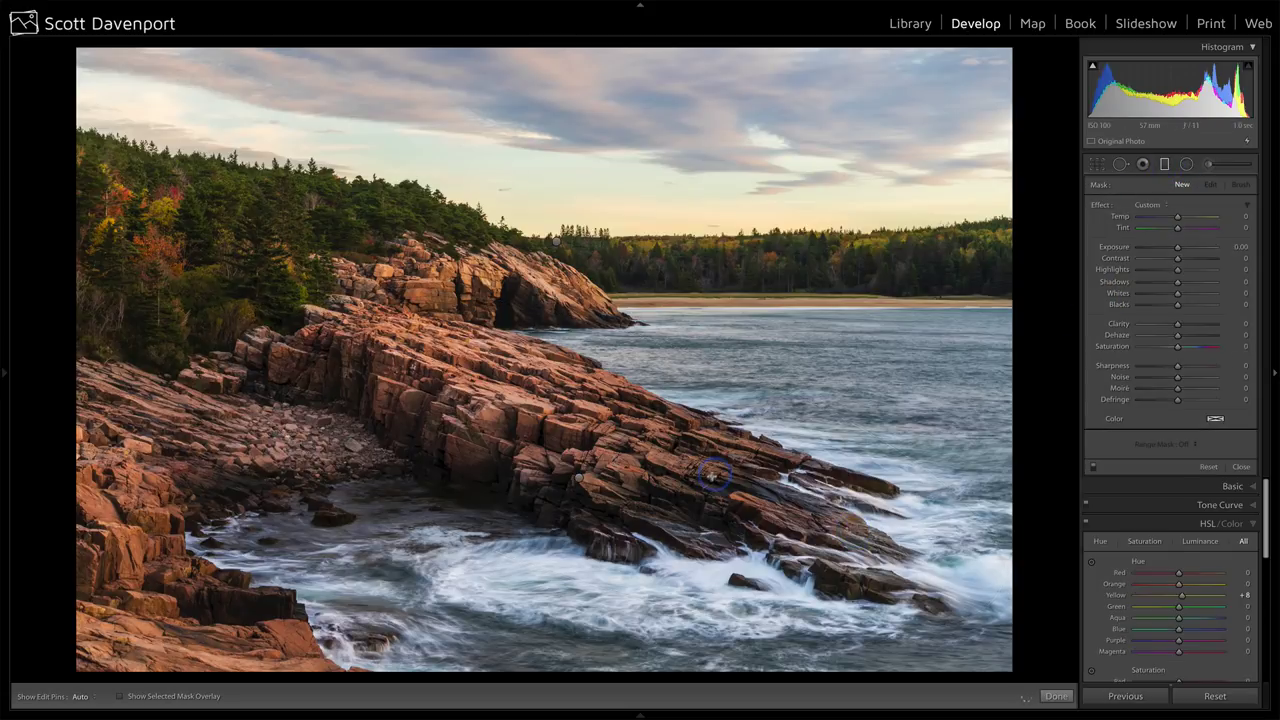
pyautogui.moveTo(573, 440); pyautogui.dragTo(579, 476)
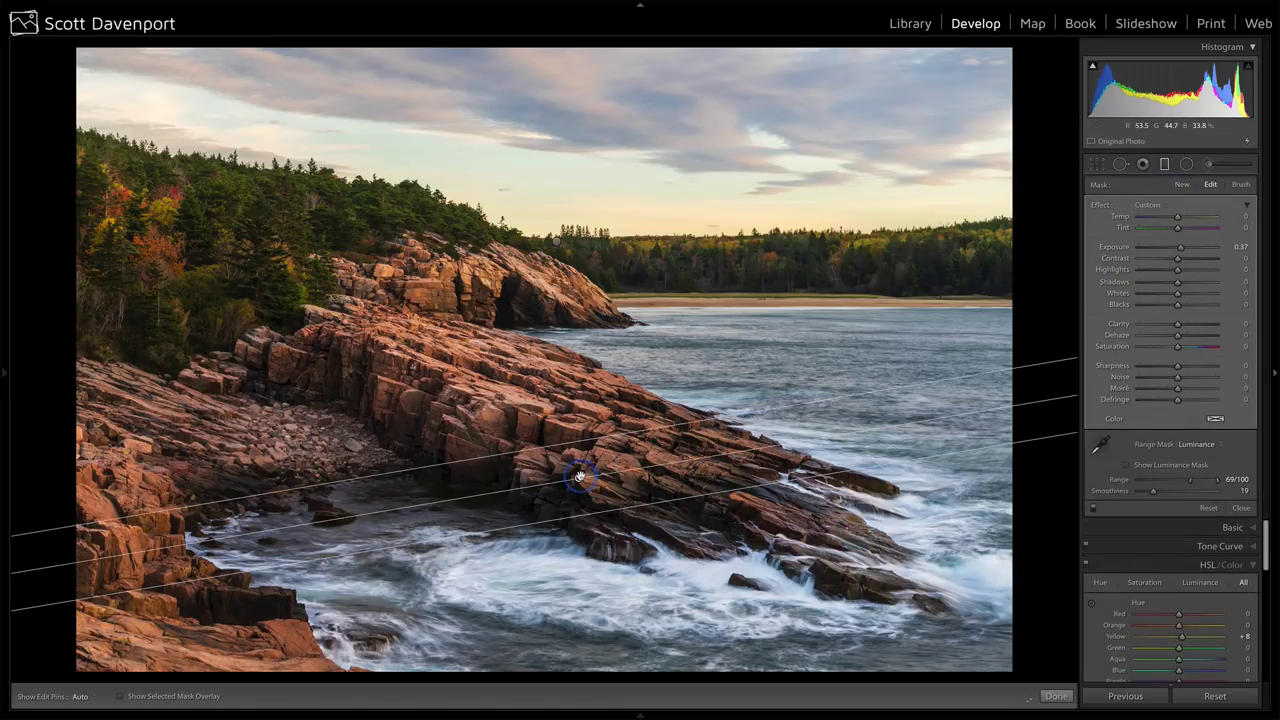
pyautogui.moveTo(579, 476)
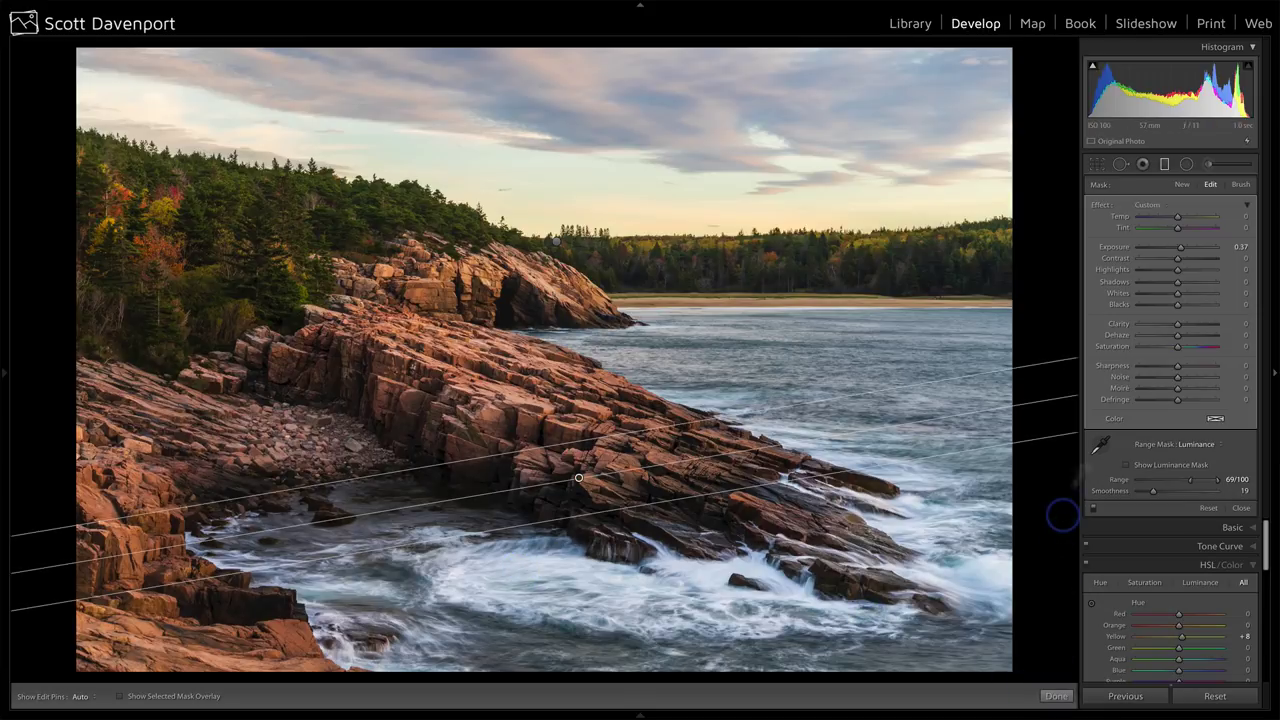
# Step: Switch all radial filters off and on to compare the photo with and without them
pyautogui.click(1188, 168)
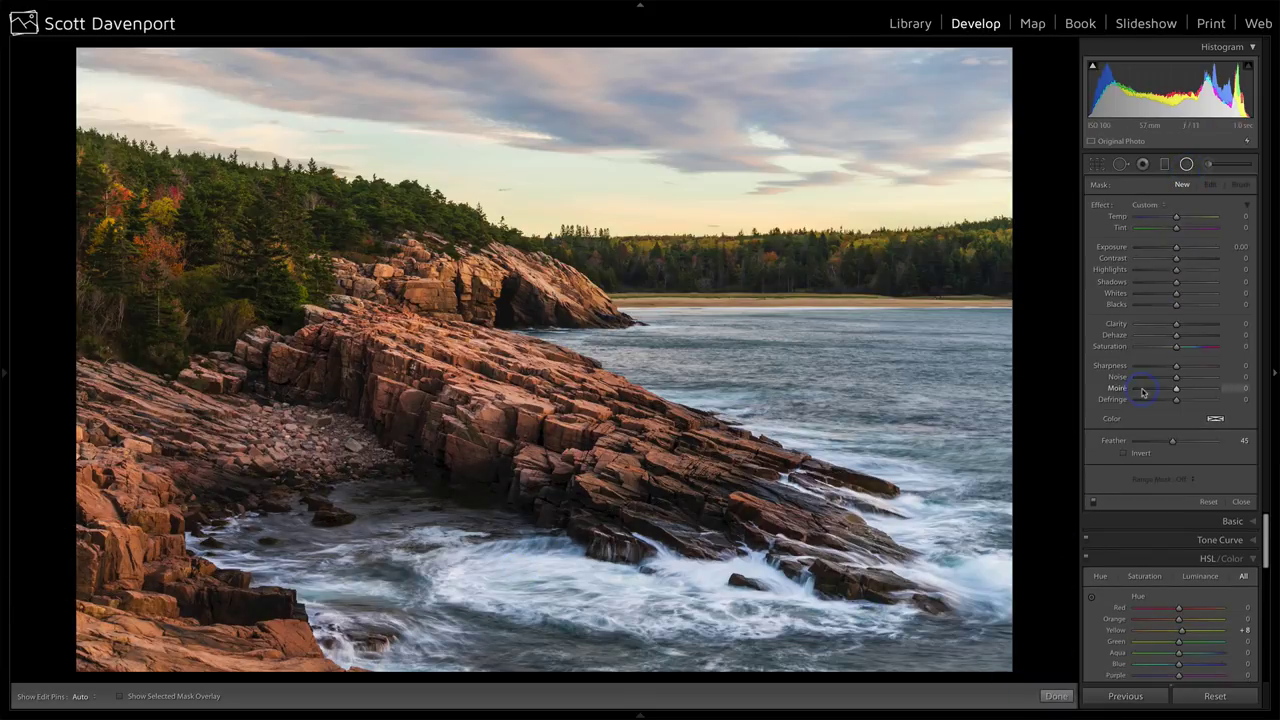
pyautogui.click(1097, 510)
pyautogui.click(1094, 506)
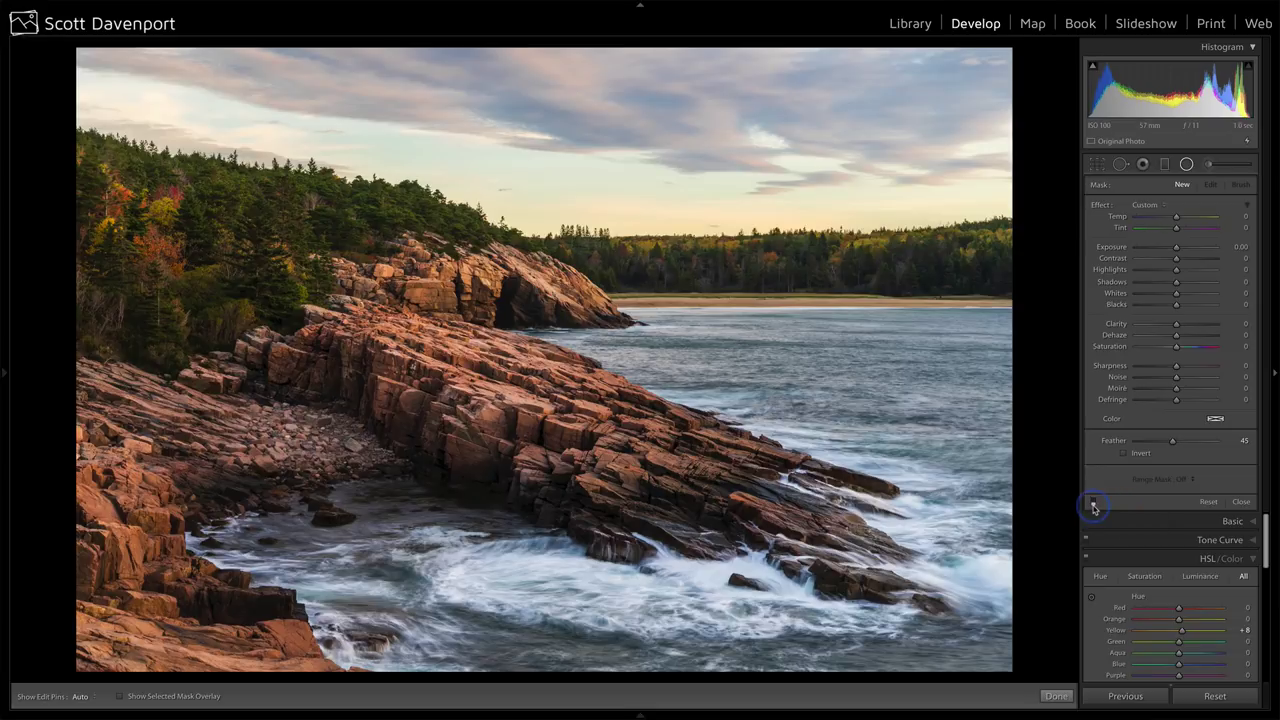
pyautogui.click(1094, 507)
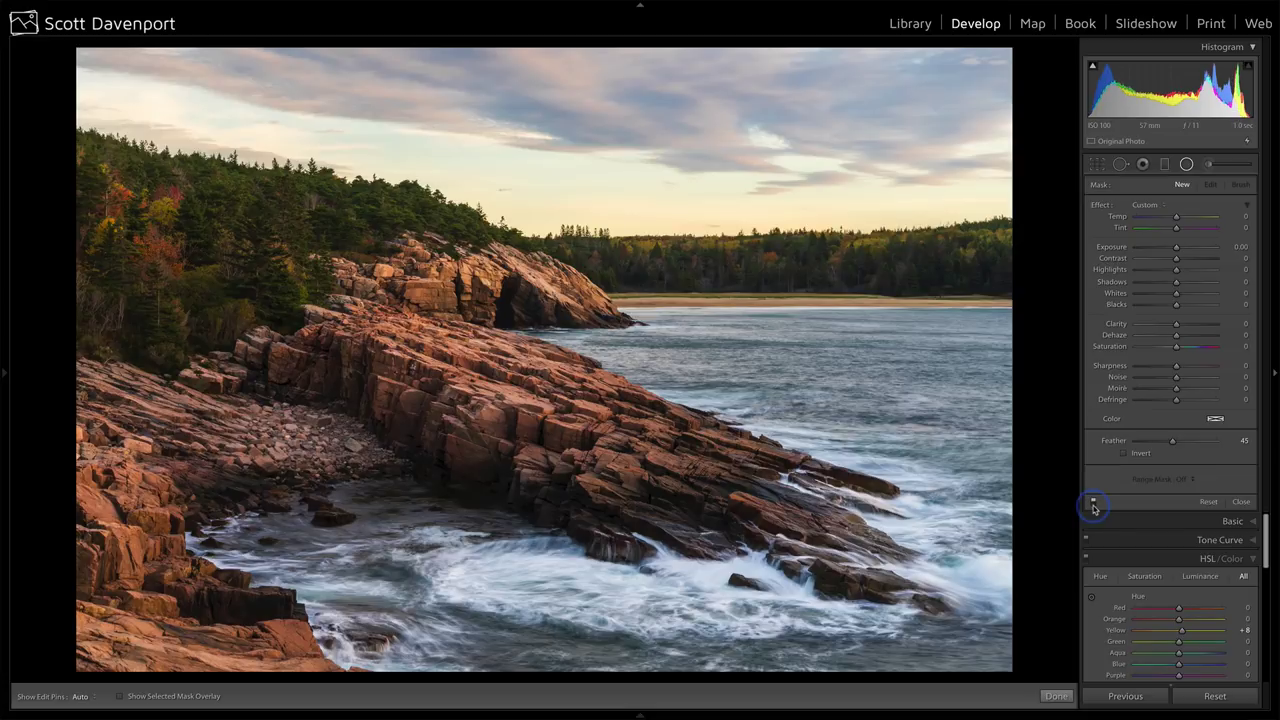
pyautogui.click(1094, 507)
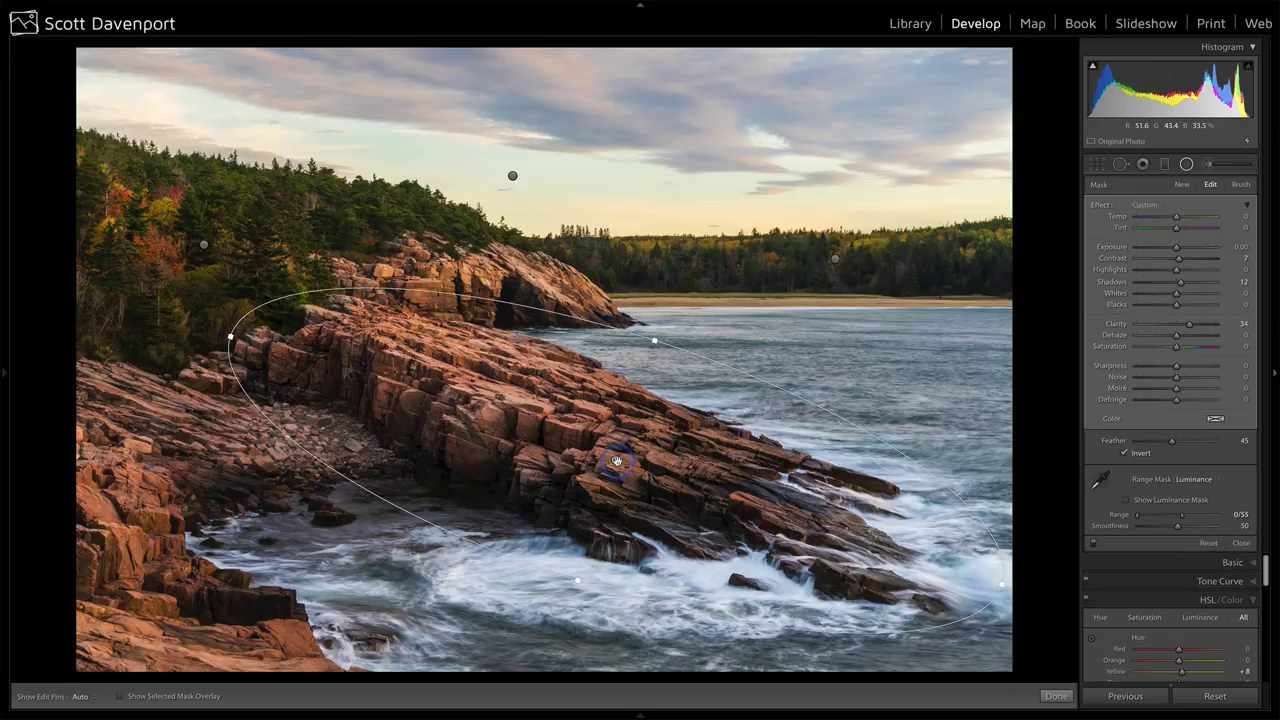
# Step: Duplicate the graduated filter that brightens the surf's white water
pyautogui.click(1165, 165)
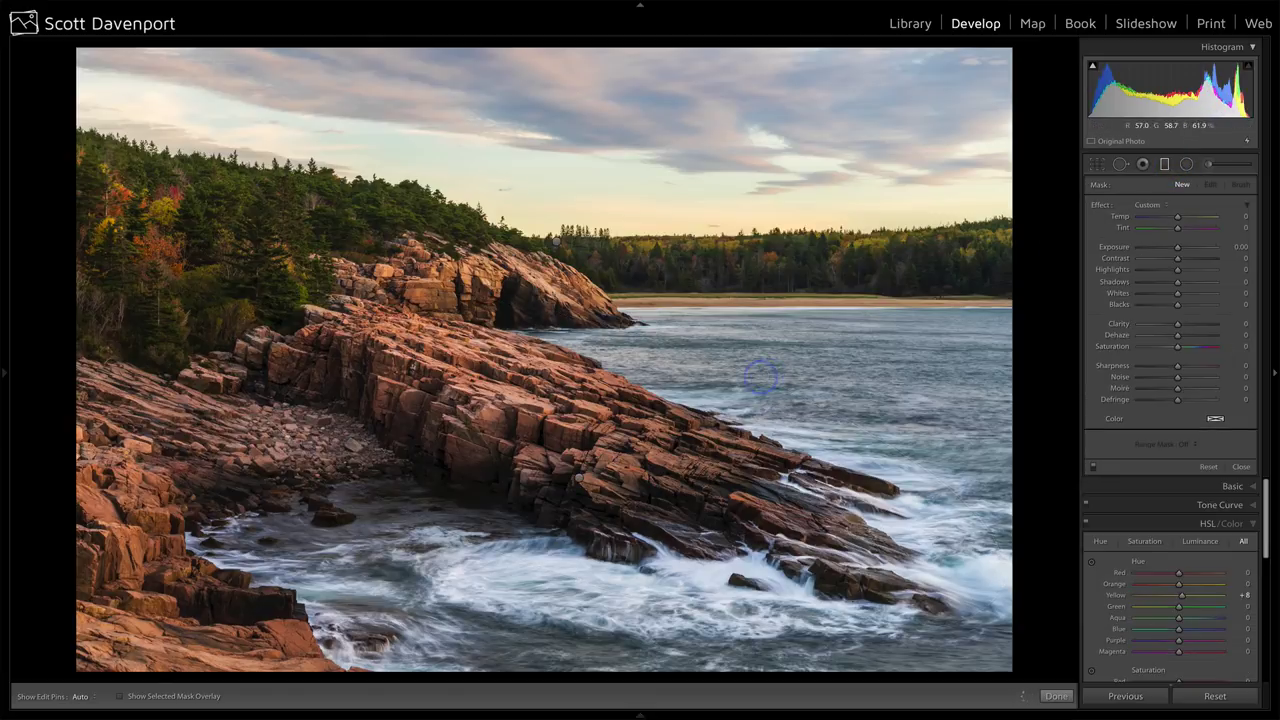
pyautogui.click(578, 478)
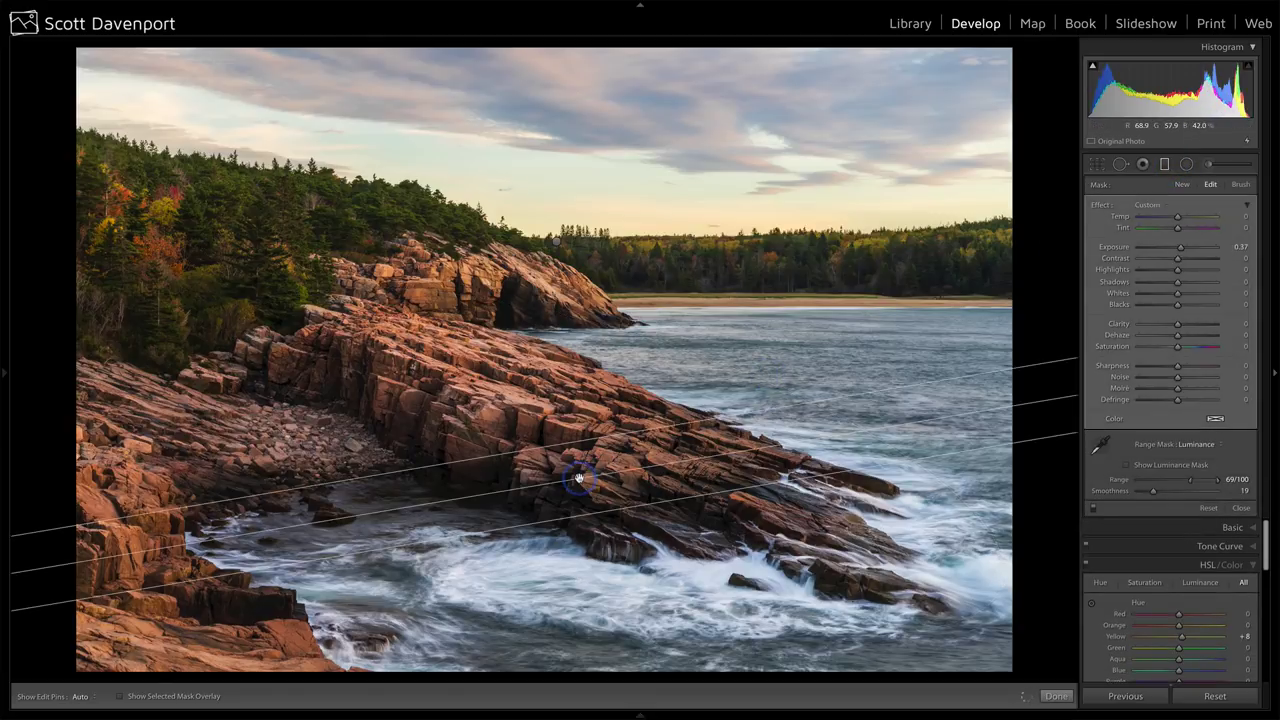
pyautogui.moveTo(578, 478)
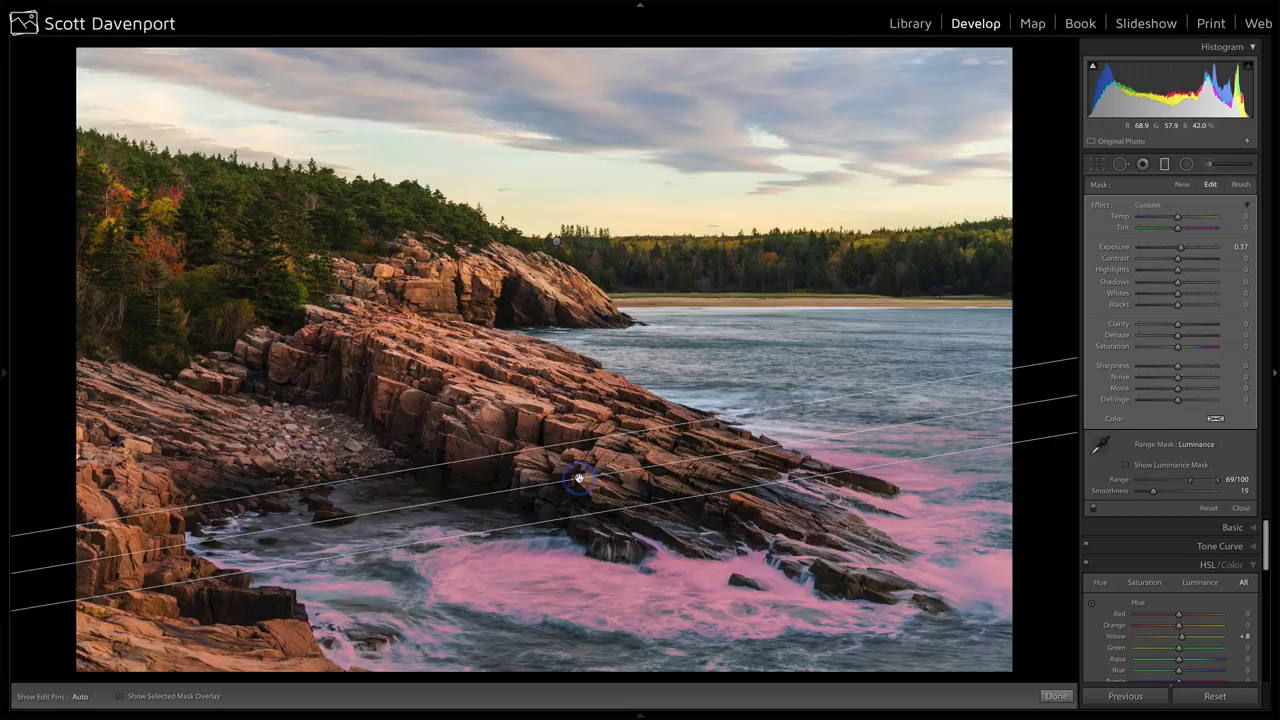
pyautogui.rightClick(578, 478)
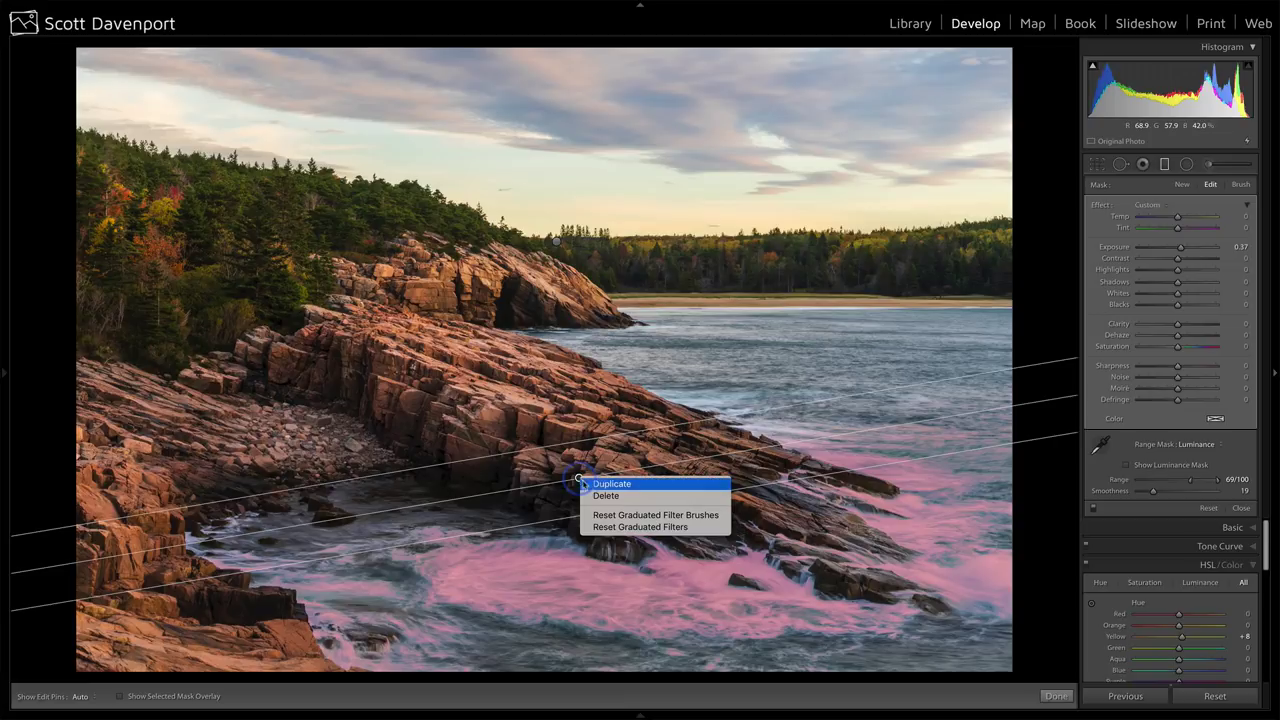
pyautogui.click(588, 485)
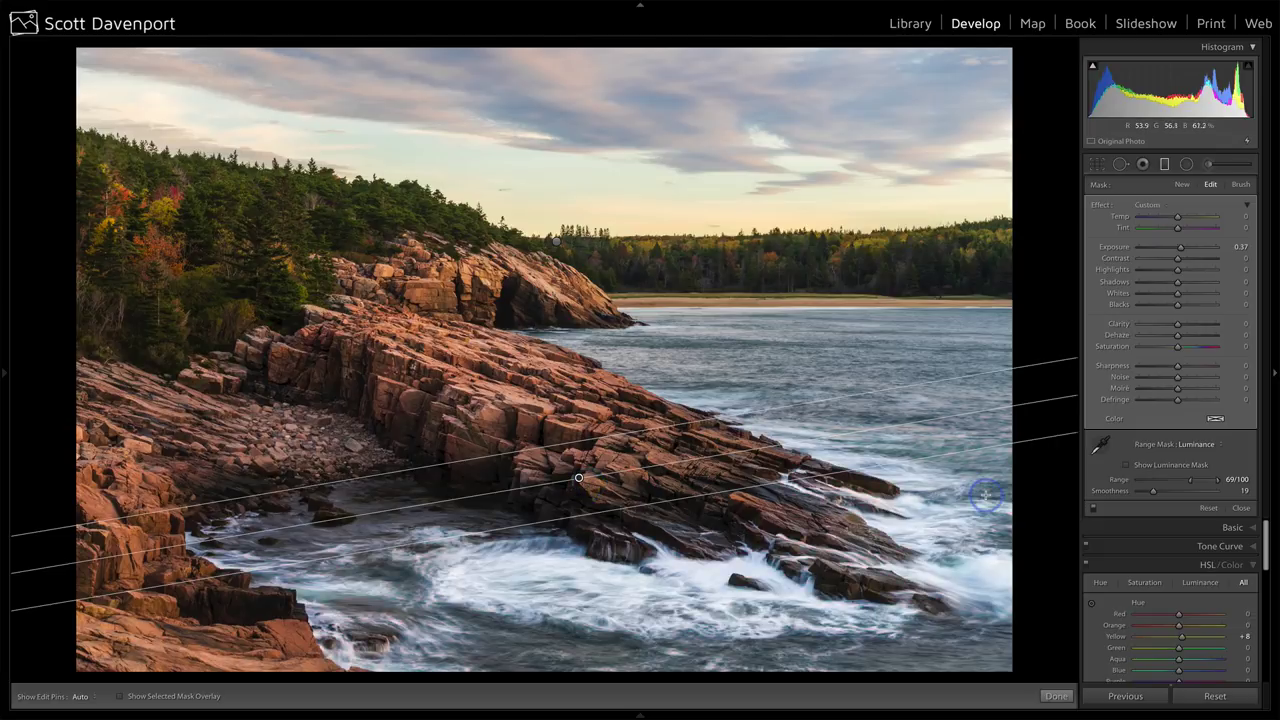
# Step: With the mask overlay as a guide, set the duplicated surf filter's luminance range to 45/63 and its Exposure to 0.15
pyautogui.press('o')
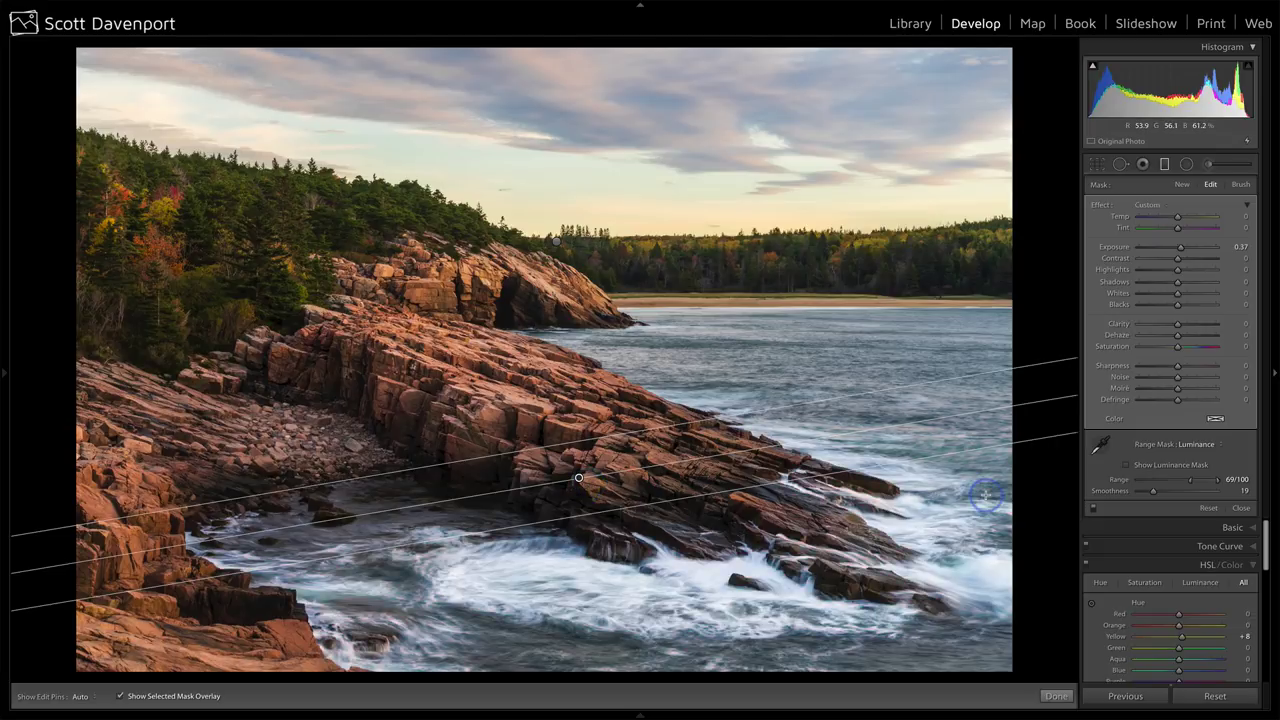
pyautogui.click(1193, 484)
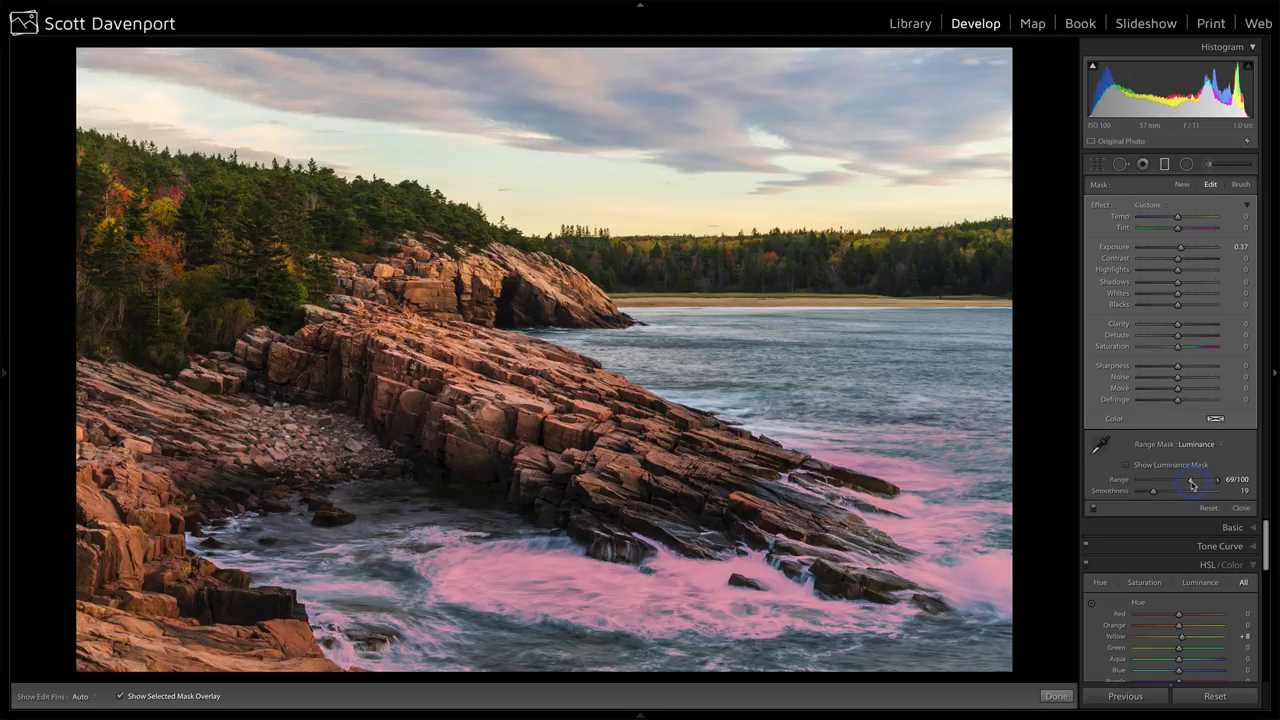
pyautogui.moveTo(1190, 484)
pyautogui.mouseDown()
pyautogui.moveTo(1160, 484)
pyautogui.moveTo(1186, 484)
pyautogui.mouseUp()
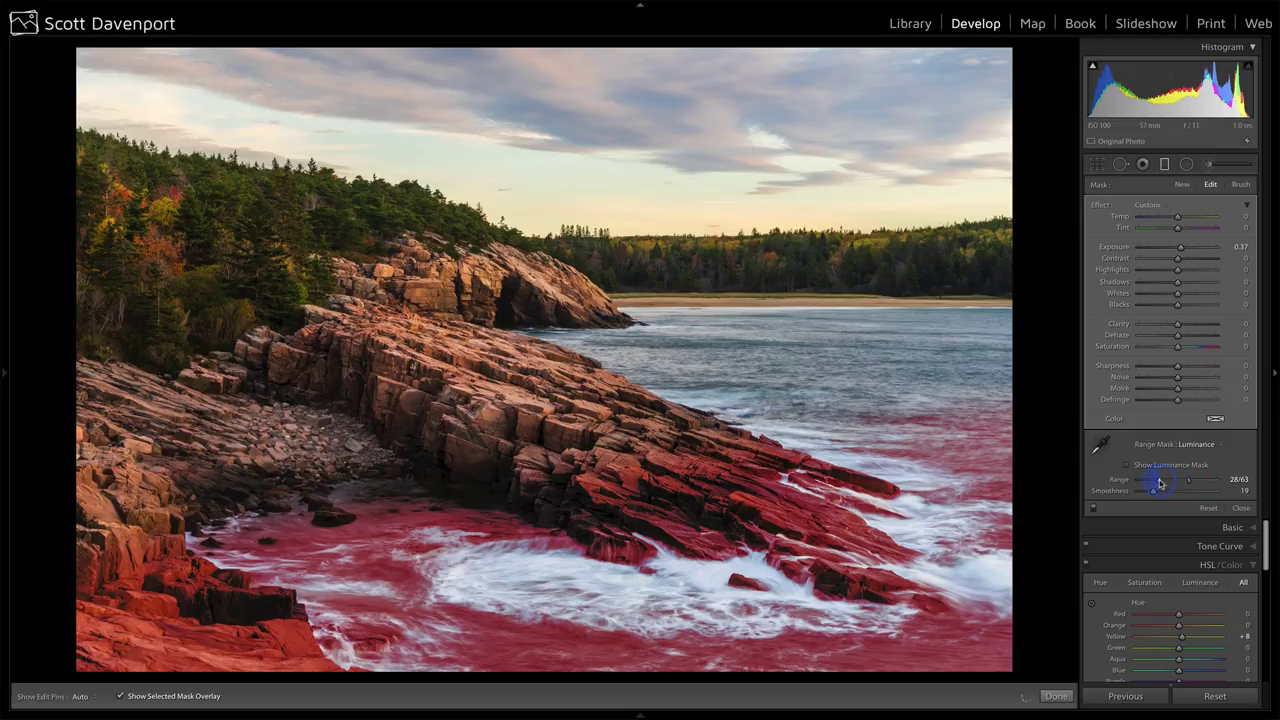
pyautogui.moveTo(1158, 481); pyautogui.dragTo(1167, 483)
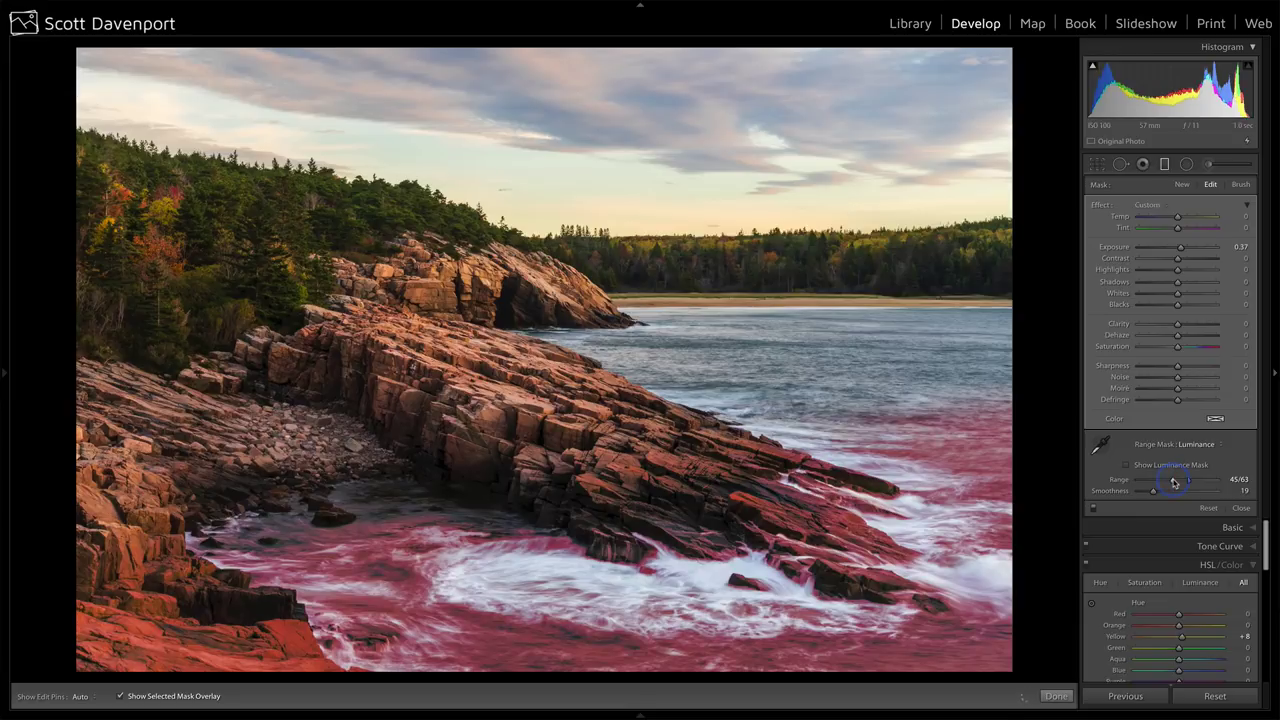
pyautogui.press('o')
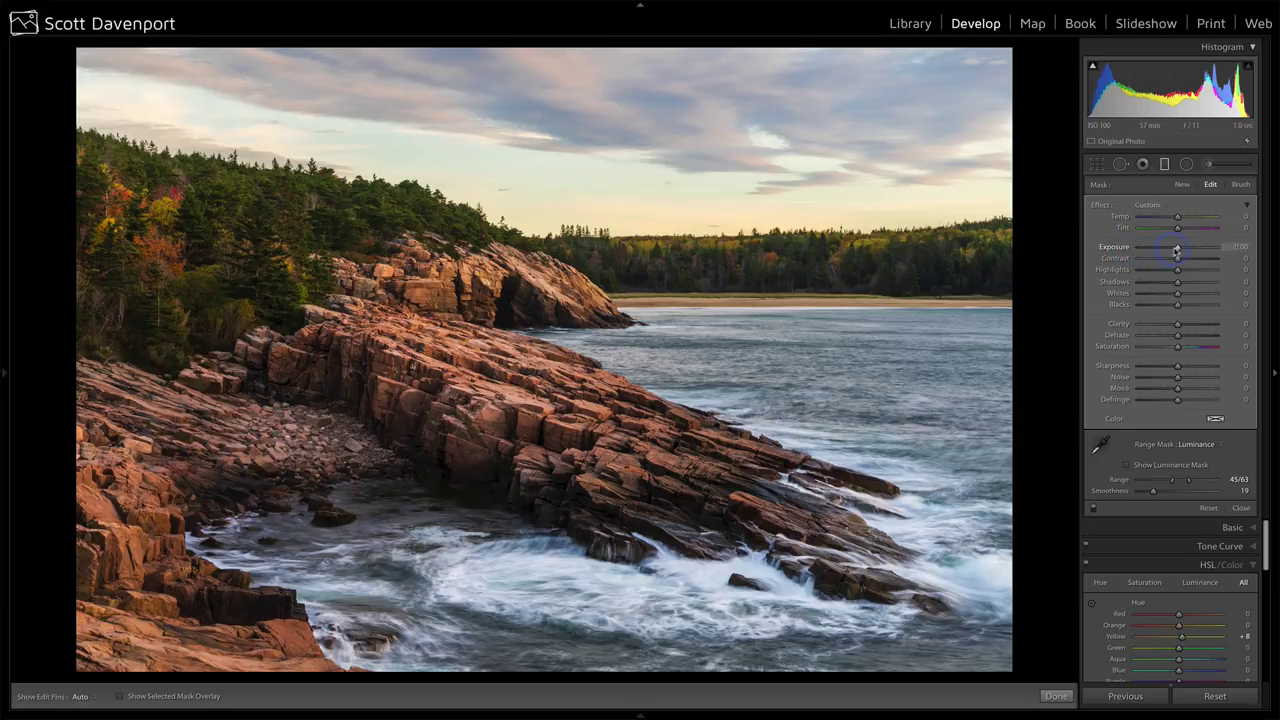
pyautogui.moveTo(1178, 250); pyautogui.dragTo(1181, 250)
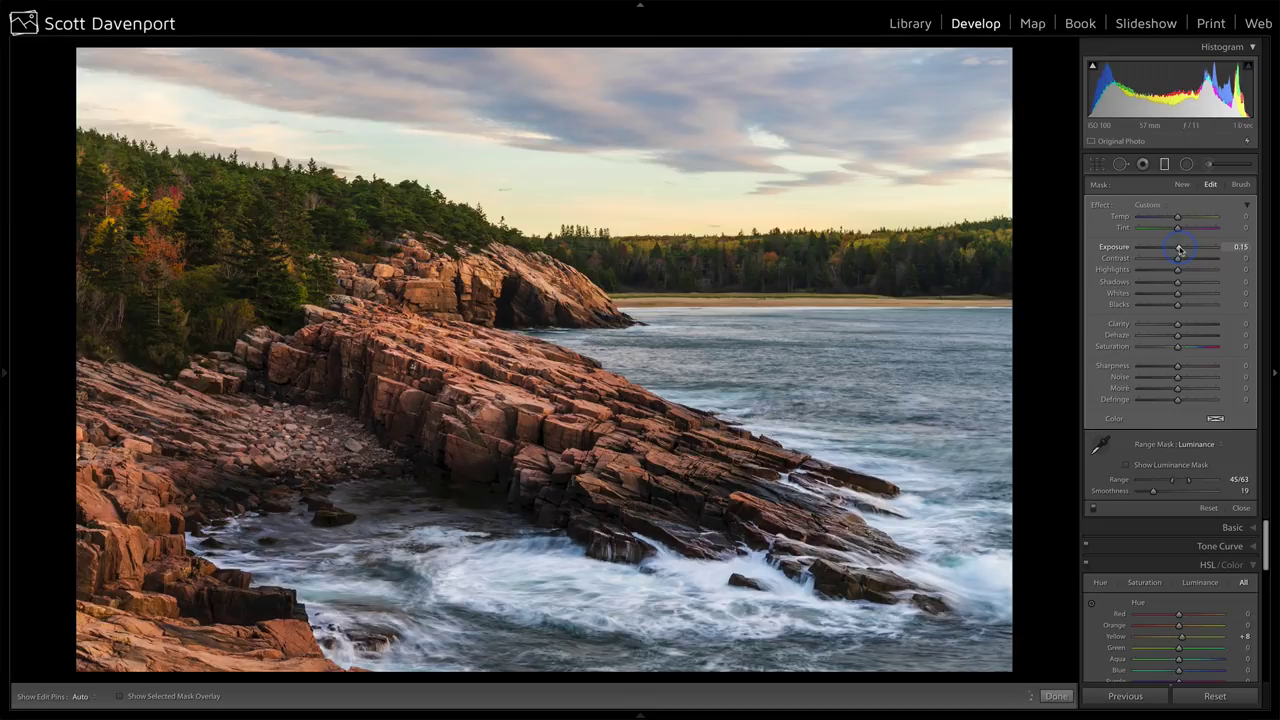
# Step: Erase the duplicated filter's mask from the near foreground rocks with a size 22 eraser and Auto Mask off
pyautogui.click(1240, 184)
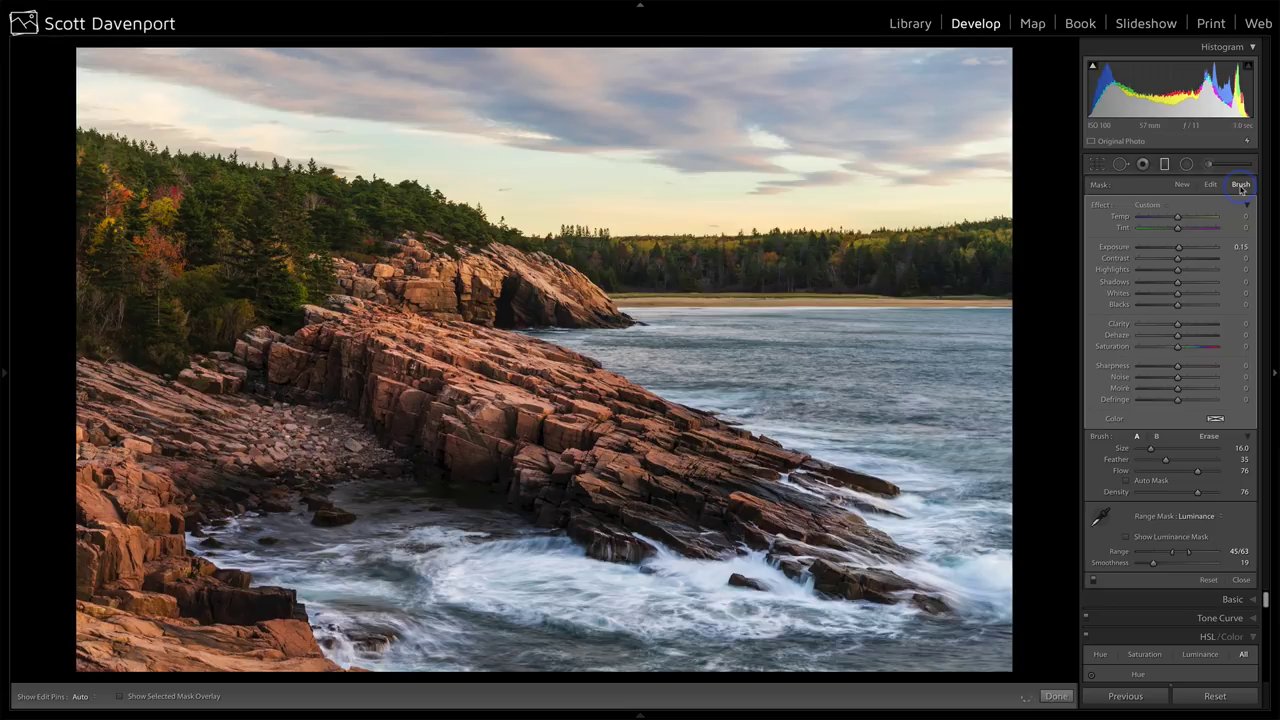
pyautogui.press('o')
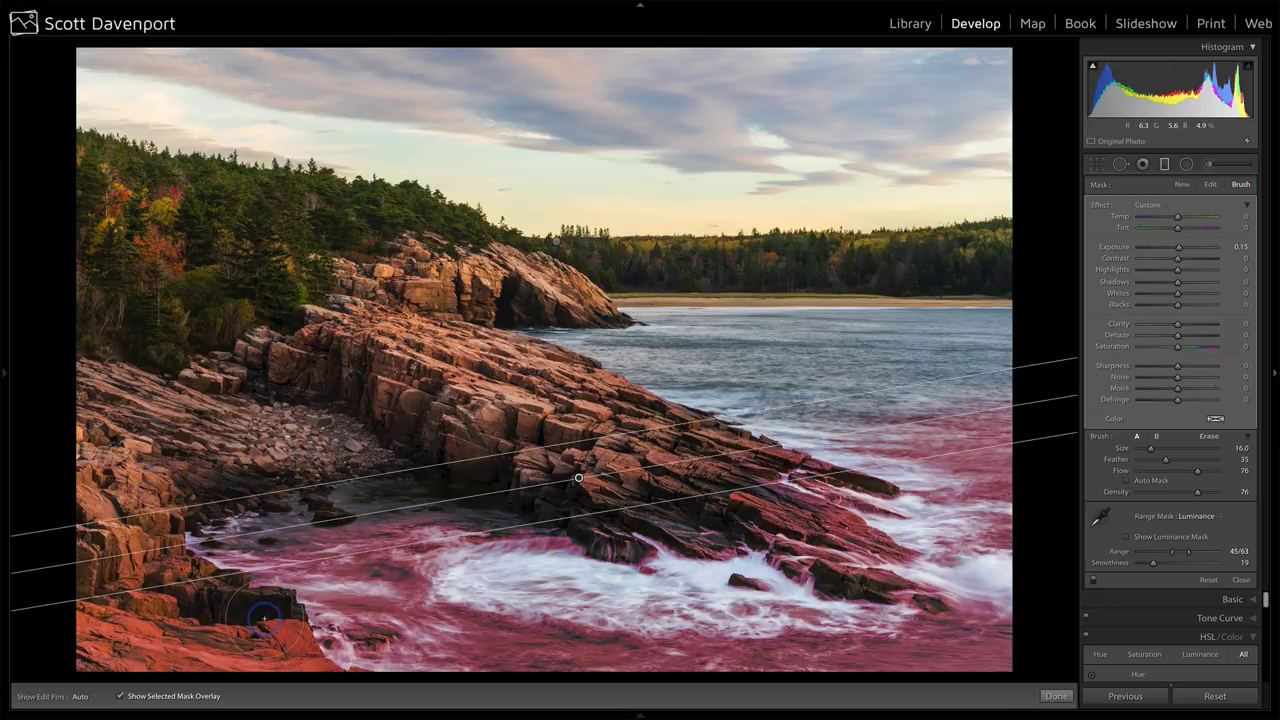
pyautogui.click(1209, 437)
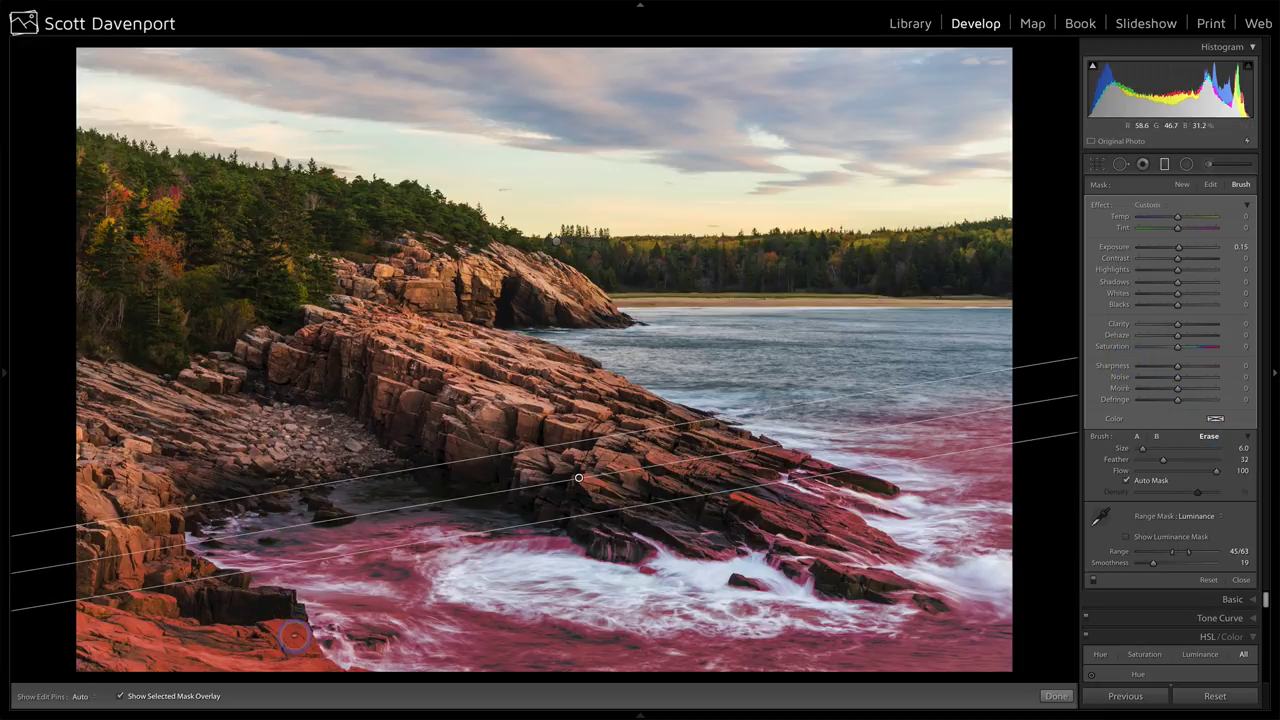
pyautogui.scroll(3, 292, 634)
pyautogui.scroll(3, 292, 634)
pyautogui.press('h')
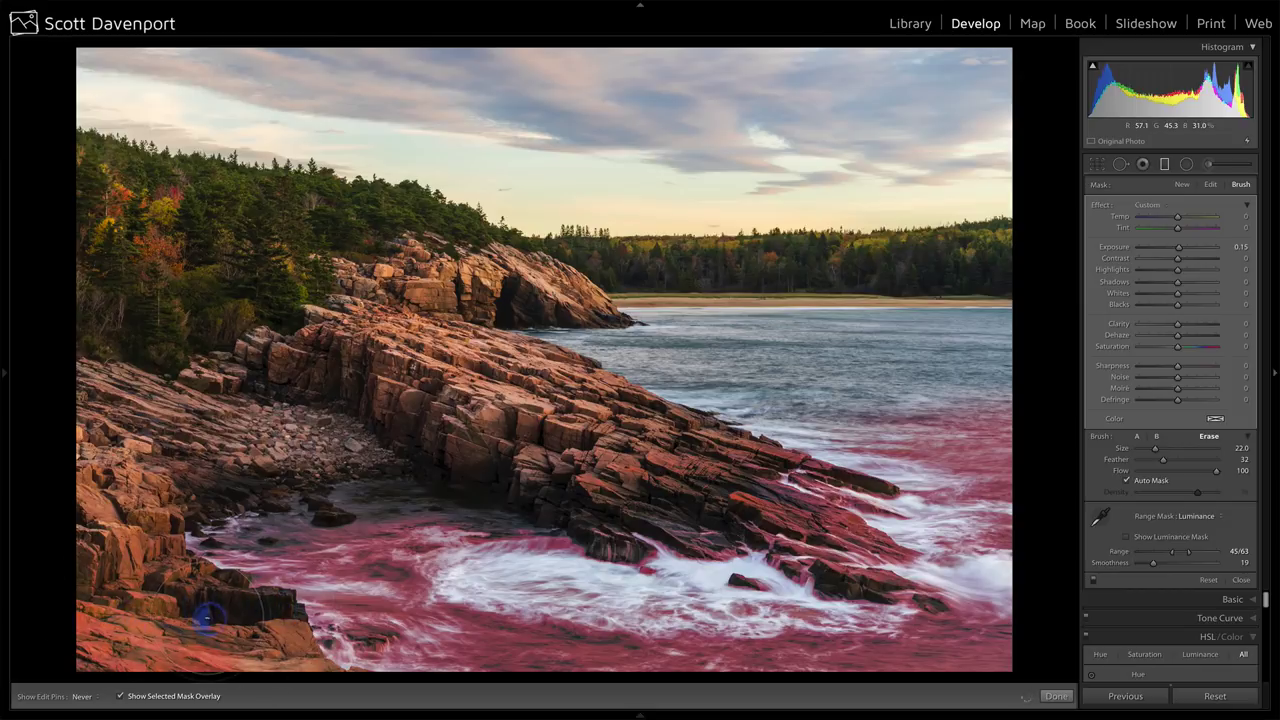
pyautogui.press('h')
pyautogui.click(1127, 480)
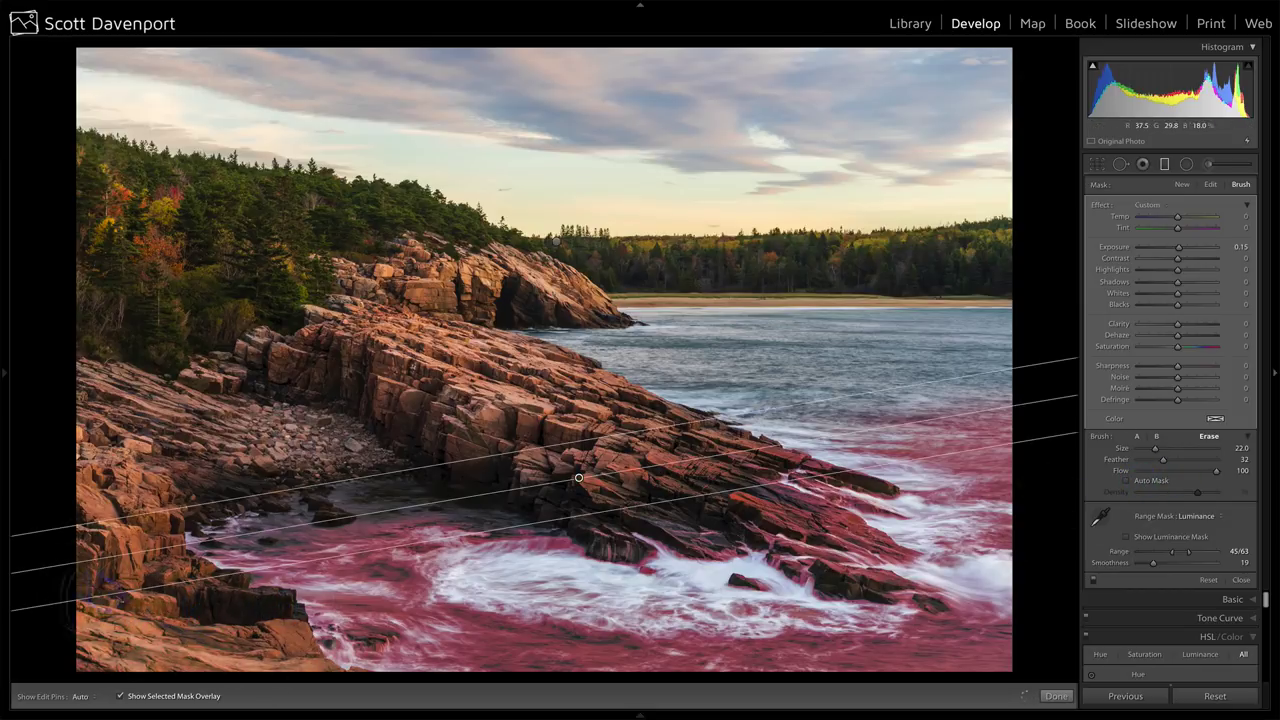
pyautogui.press('h')
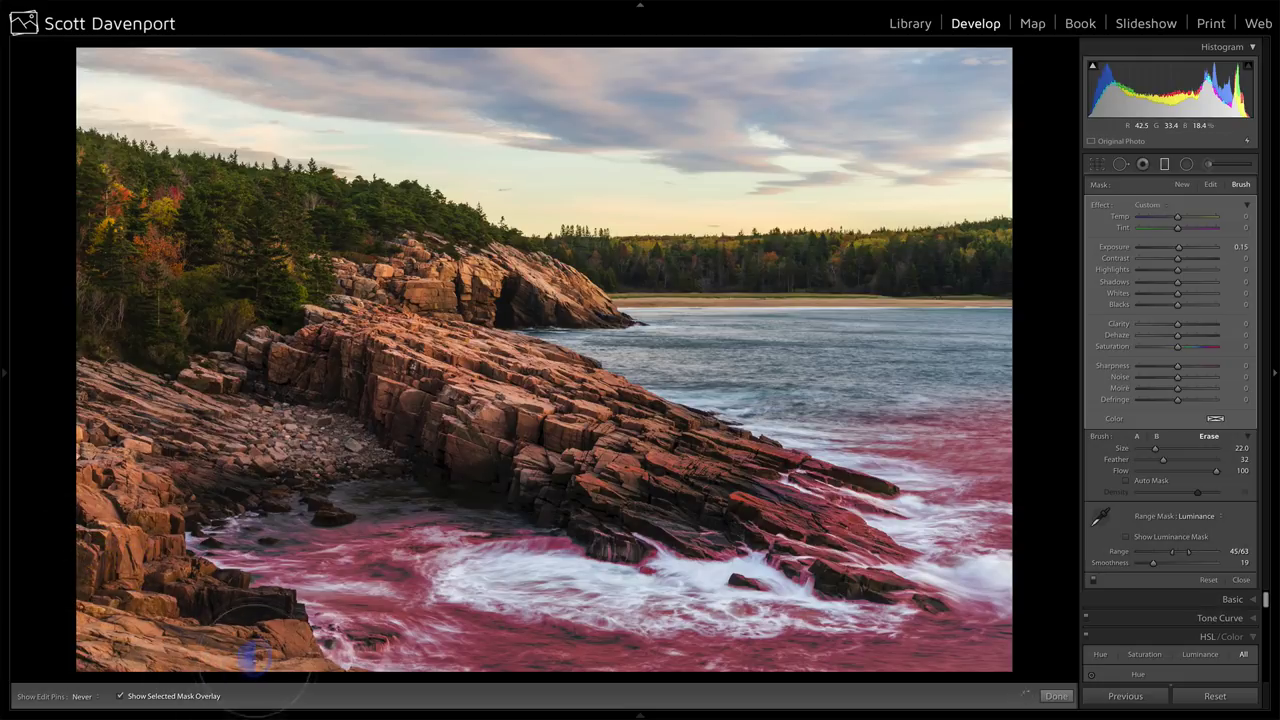
pyautogui.press('h')
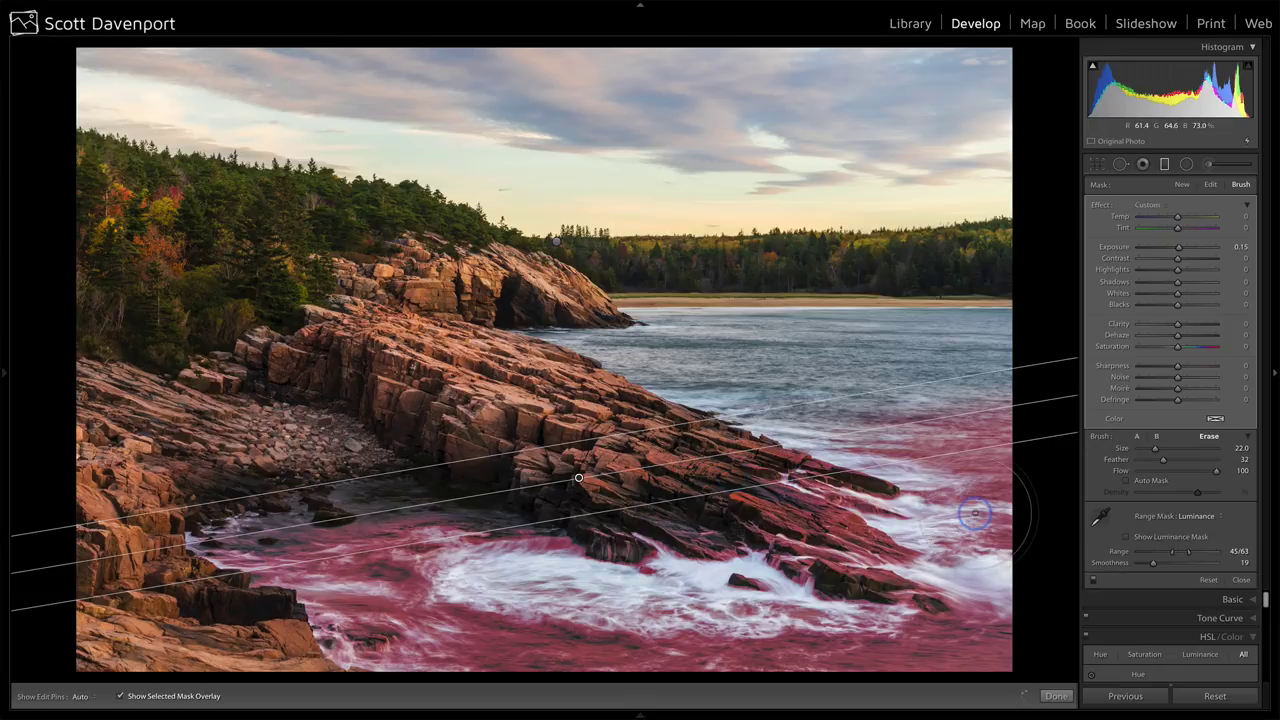
pyautogui.press('o')
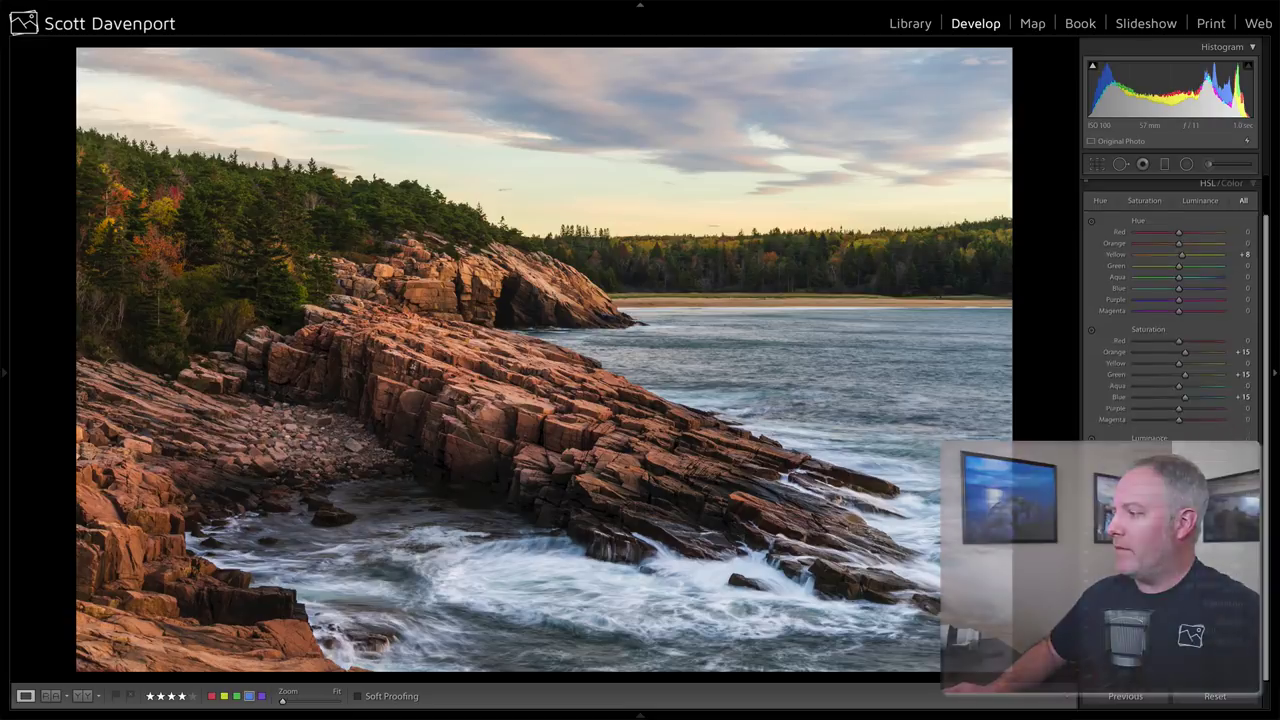
# Step: Open the Effects settings and set the post-crop vignetting style to Color Priority
pyautogui.scroll(-1, 1208, 615)
pyautogui.click(1208, 615)
pyautogui.click(1211, 648)
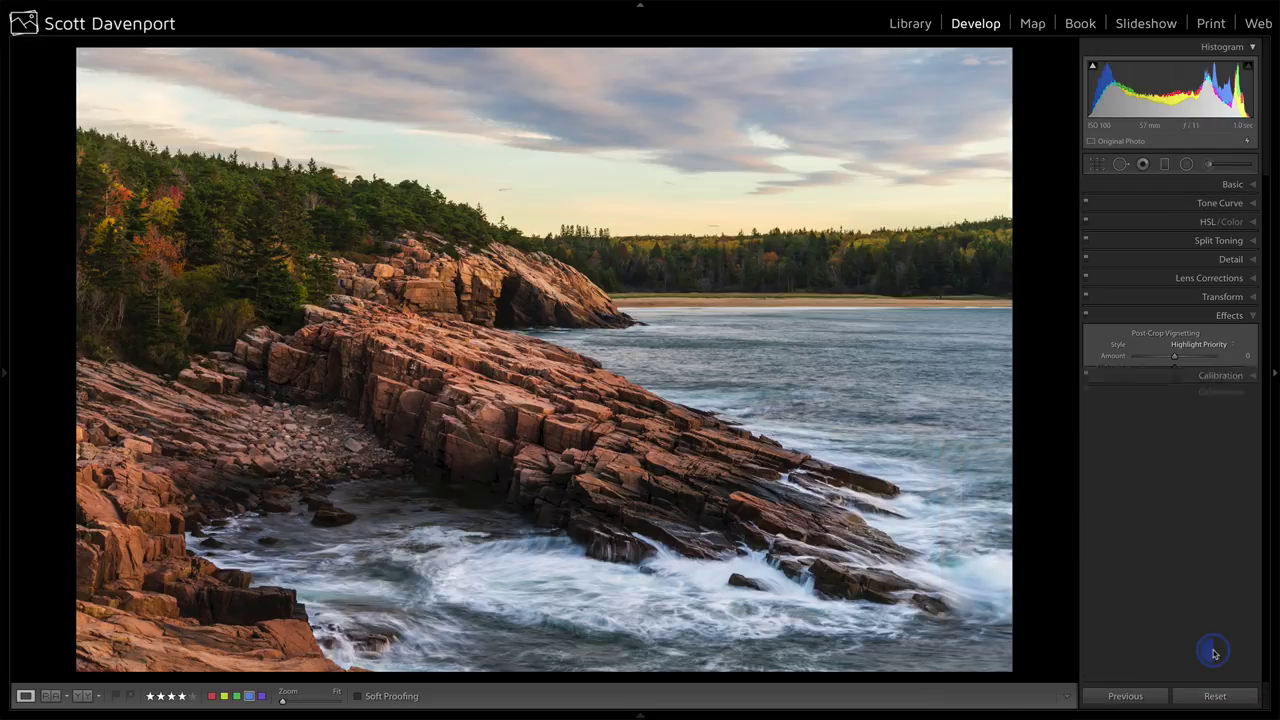
pyautogui.click(1182, 344)
pyautogui.click(1182, 352)
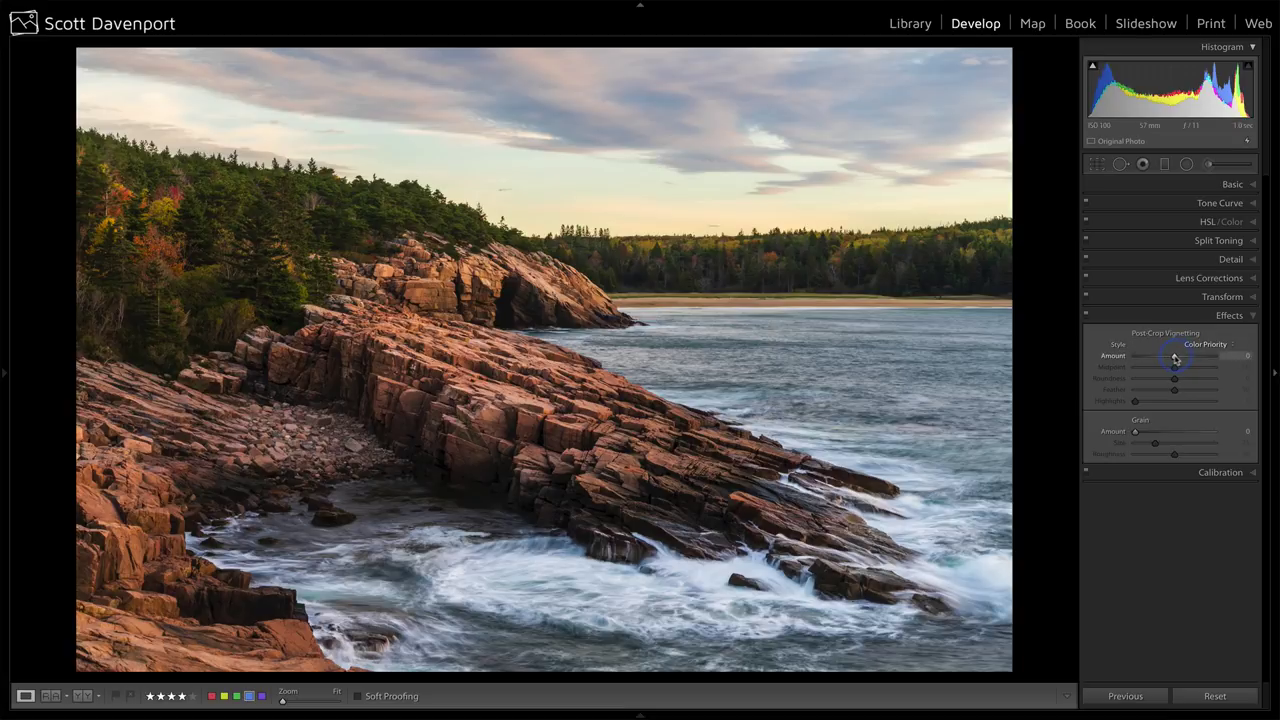
# Step: Shape the post-crop vignette with Amount -15, Midpoint 84, Roundness -39 and Feather 55, previewing its edge with no feather
pyautogui.moveTo(1175, 359); pyautogui.dragTo(1174, 359)
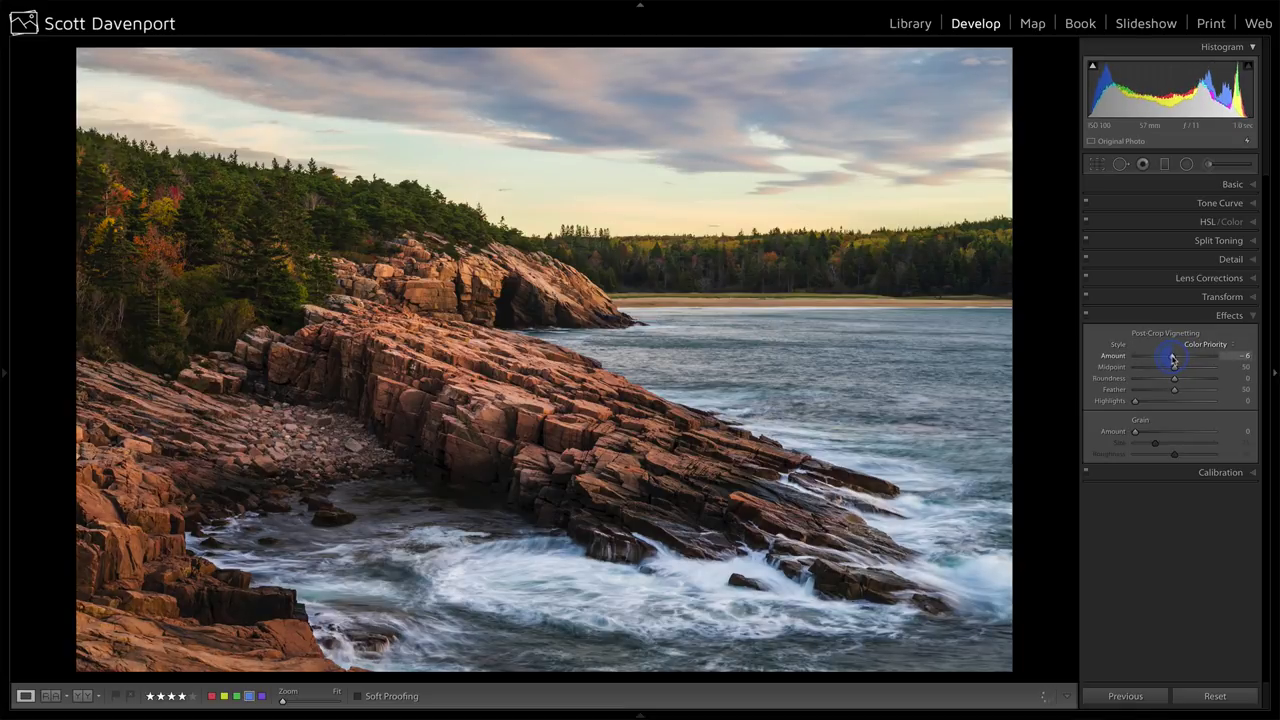
pyautogui.moveTo(1133, 396); pyautogui.dragTo(1135, 392)
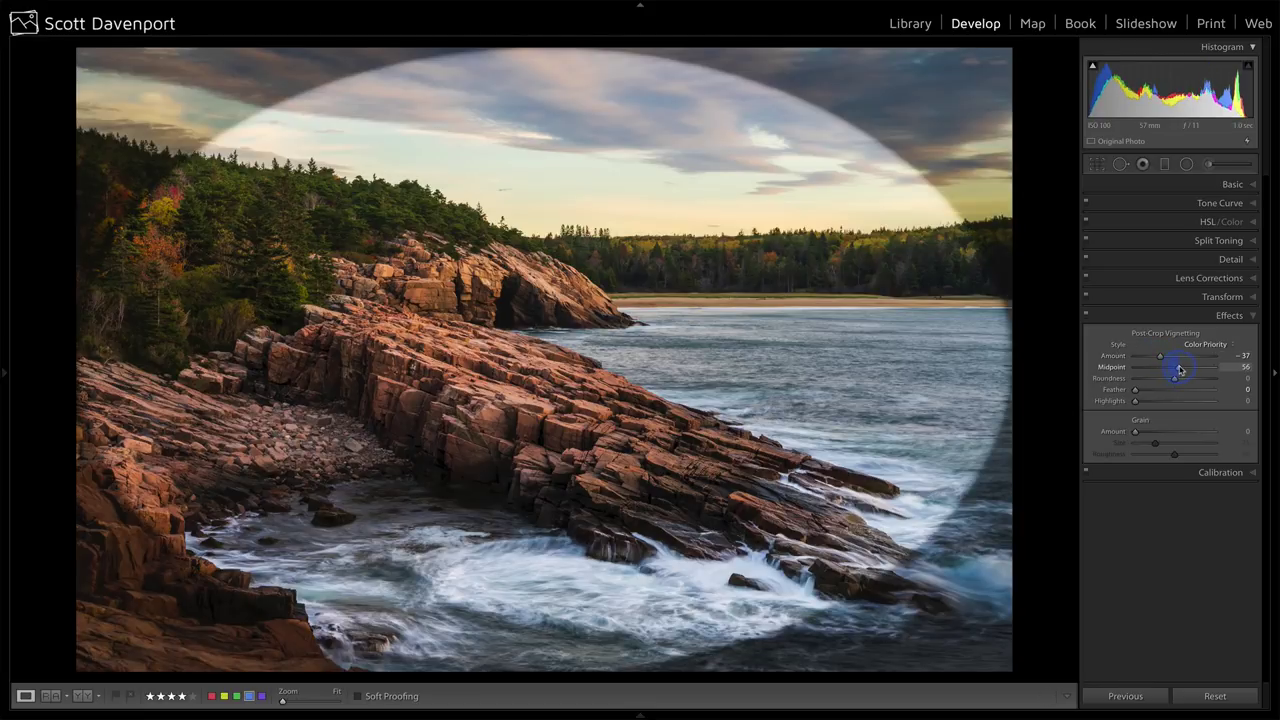
pyautogui.moveTo(1177, 371); pyautogui.dragTo(1181, 370)
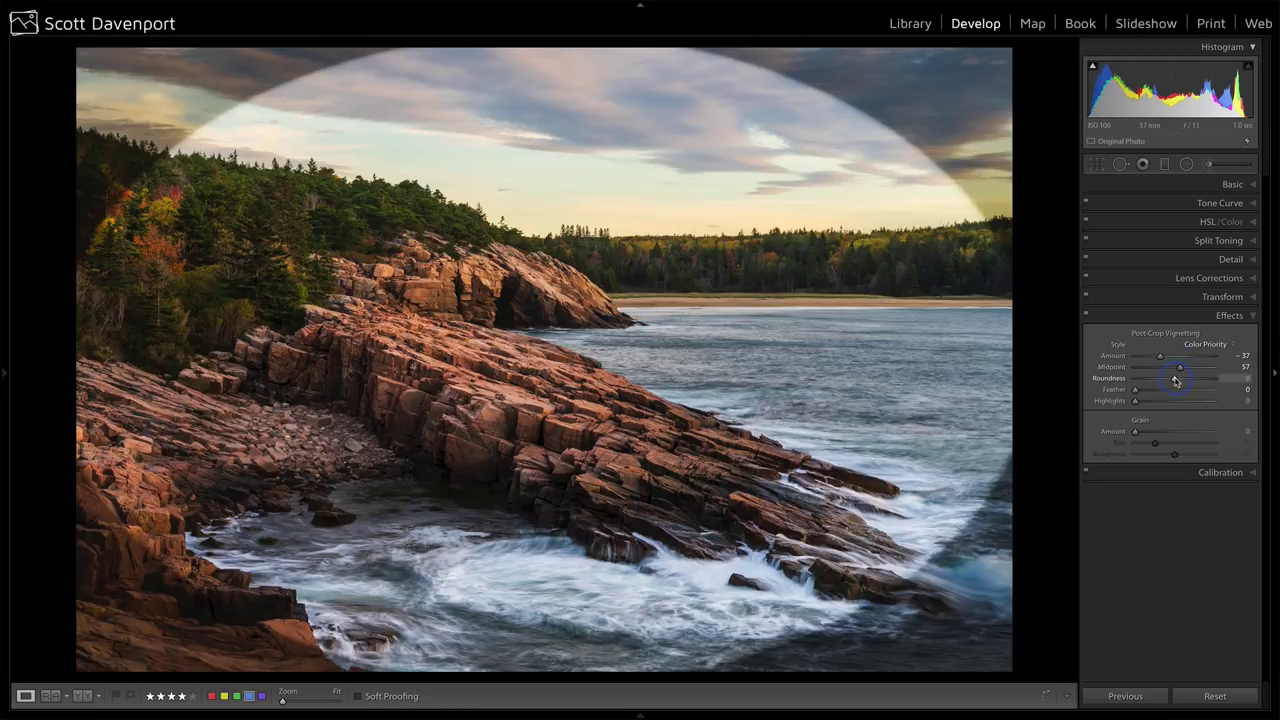
pyautogui.moveTo(1183, 381); pyautogui.dragTo(1181, 381)
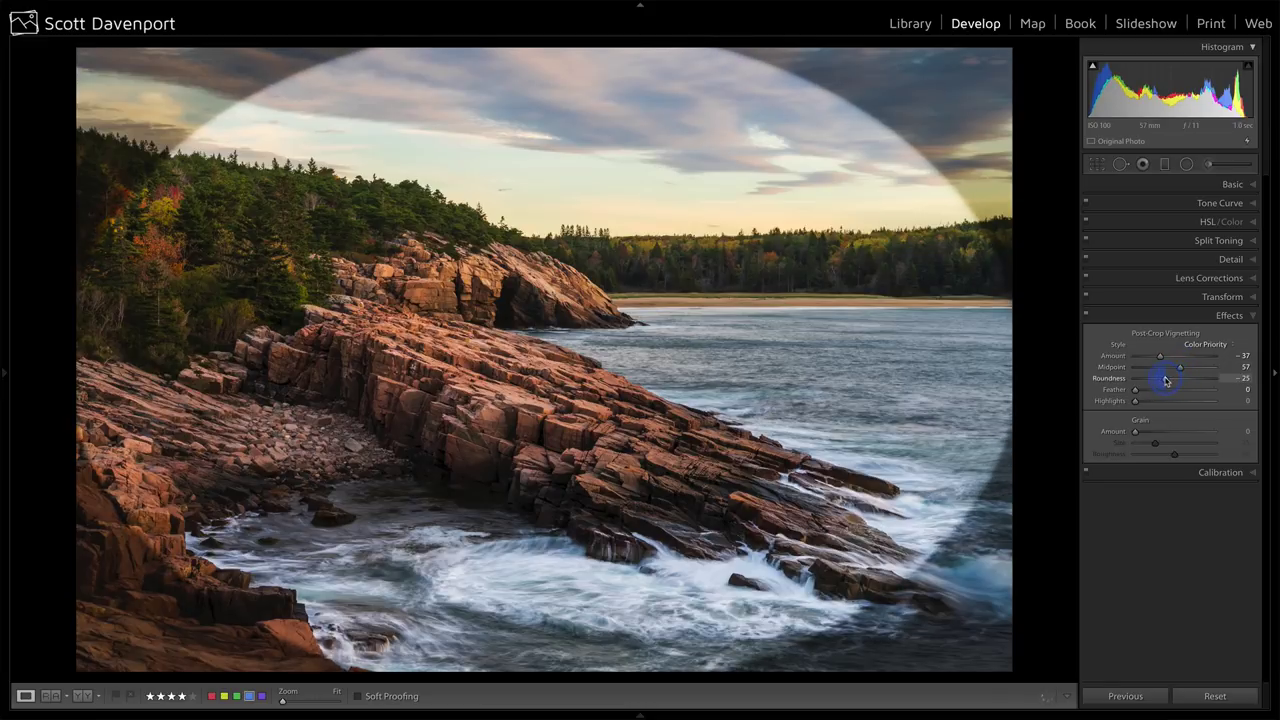
pyautogui.moveTo(1160, 380)
pyautogui.mouseDown()
pyautogui.moveTo(1202, 369)
pyautogui.moveTo(1136, 392)
pyautogui.moveTo(1177, 391)
pyautogui.moveTo(1162, 358)
pyautogui.moveTo(1173, 358)
pyautogui.mouseUp()
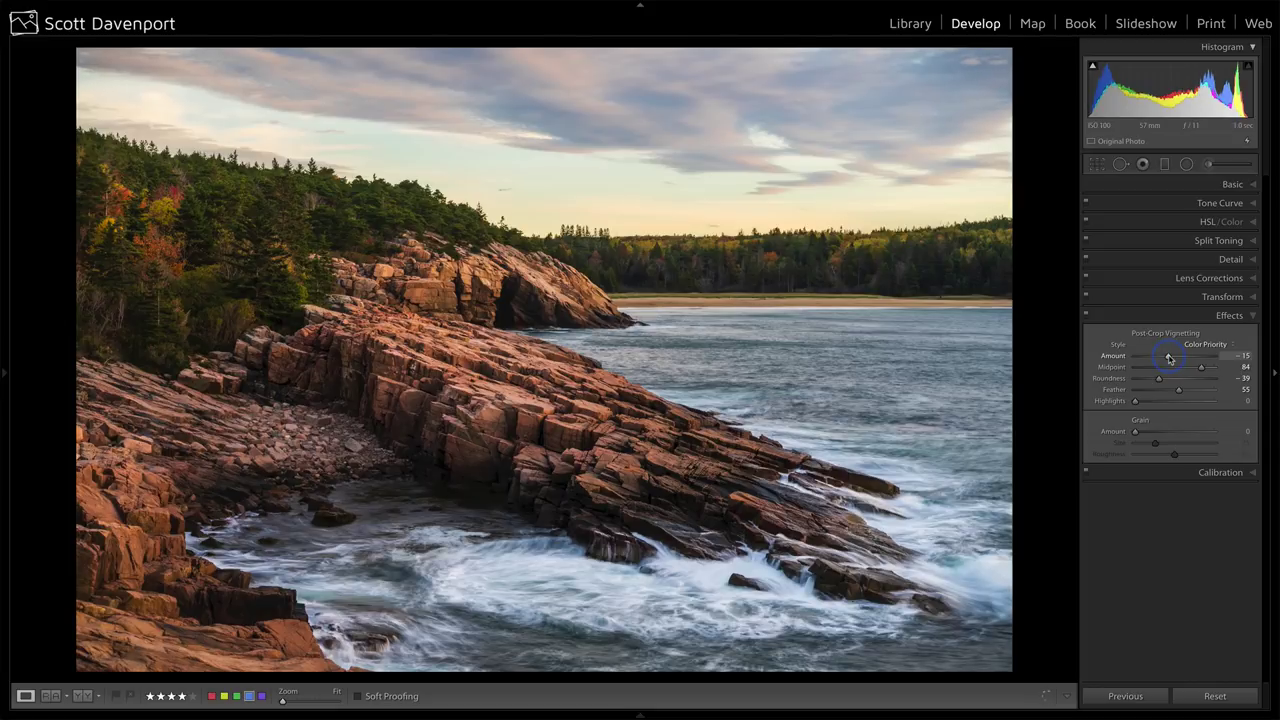
# Step: Fine-tune the vignette Amount to -13, comparing the photo with the vignette off and with the unedited version
pyautogui.click(1091, 327)
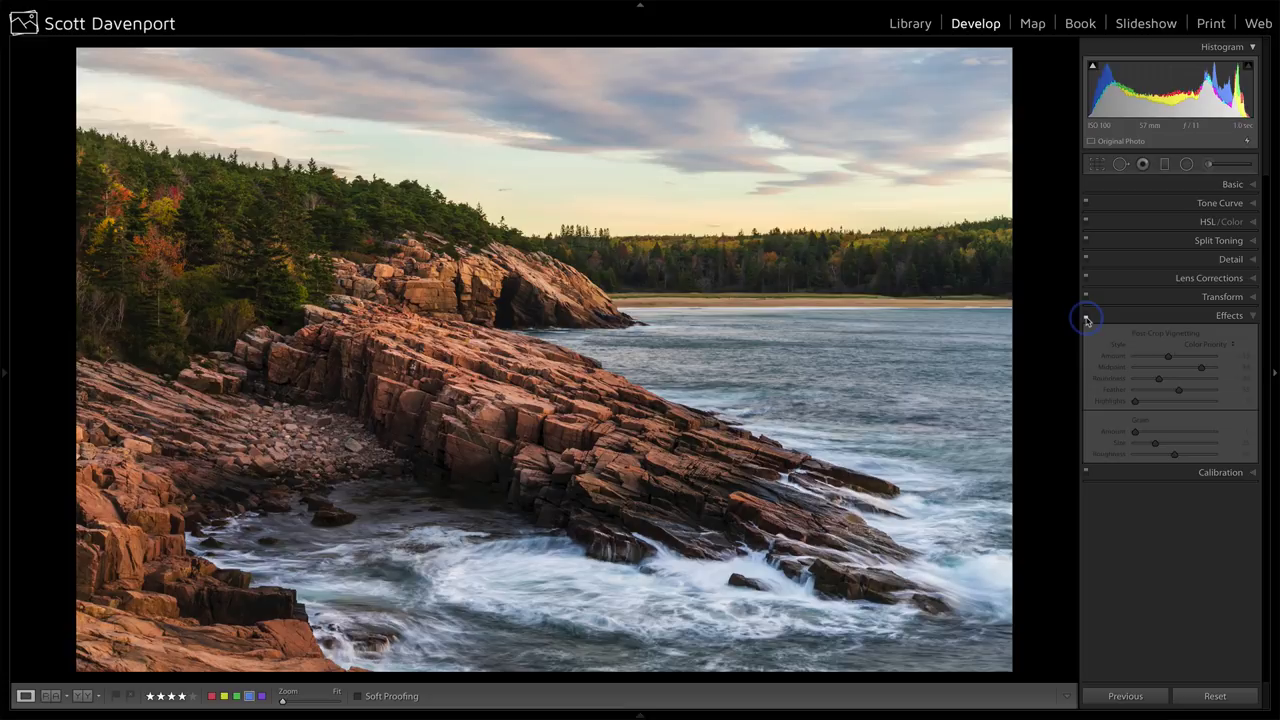
pyautogui.click(1086, 317)
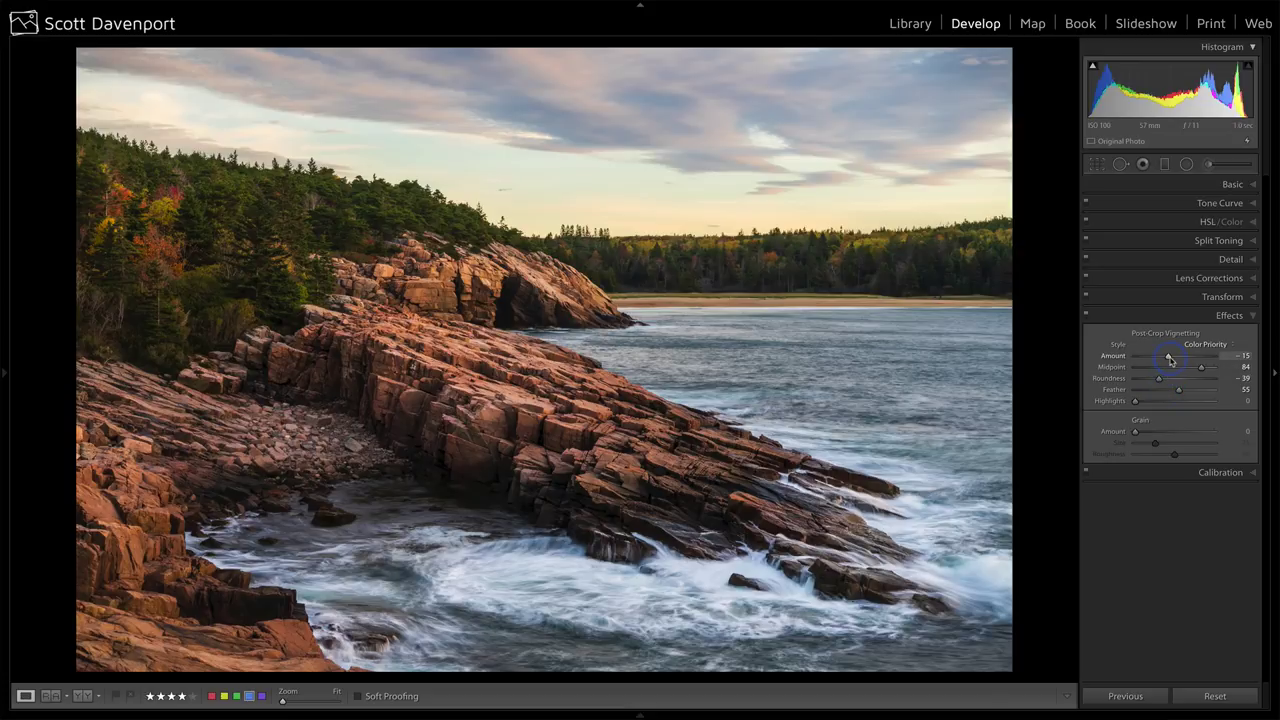
pyautogui.click(1171, 359)
pyautogui.press('\\')
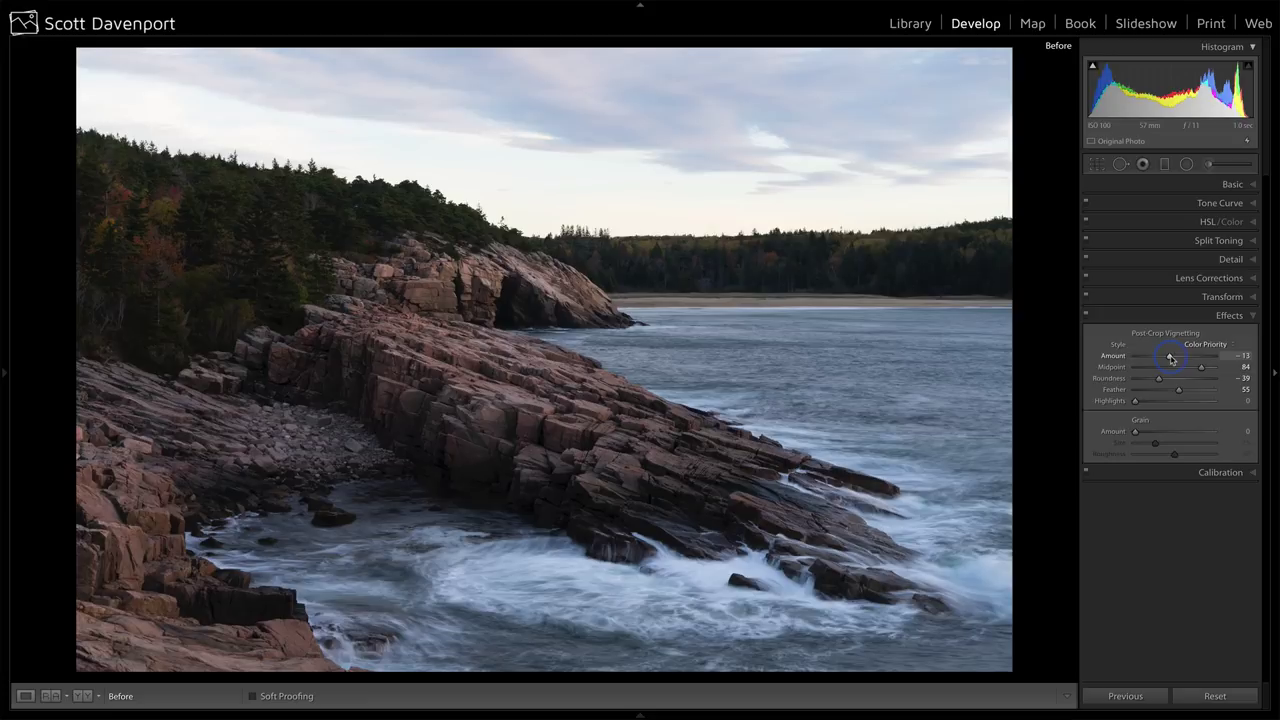
pyautogui.press('\\')
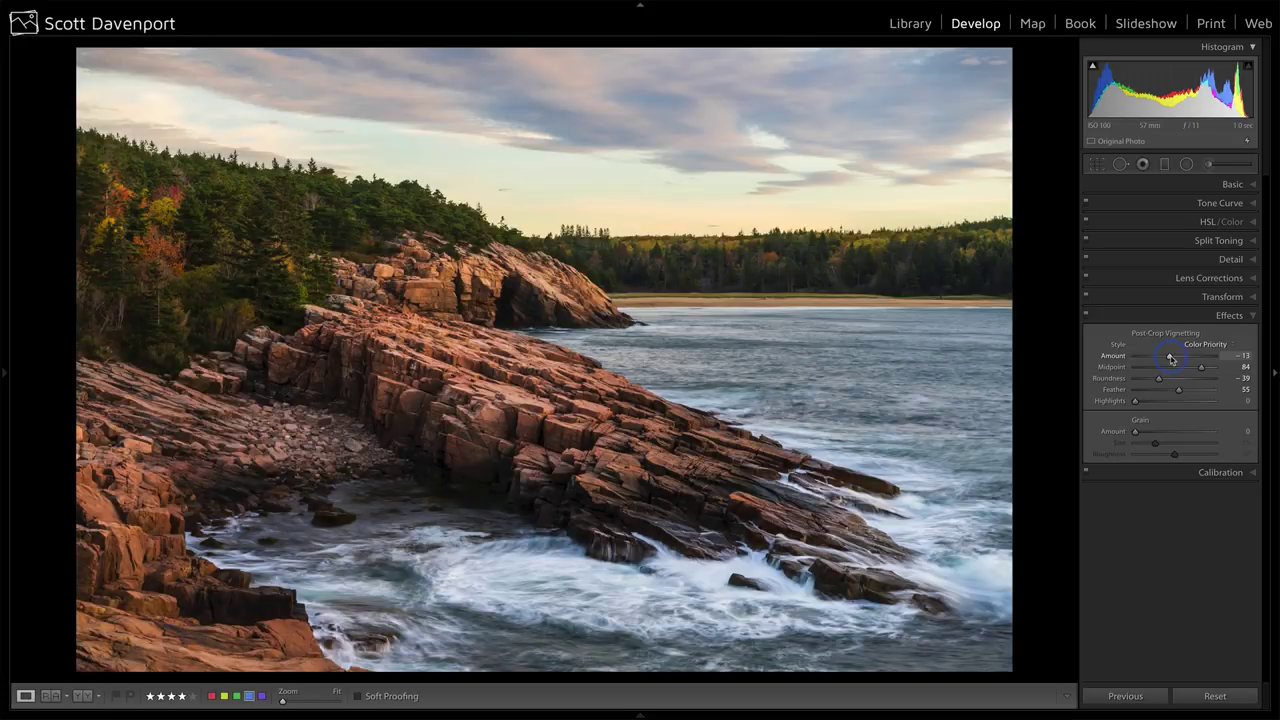